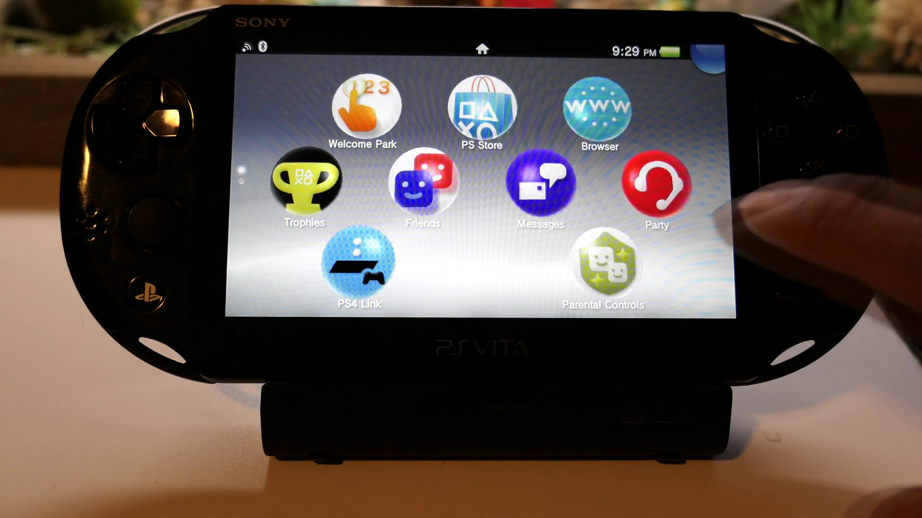
- Launch the Settings app from its home screen page
drag(716, 221, 715, 125)
click(601, 302)
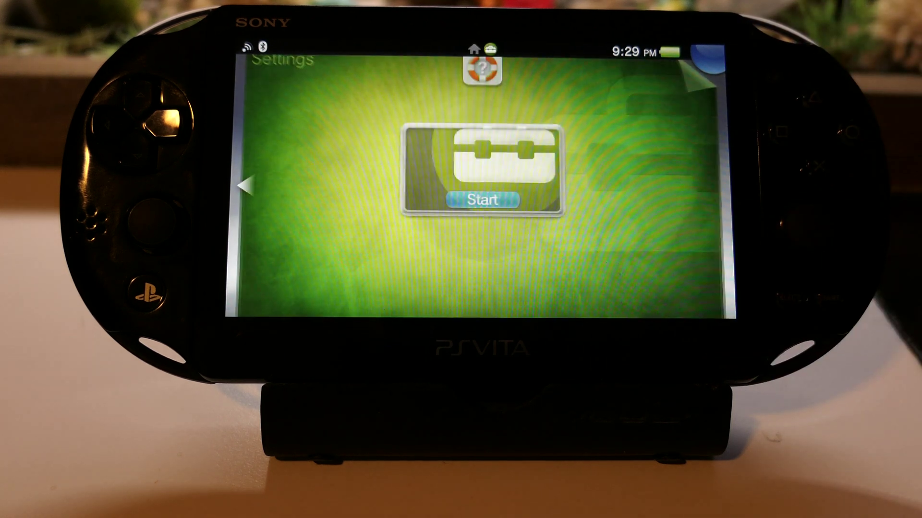
click(483, 200)
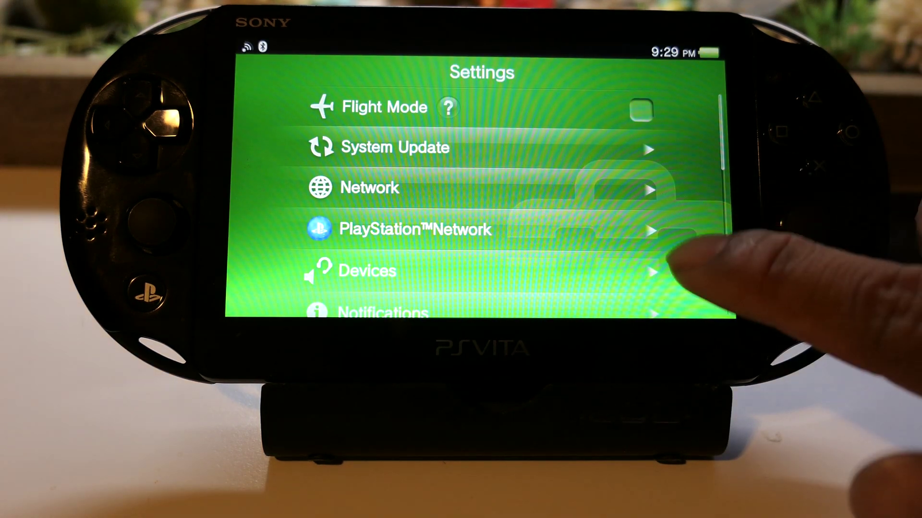
- Confirm firmware 3.70 under System > System Information, then return to the Settings start screen
drag(655, 264, 681, 144)
drag(679, 247, 729, 62)
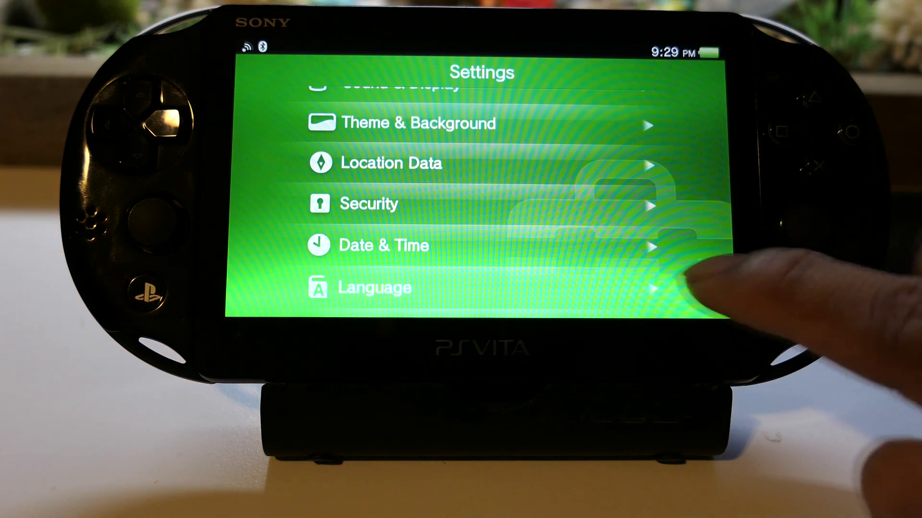
drag(699, 277, 788, 183)
click(619, 211)
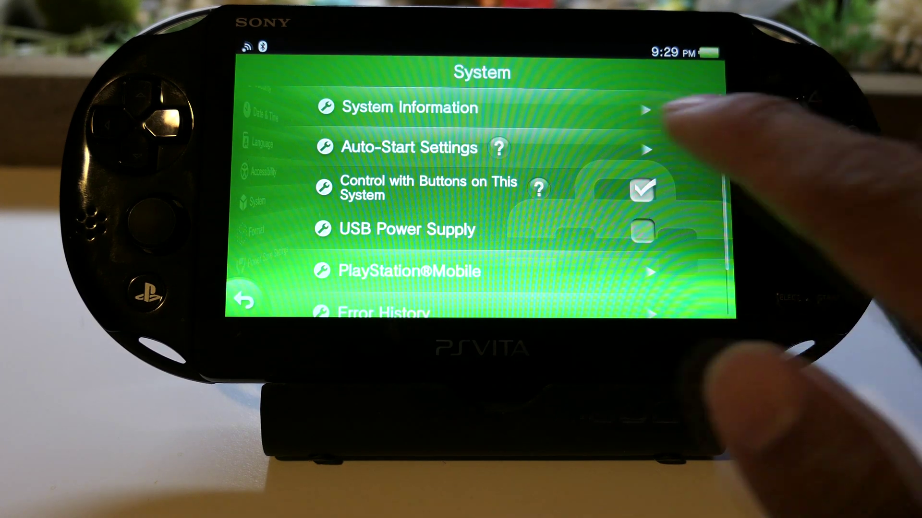
click(667, 111)
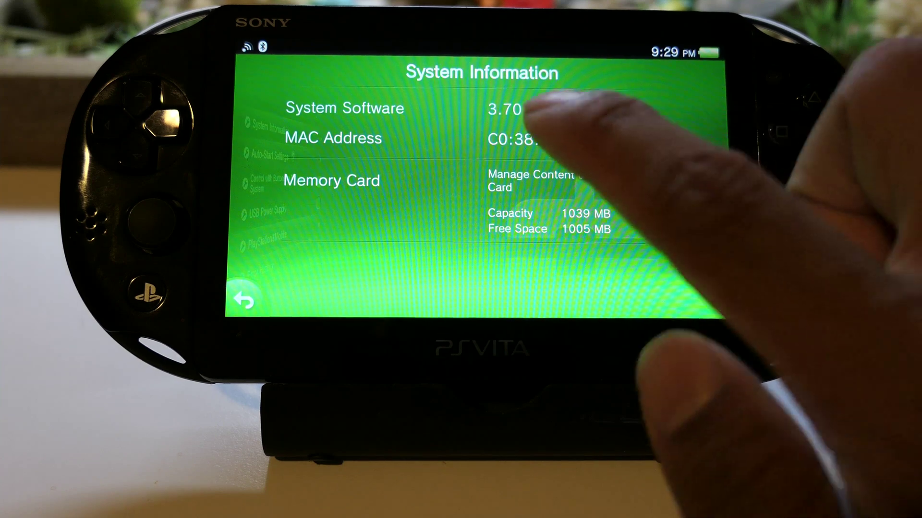
click(244, 300)
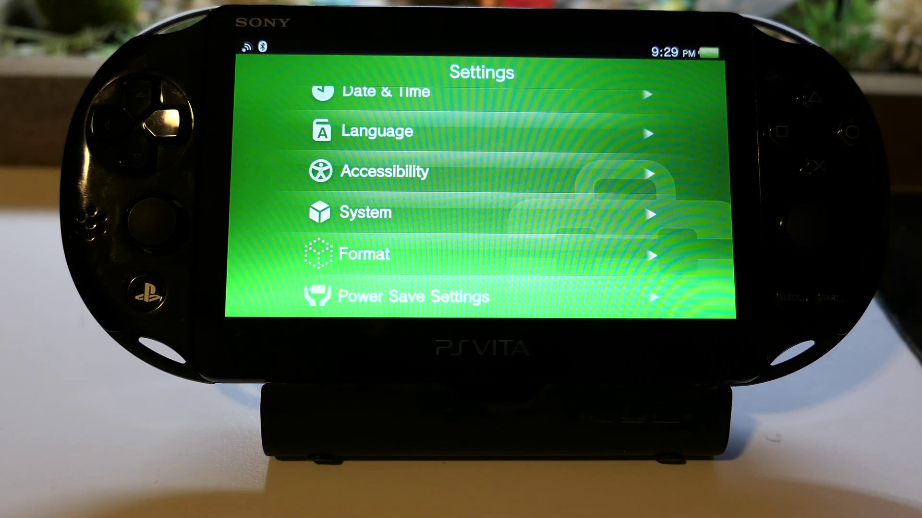
click(146, 293)
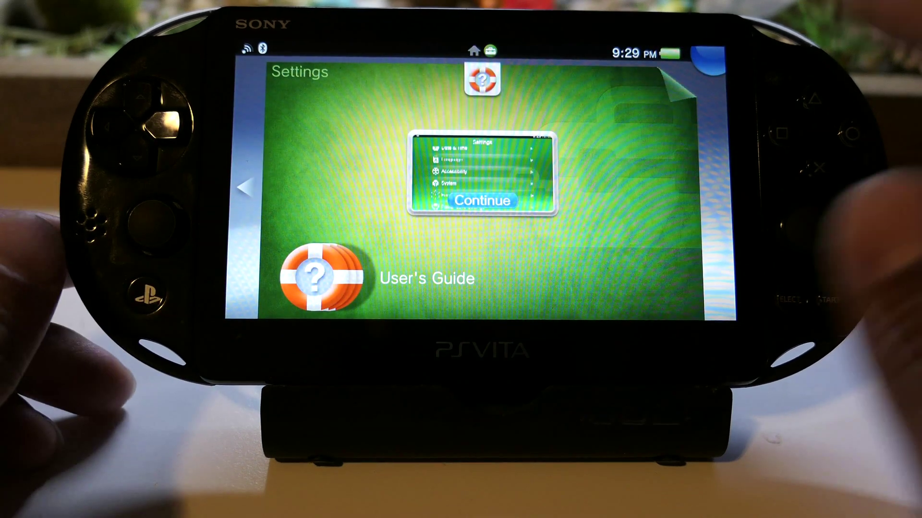
- Close Settings and launch the PlayStation Store from the home screen
drag(715, 67, 662, 249)
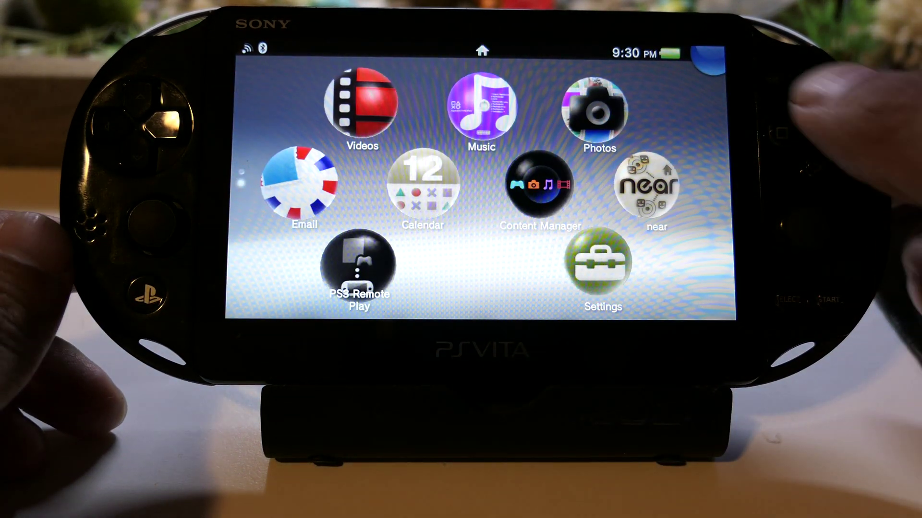
drag(706, 124, 720, 283)
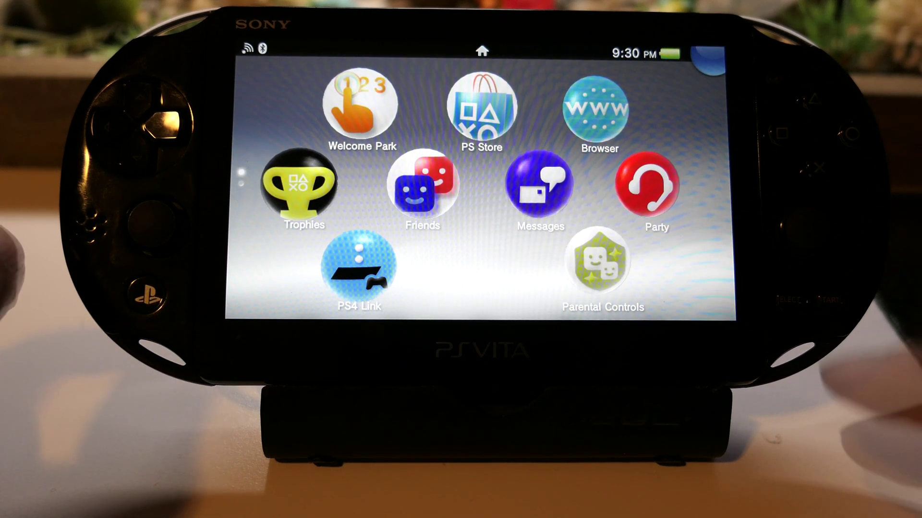
drag(706, 202, 679, 154)
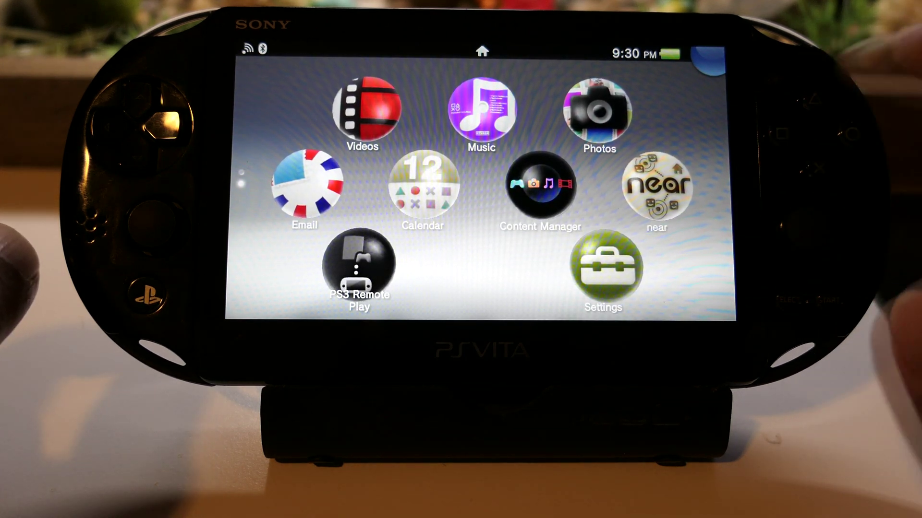
drag(715, 110, 730, 173)
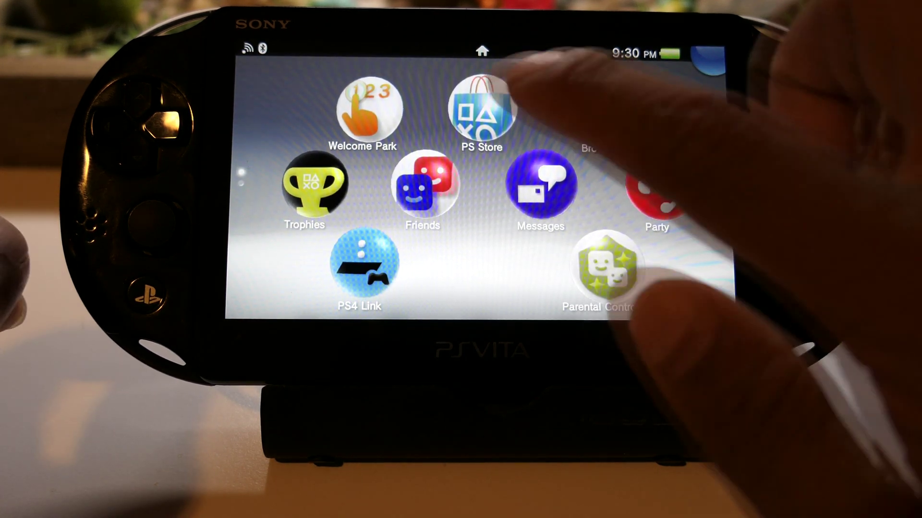
click(480, 103)
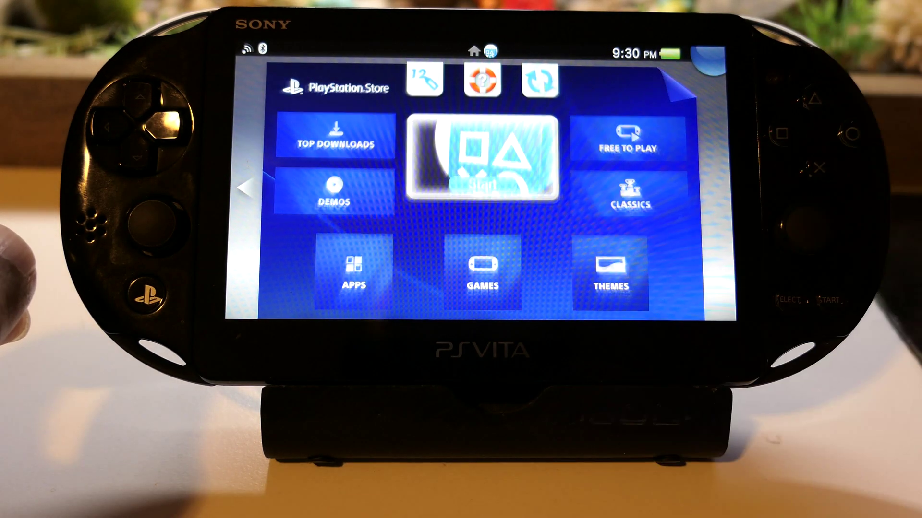
drag(691, 72, 552, 201)
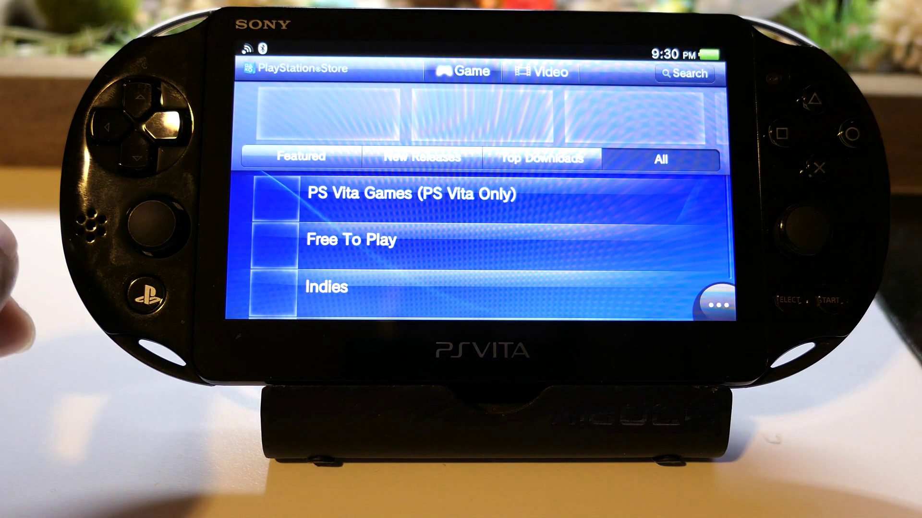
- Search the store for Locoroco and download the LocoRoco Midnight Carnival Demo
click(667, 73)
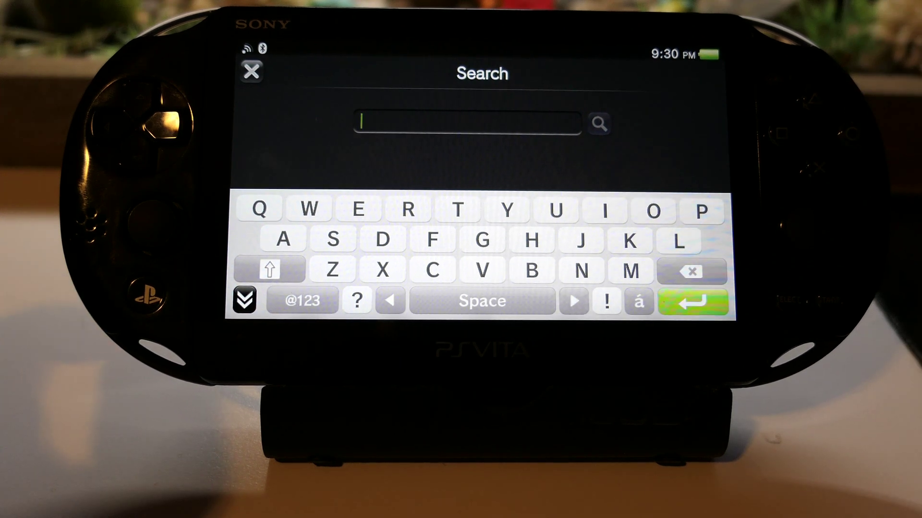
click(679, 240)
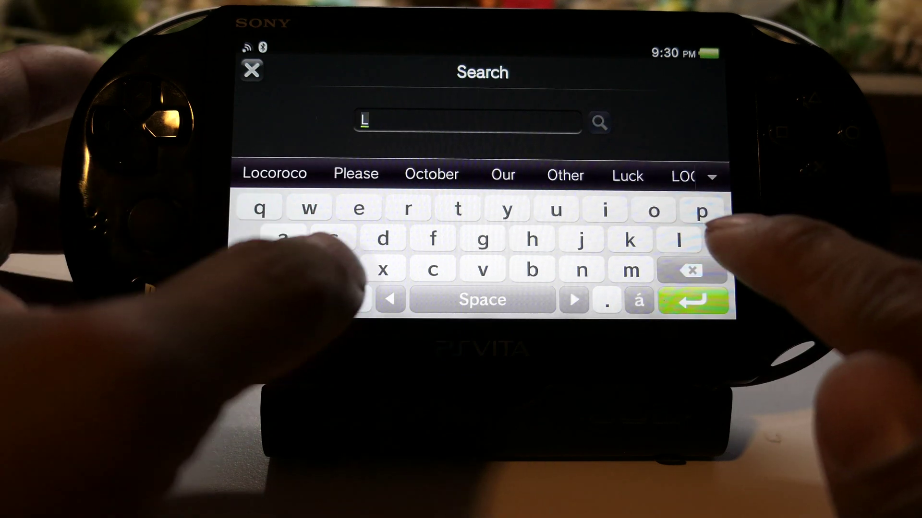
click(275, 174)
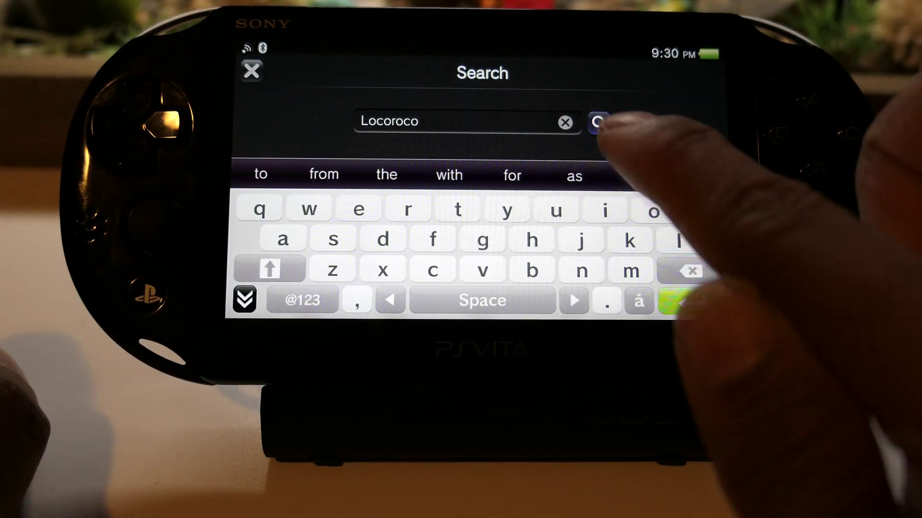
click(598, 123)
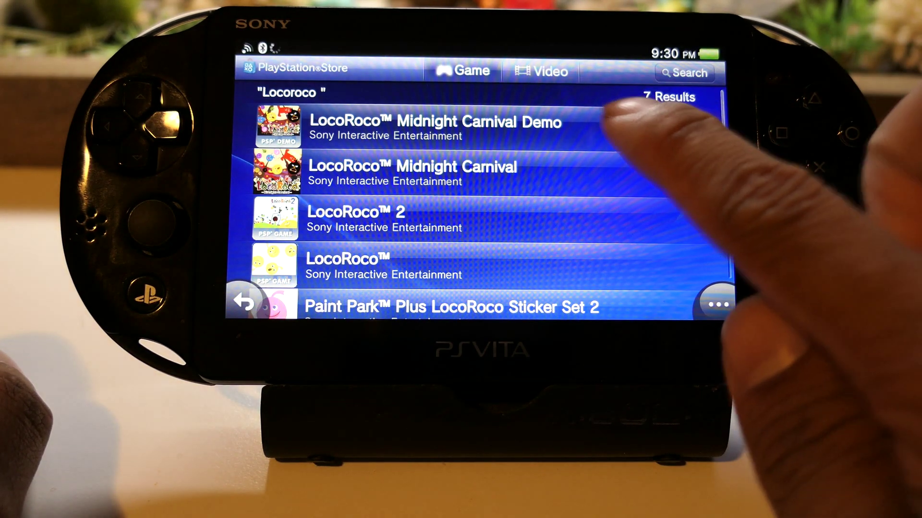
click(663, 127)
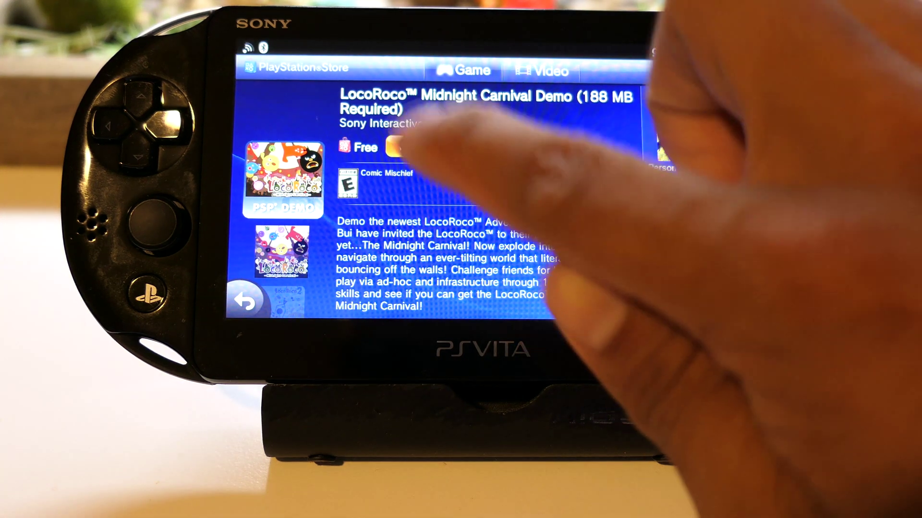
click(425, 147)
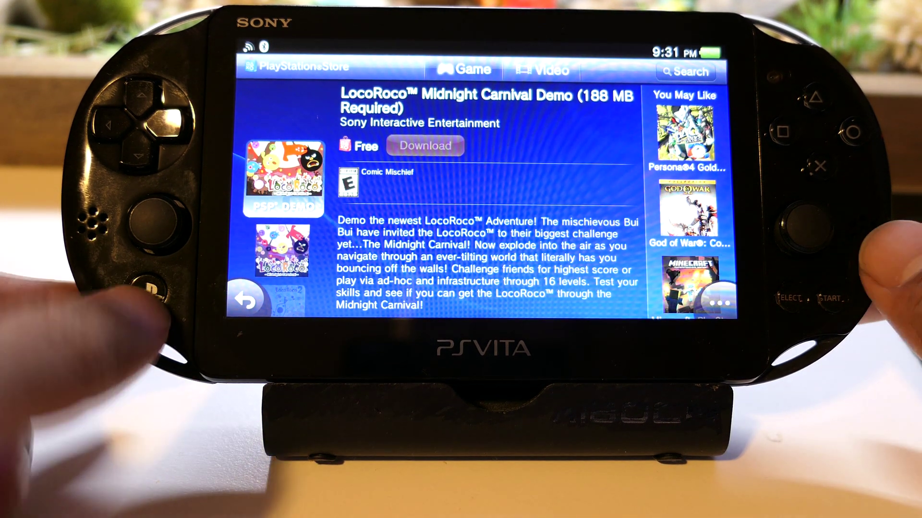
click(149, 290)
- Check the download notification, then highlight the Memory Card requirement in Trinity's README
click(708, 60)
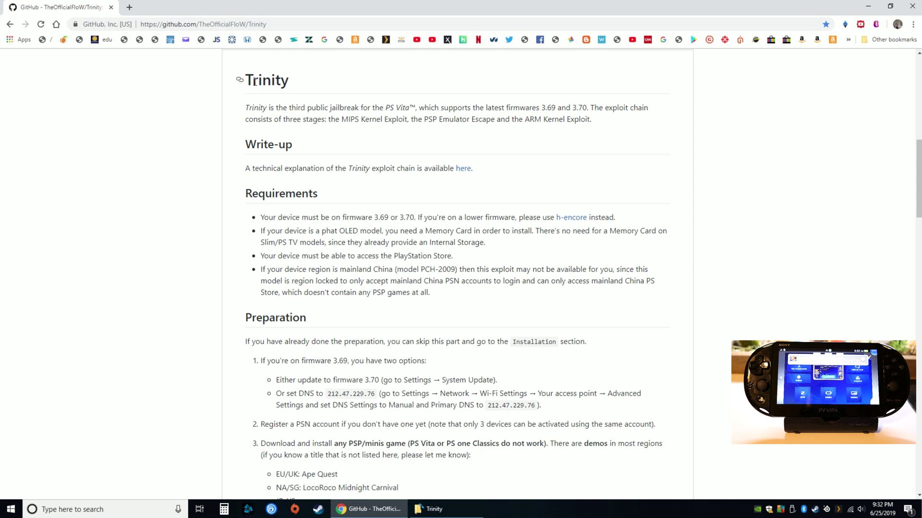
click(300, 91)
drag(917, 182, 918, 201)
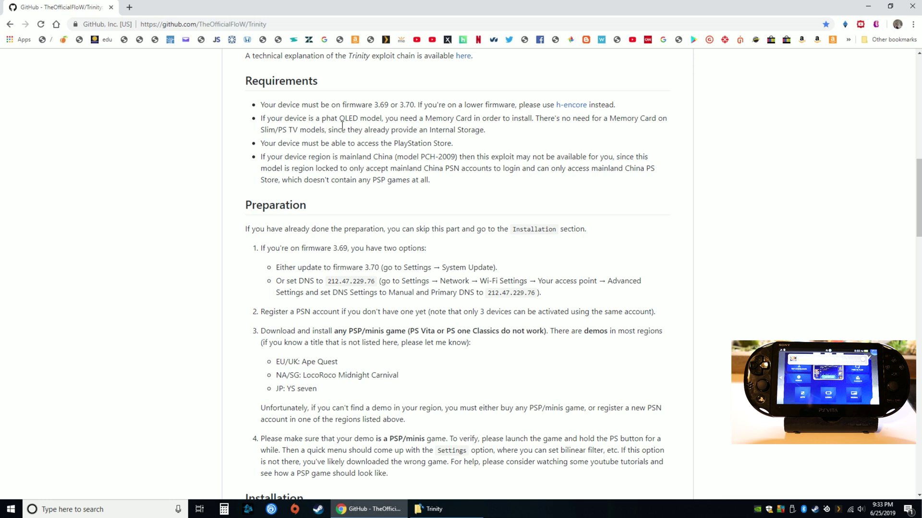
drag(429, 118, 476, 121)
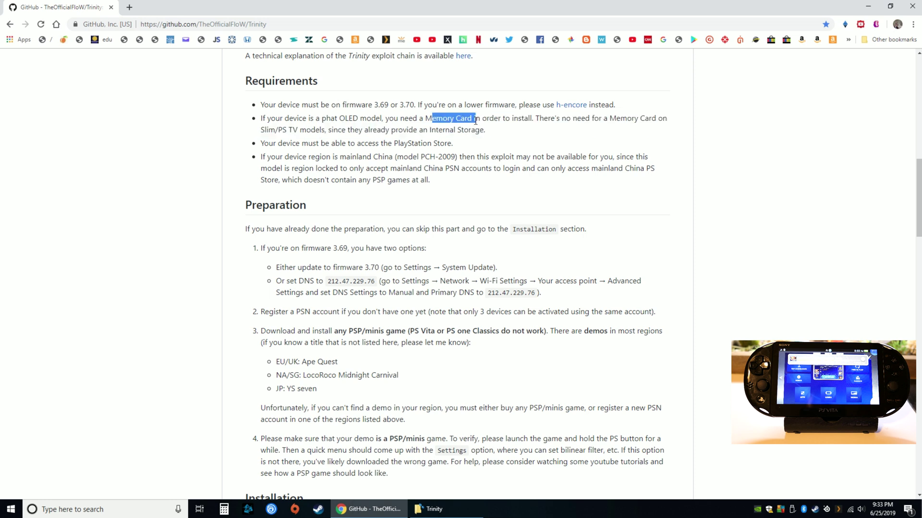
click(482, 119)
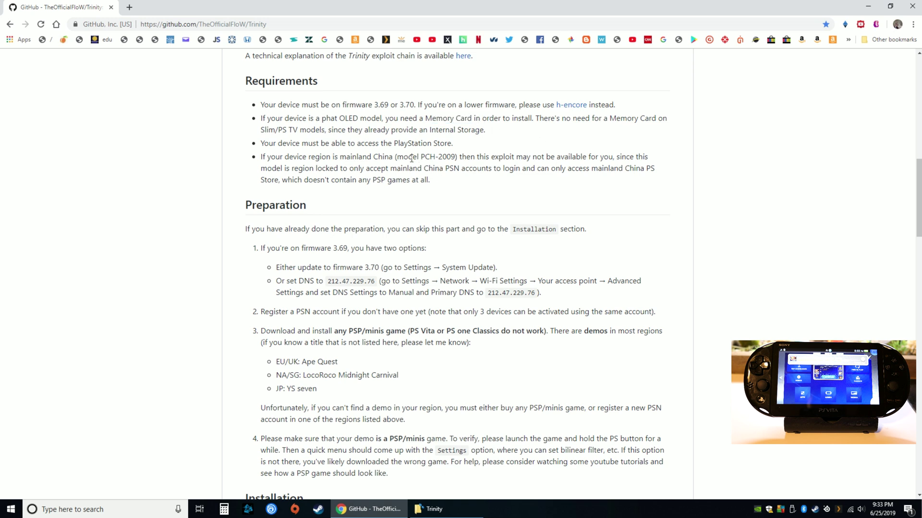
- Highlight the PlayStation Store access requirement and scroll down to the Installation section
scroll(254, 165, down, 1)
drag(259, 98, 468, 101)
click(468, 101)
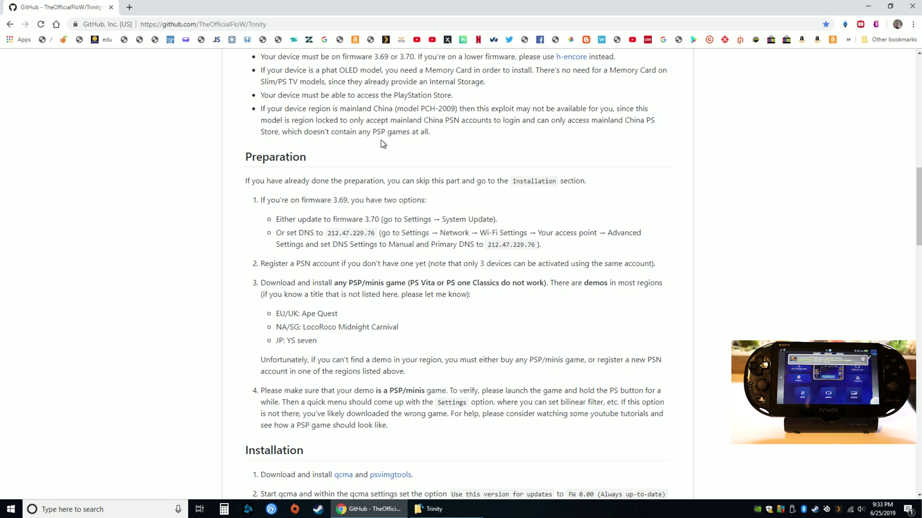
scroll(383, 143, down, 3)
scroll(382, 143, up, 1)
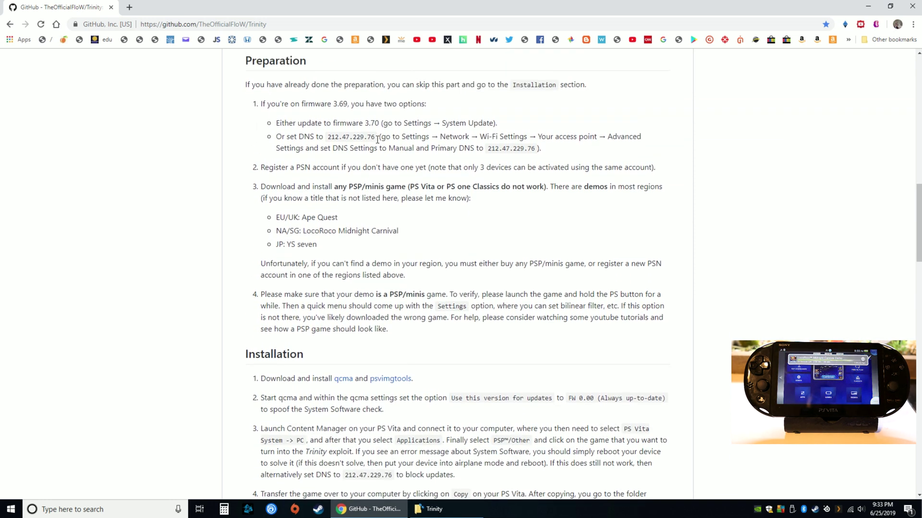
scroll(528, 218, down, 6)
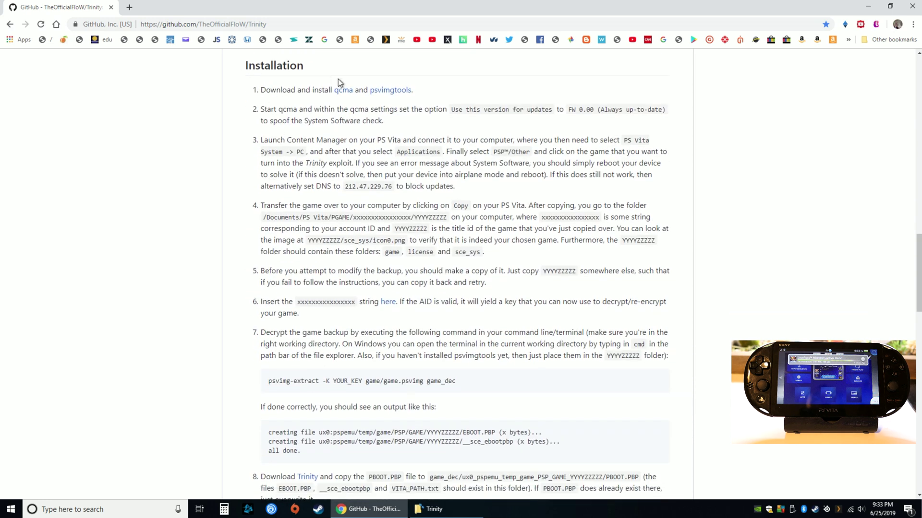
- Save the Qcma 0.4.1 Windows installer into the Trinity folder and run it
drag(350, 96, 310, 9)
scroll(367, 249, down, 12)
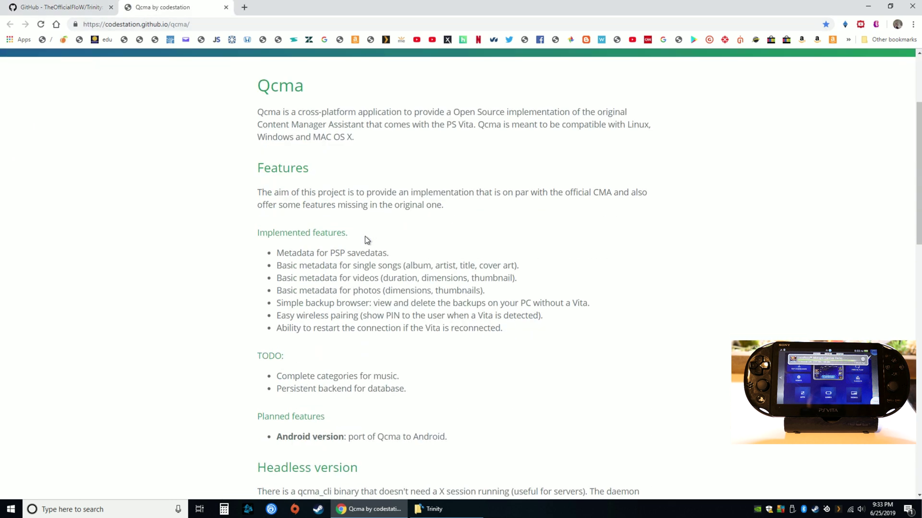
scroll(365, 237, down, 3)
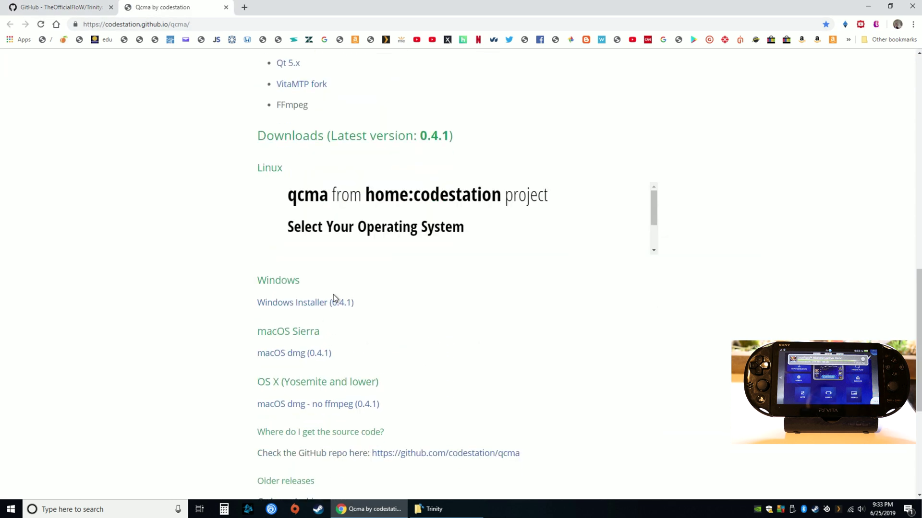
click(335, 300)
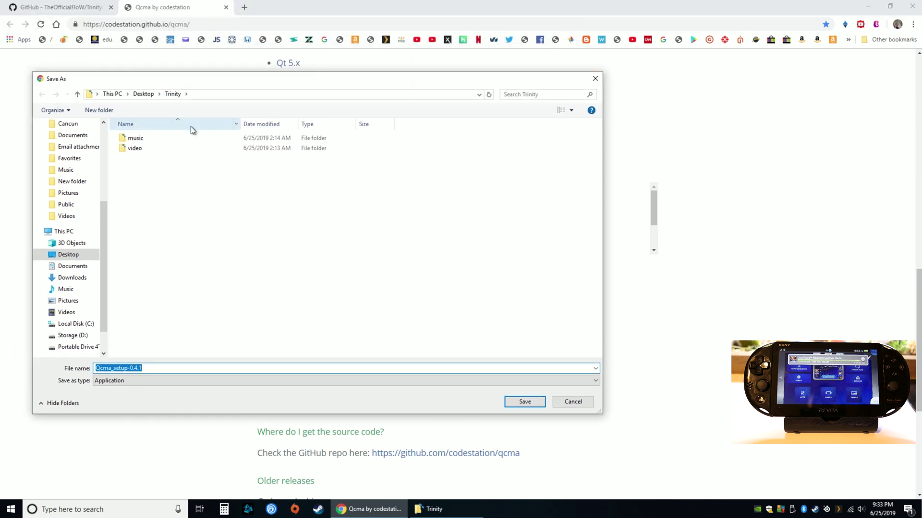
click(524, 402)
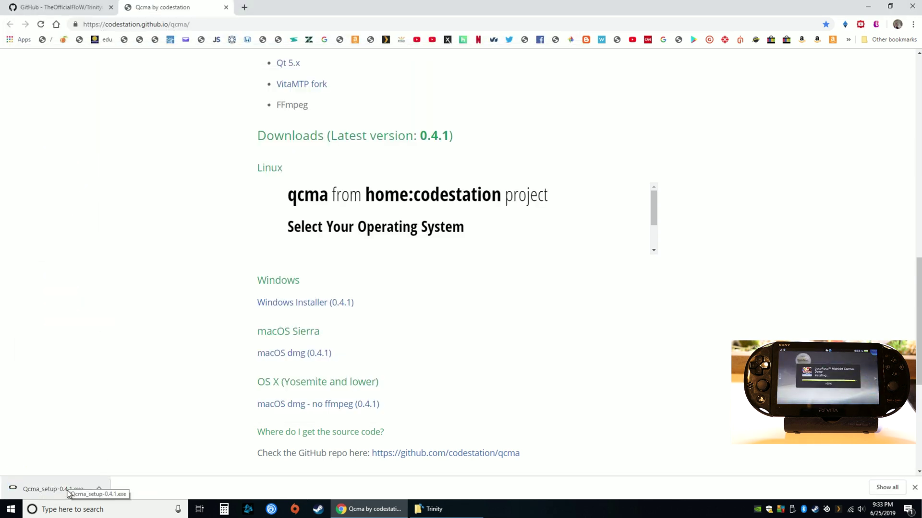
click(69, 492)
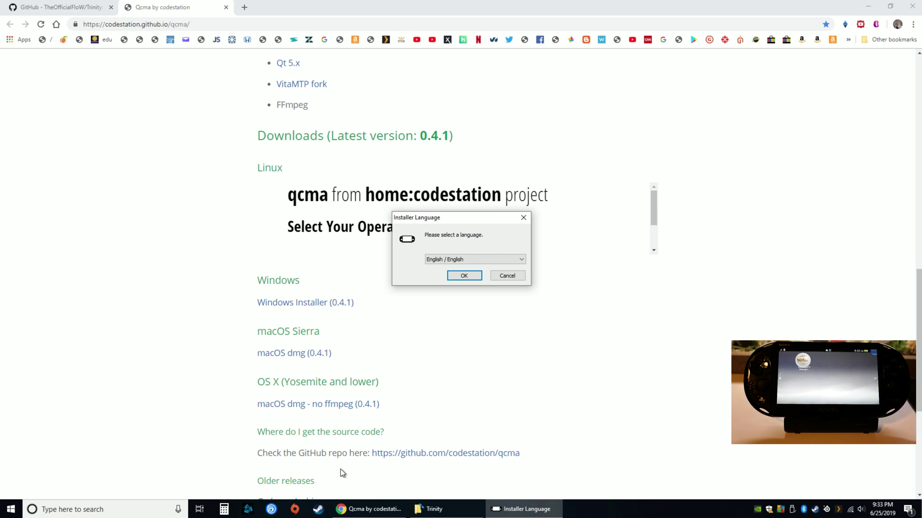
- Install Qcma in English with default location, license accepted and the VitaUSB driver component
click(470, 280)
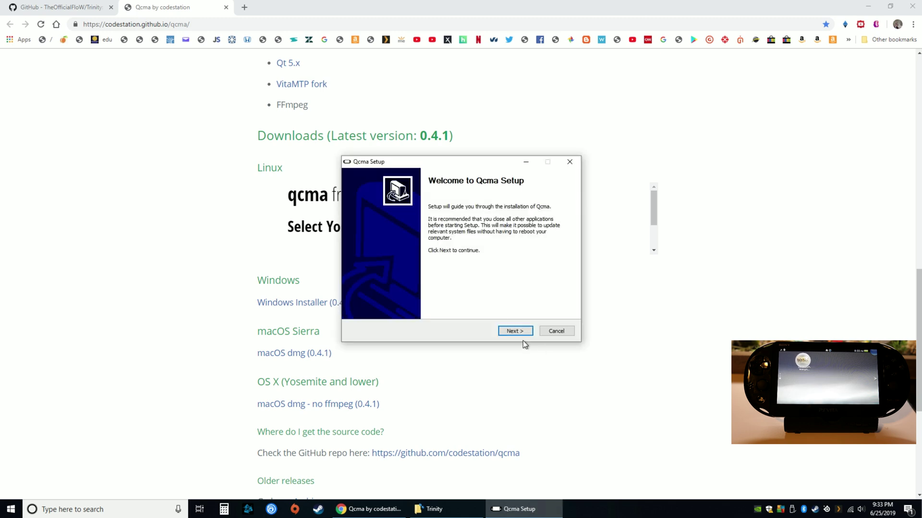
click(515, 331)
click(515, 331)
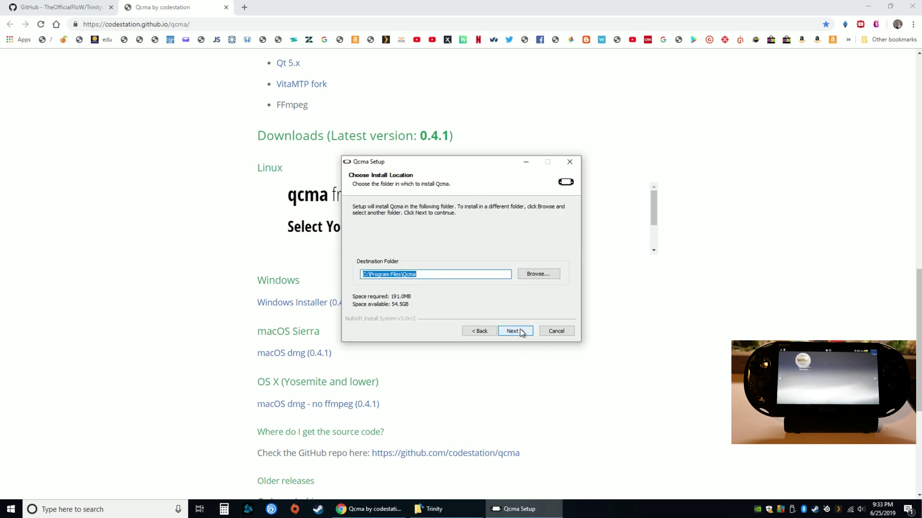
click(516, 331)
click(516, 331)
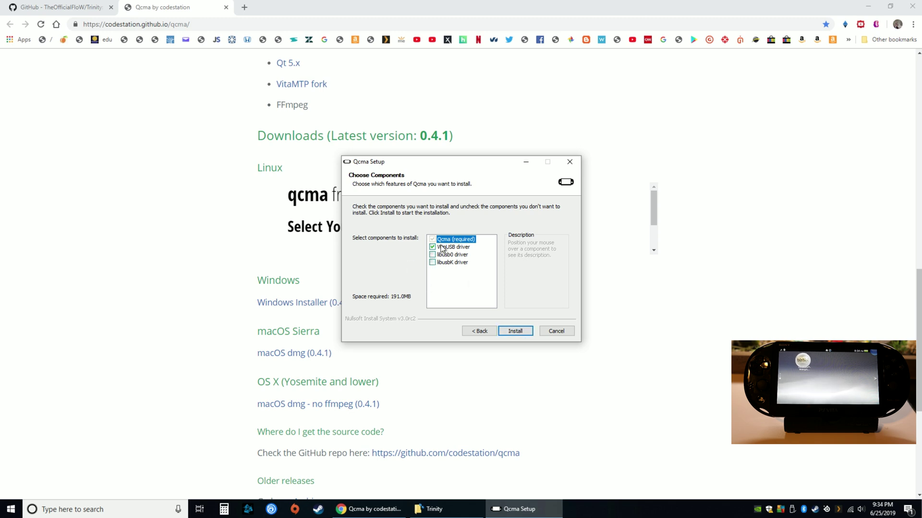
click(515, 332)
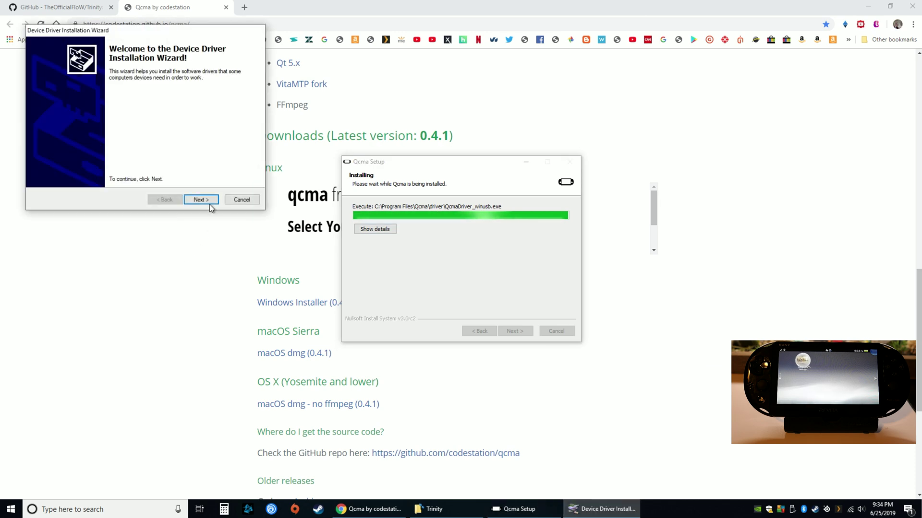
- Complete the Vita USB driver wizard and finish setup with a Qcma desktop shortcut
click(208, 199)
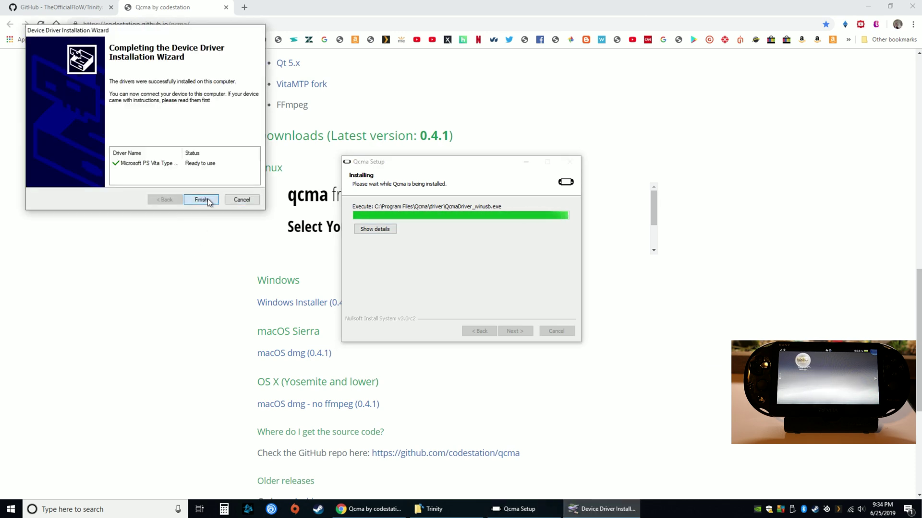
click(208, 199)
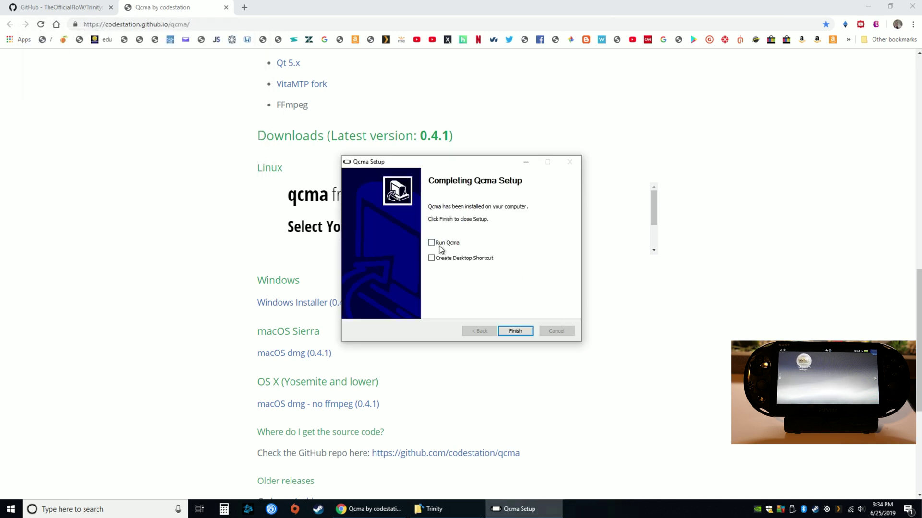
click(474, 262)
click(517, 333)
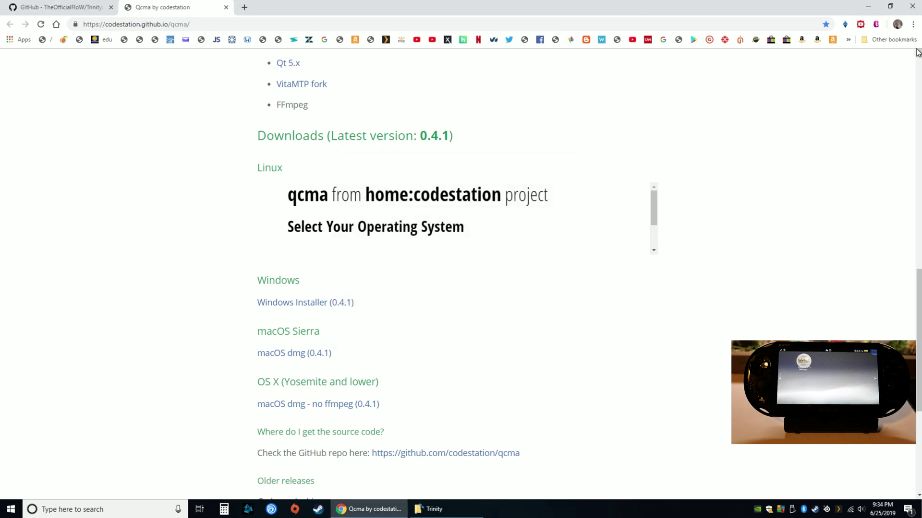
- Run Qcma as administrator from its desktop shortcut
click(868, 6)
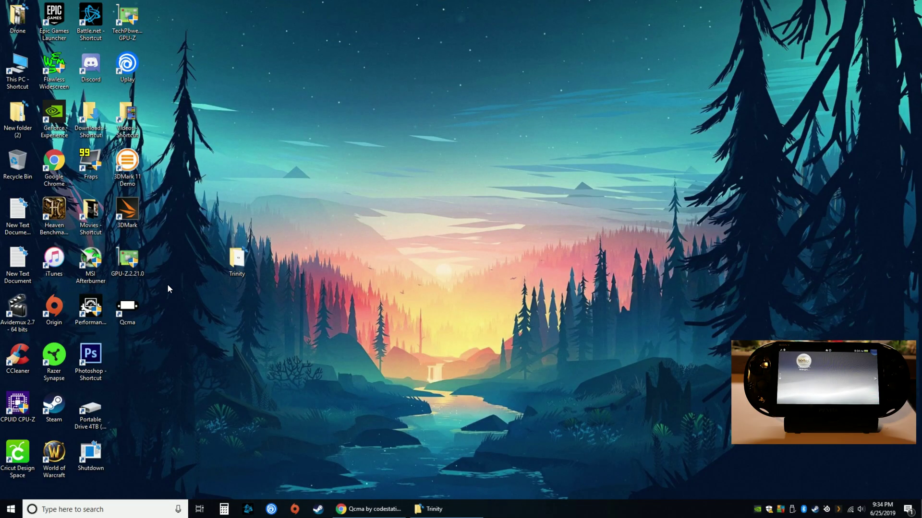
drag(116, 320, 193, 268)
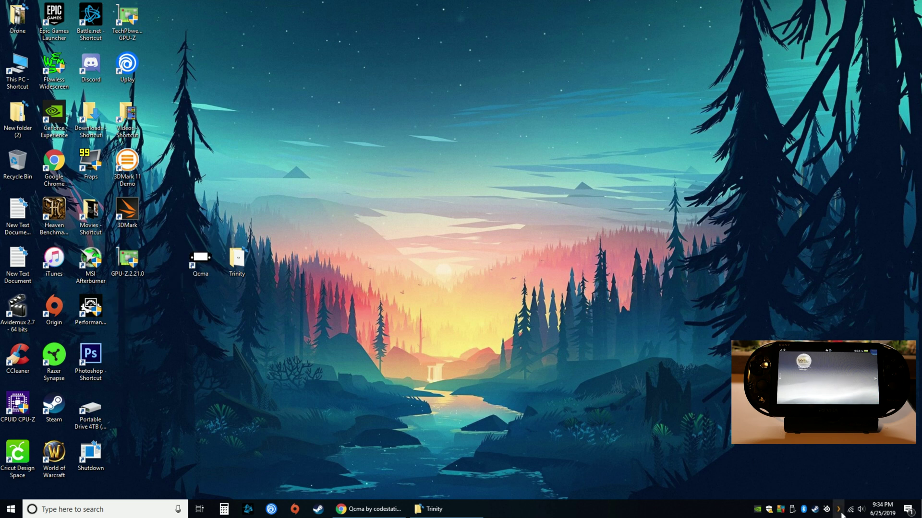
right_click(204, 273)
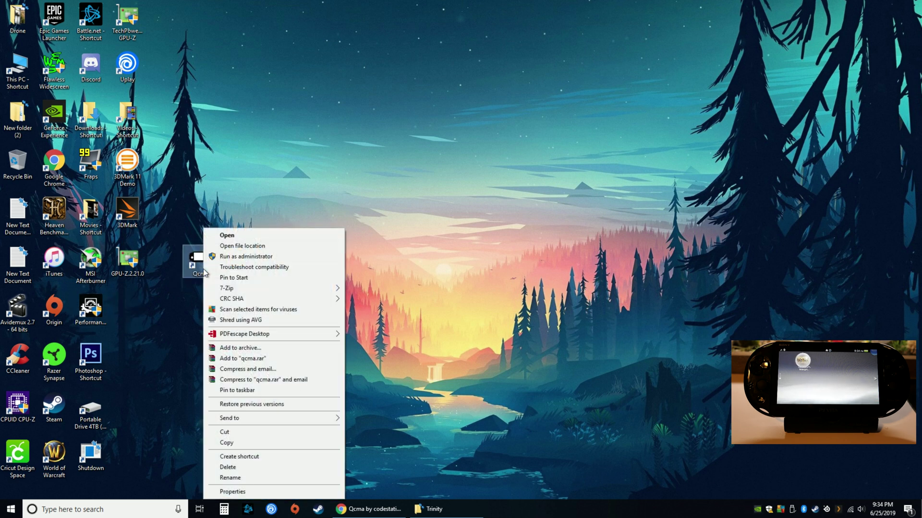
click(247, 257)
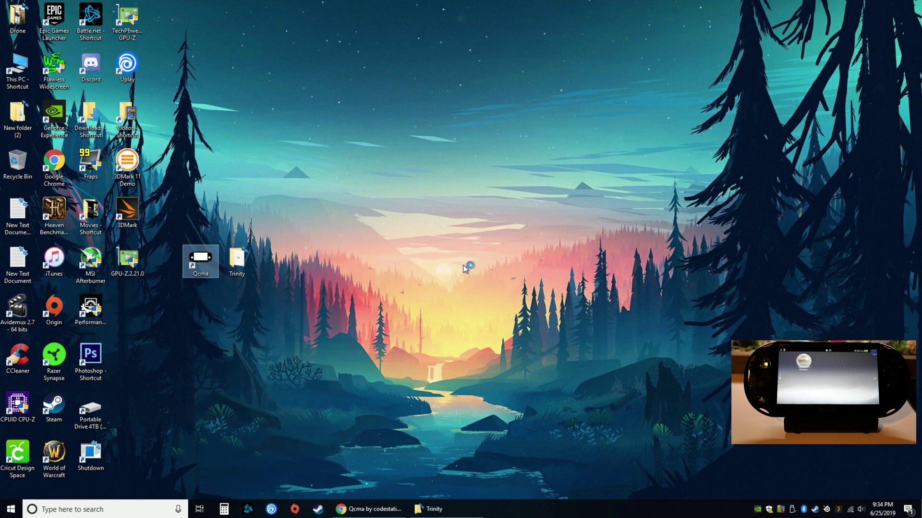
- Open the Trinity folder, dock it on the right half, and bring up Qcma's tray menu
double_click(237, 259)
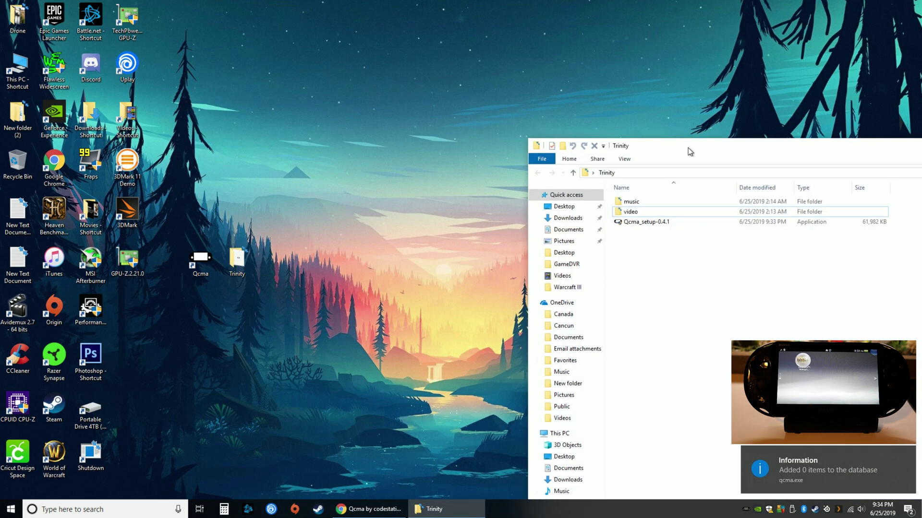
drag(690, 152, 455, 40)
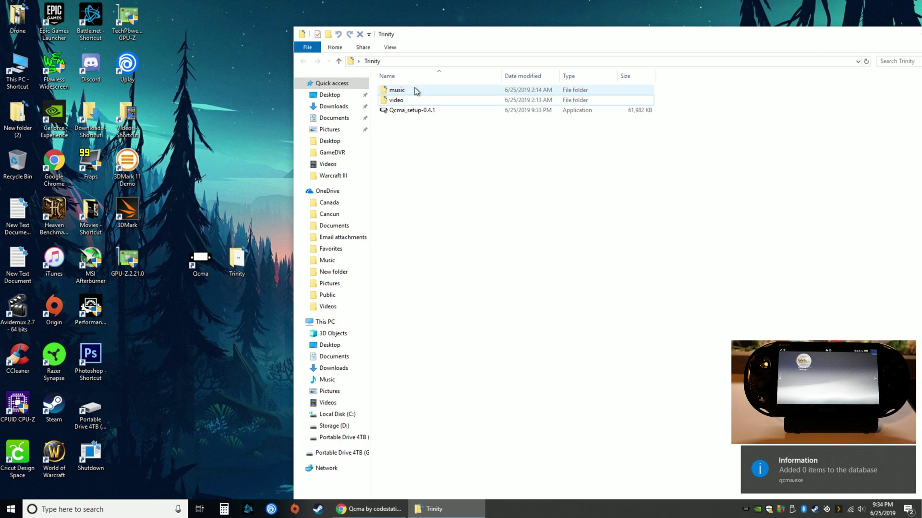
drag(440, 32, 919, 38)
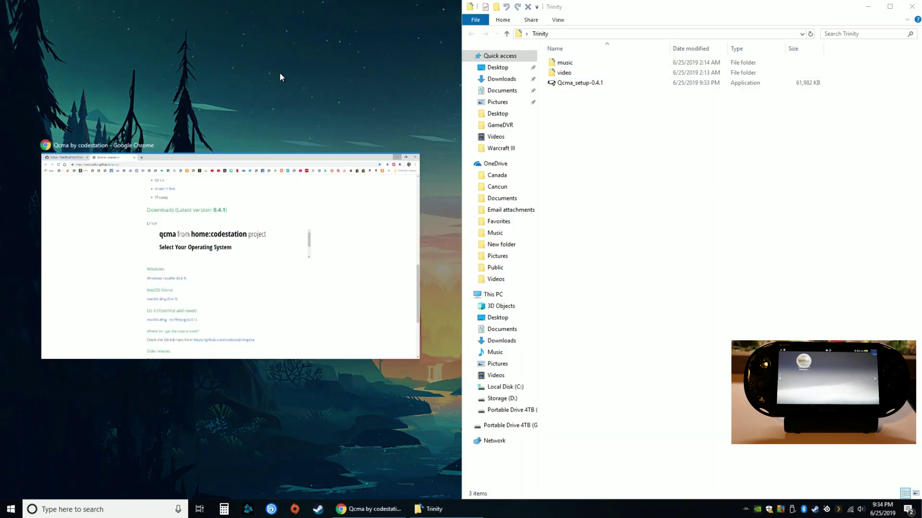
click(281, 77)
right_click(746, 510)
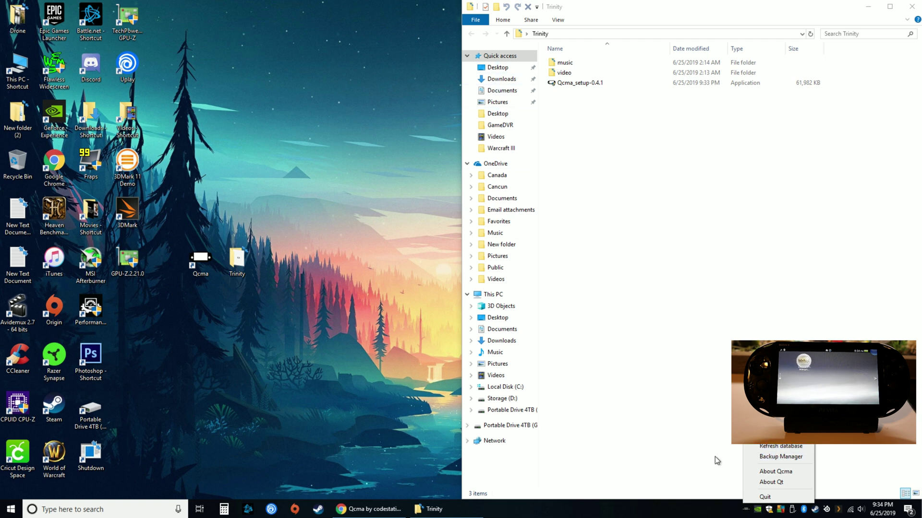
- Set Qcma's Video Folder to Trinity\video and Music Folder to Trinity\music
click(773, 436)
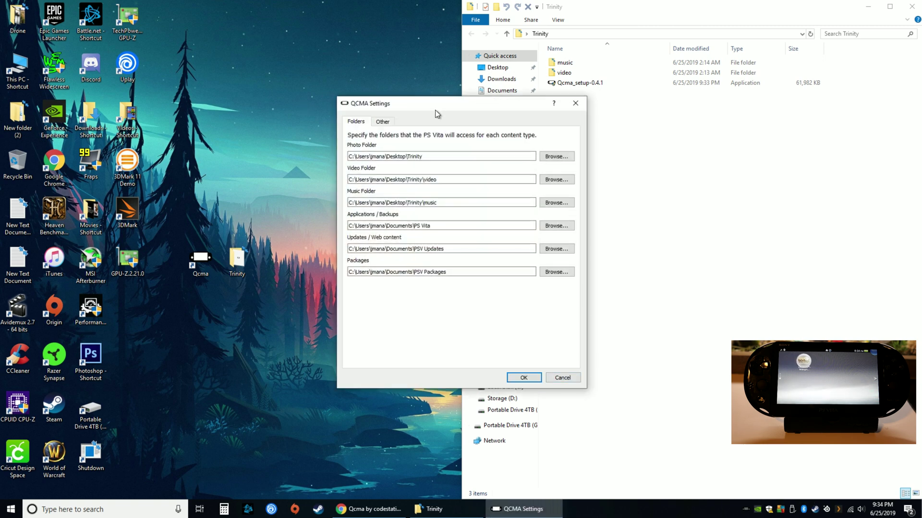
drag(437, 114, 299, 131)
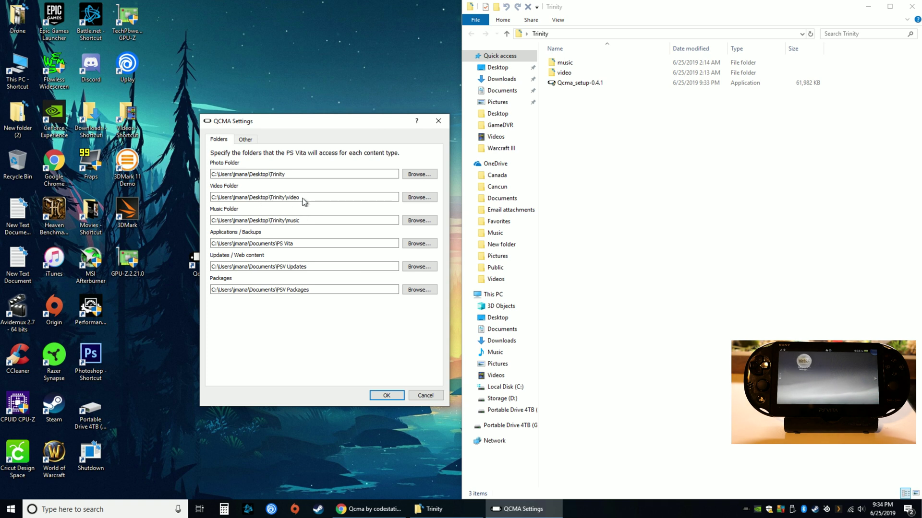
click(431, 198)
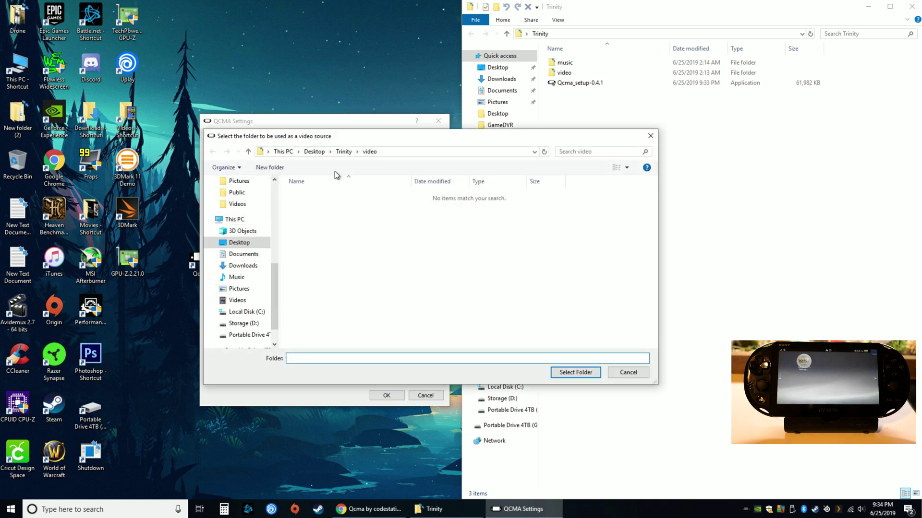
click(578, 373)
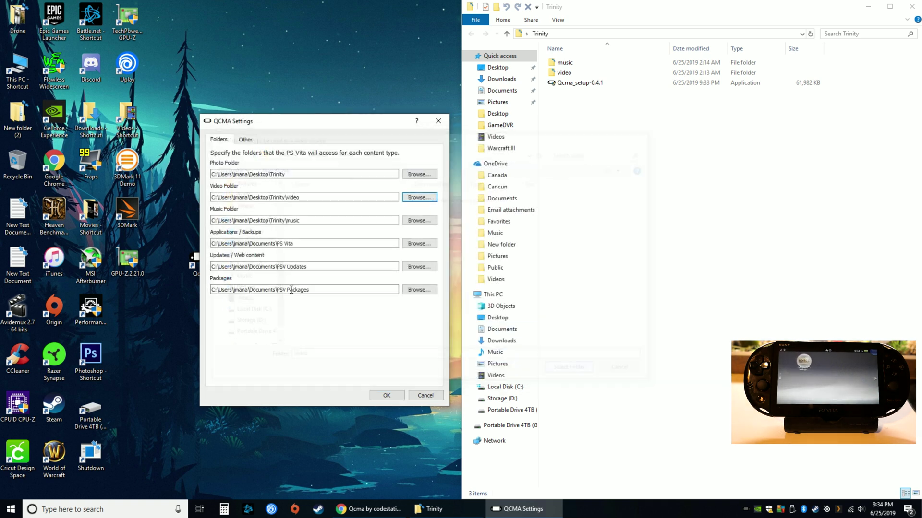
click(417, 222)
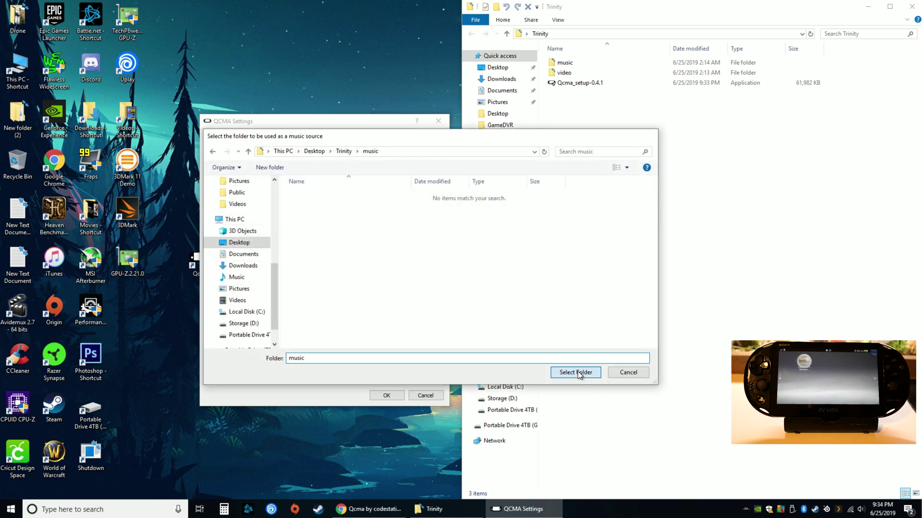
click(576, 372)
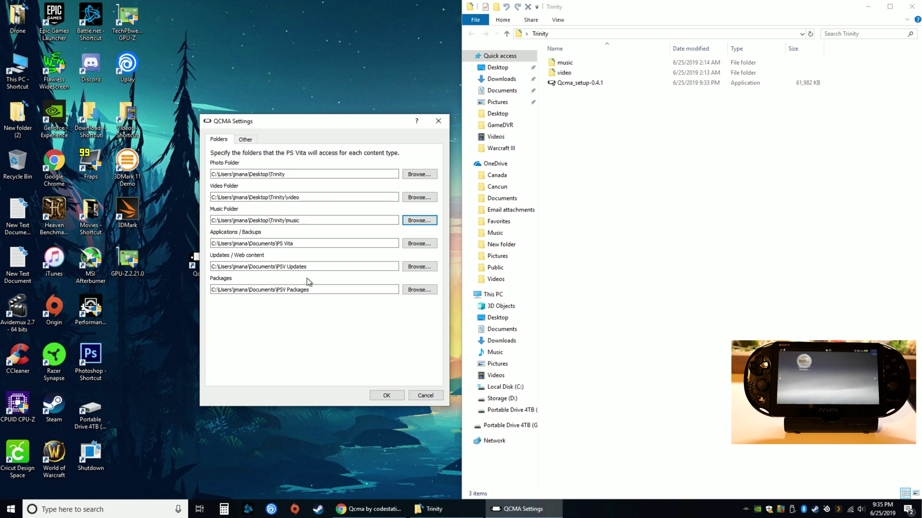
click(393, 398)
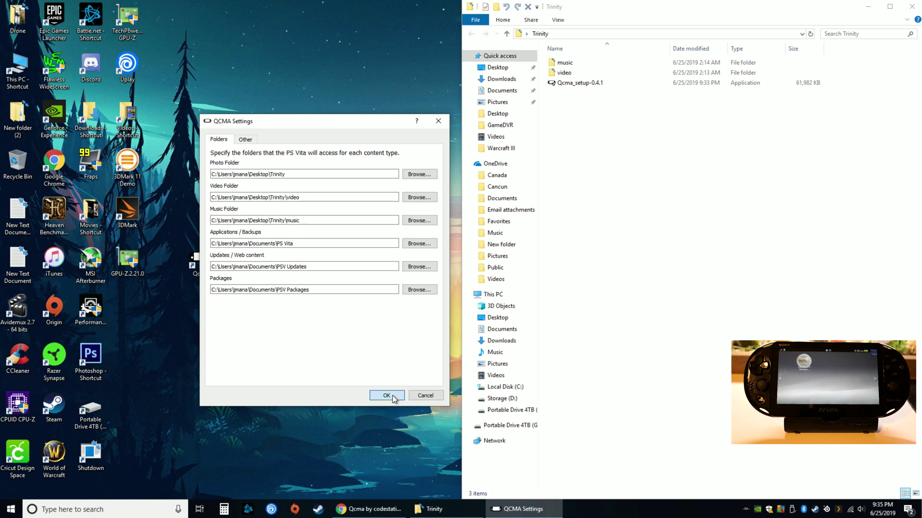
- Verify Offline Mode is checked on the Other tab and save the Qcma settings
click(246, 139)
drag(287, 128, 371, 143)
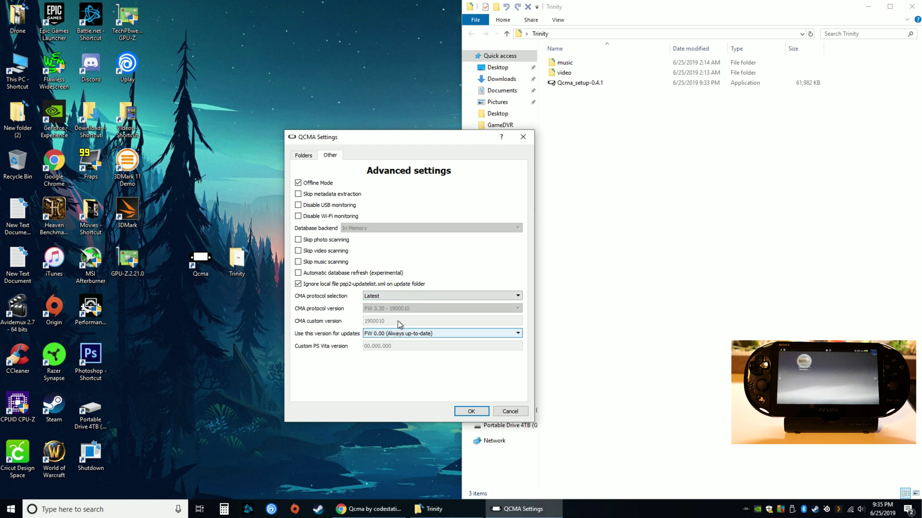
drag(432, 144, 694, 151)
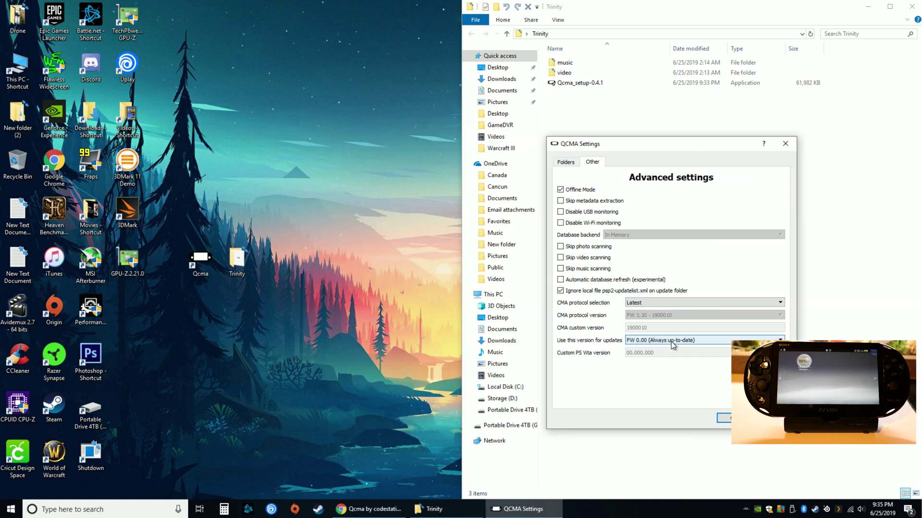
click(369, 508)
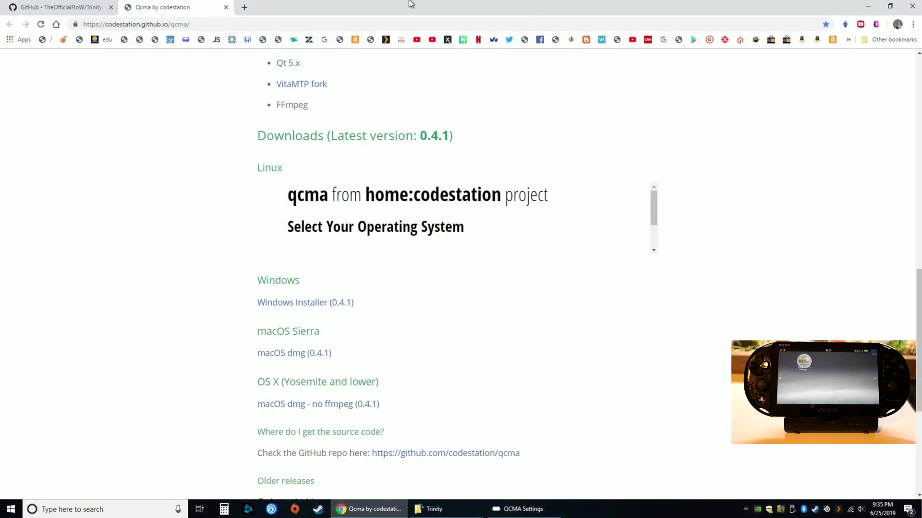
scroll(296, 360, down, 2)
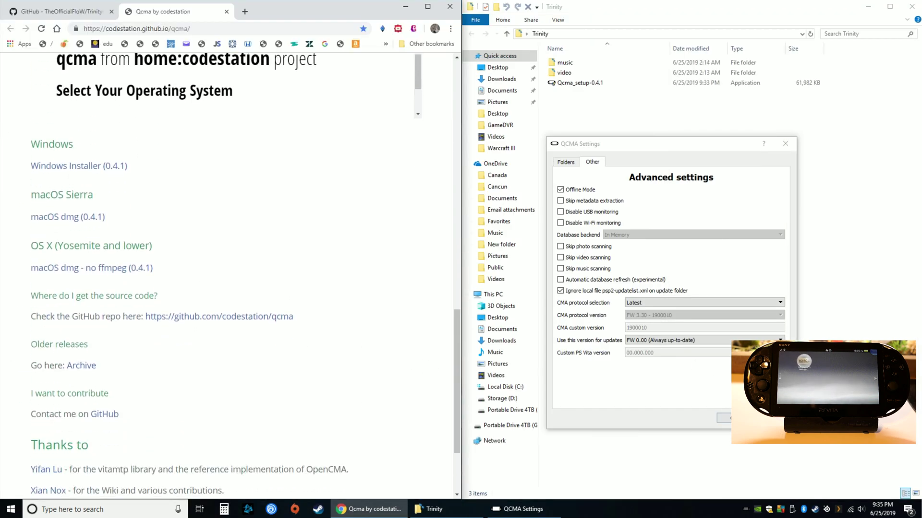
click(563, 164)
- Close the Qcma settings with OK so the LocoRoco demo backup can copy to the PC
click(722, 419)
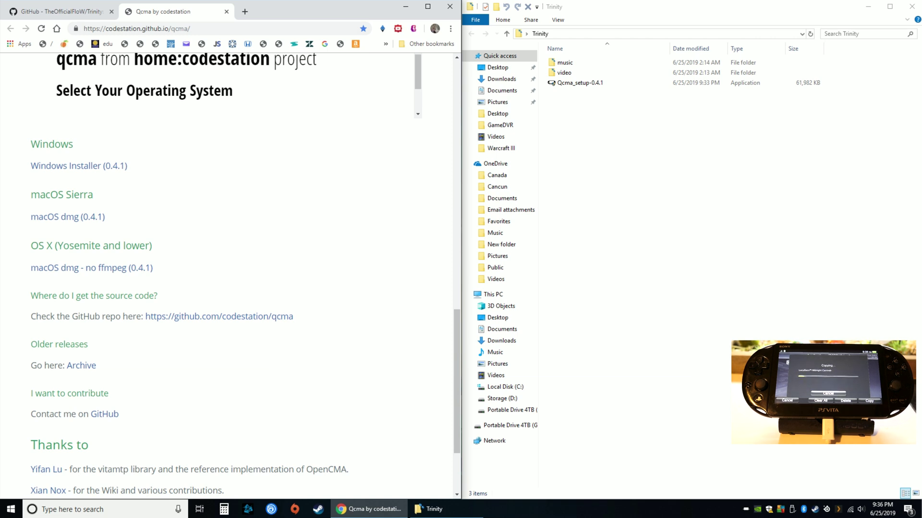
- Browse the Trinity window to Documents\PS Vita\PGAME and open the account-ID folder
click(739, 319)
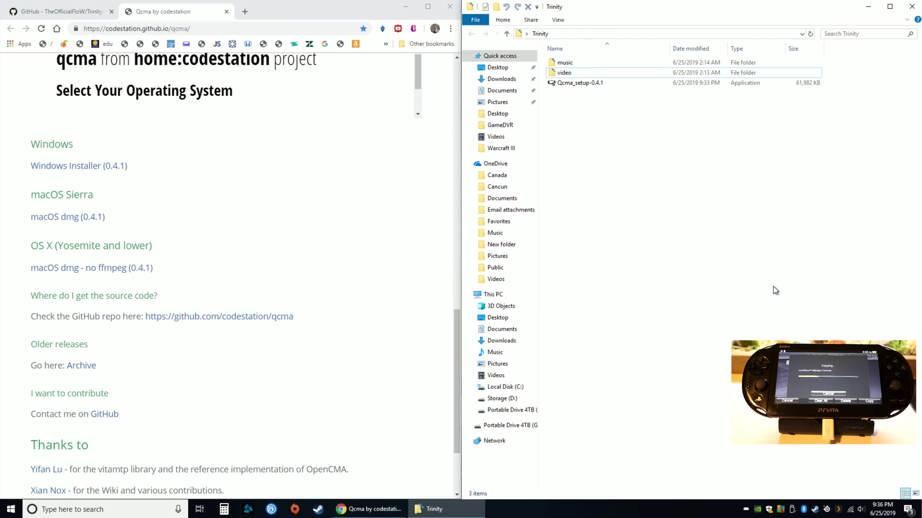
key(alt+F9)
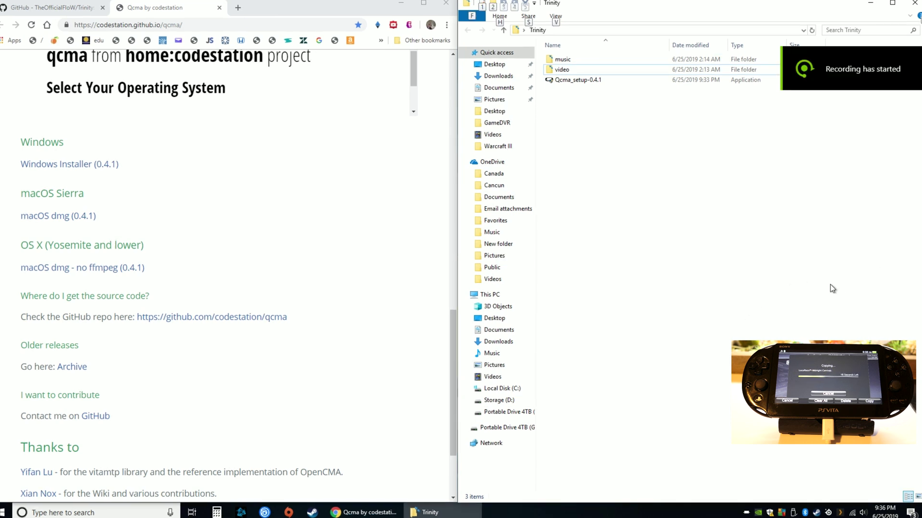
click(499, 87)
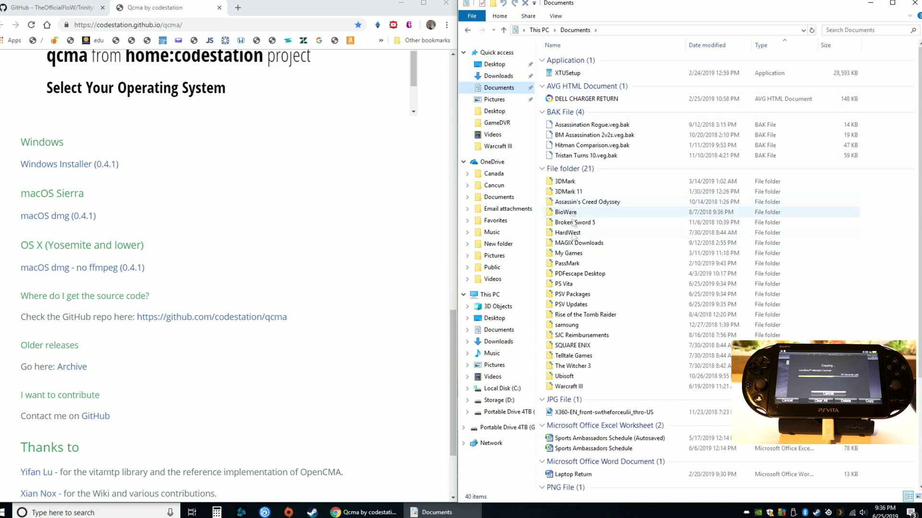
click(572, 285)
double_click(572, 286)
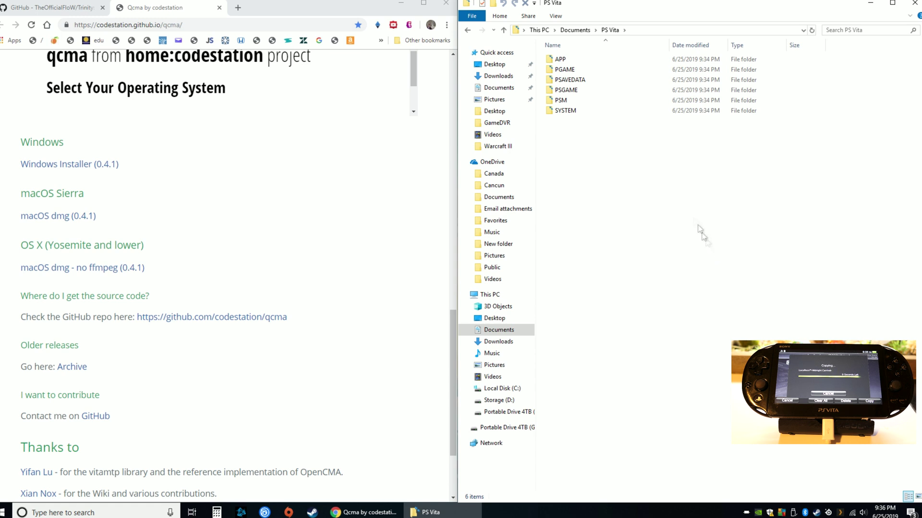
double_click(571, 69)
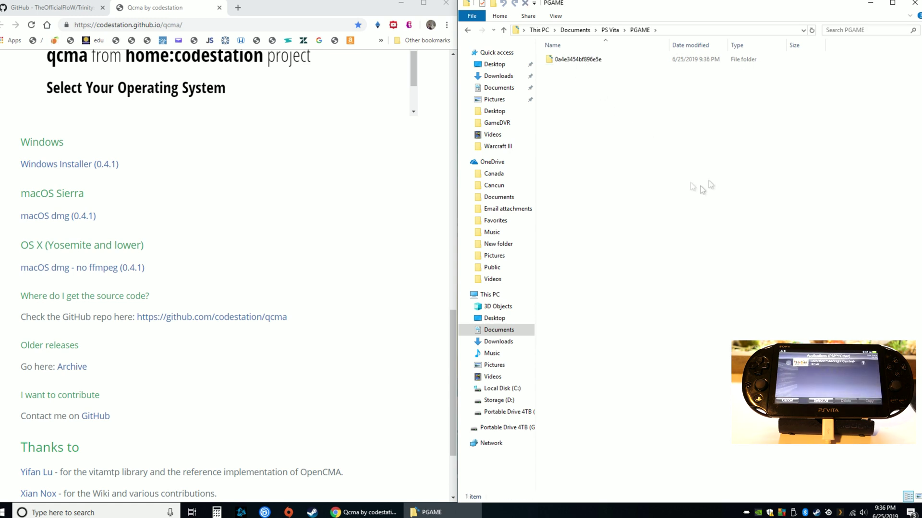
click(566, 67)
double_click(567, 66)
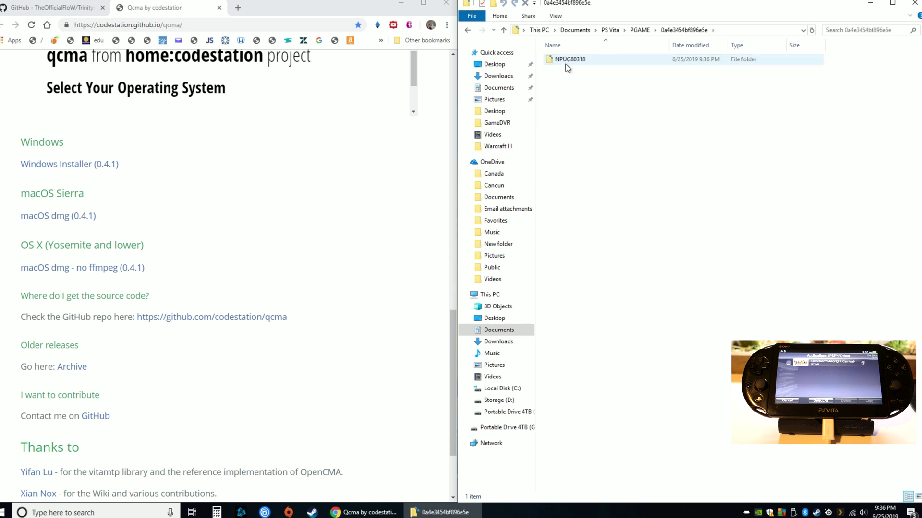
- Verify the NPUG80318 backup is 187 MB in Properties, then return to the Trinity instructions
double_click(568, 67)
key(BackSpace)
right_click(595, 60)
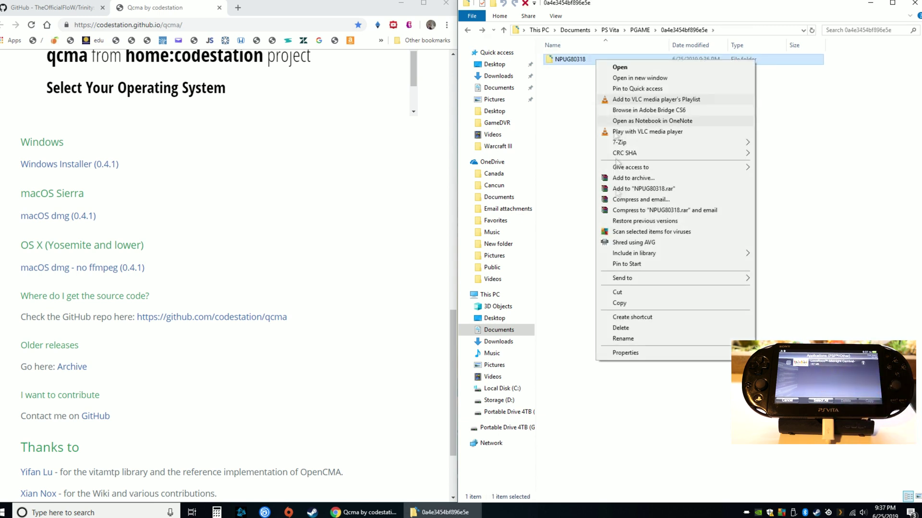
click(616, 353)
drag(643, 150, 728, 162)
click(714, 285)
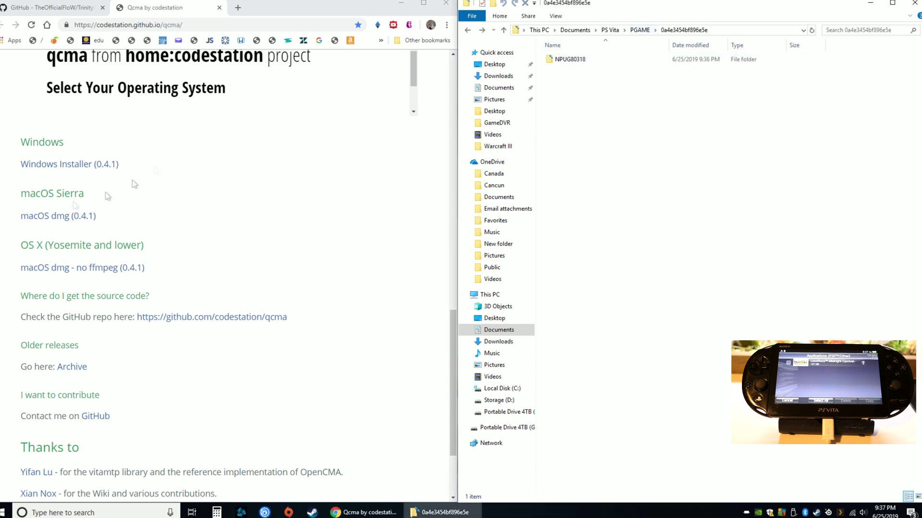
click(41, 8)
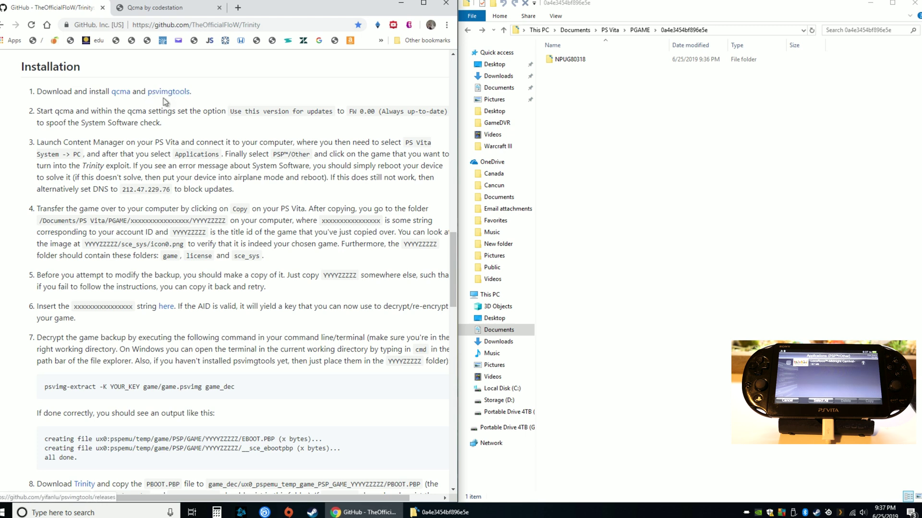
- Open the step 6 key-generator link to cma.henkaku.xyz in a new tab
scroll(120, 176, down, 1)
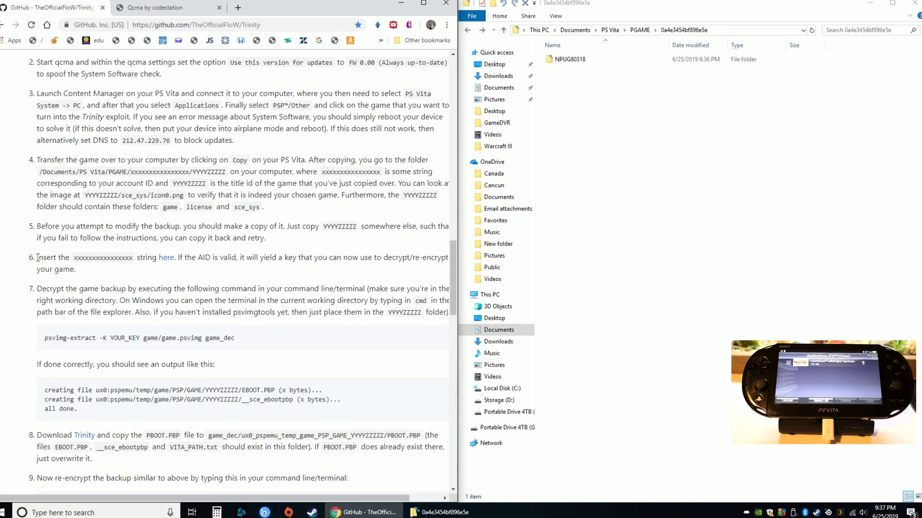
drag(39, 259, 87, 273)
click(88, 275)
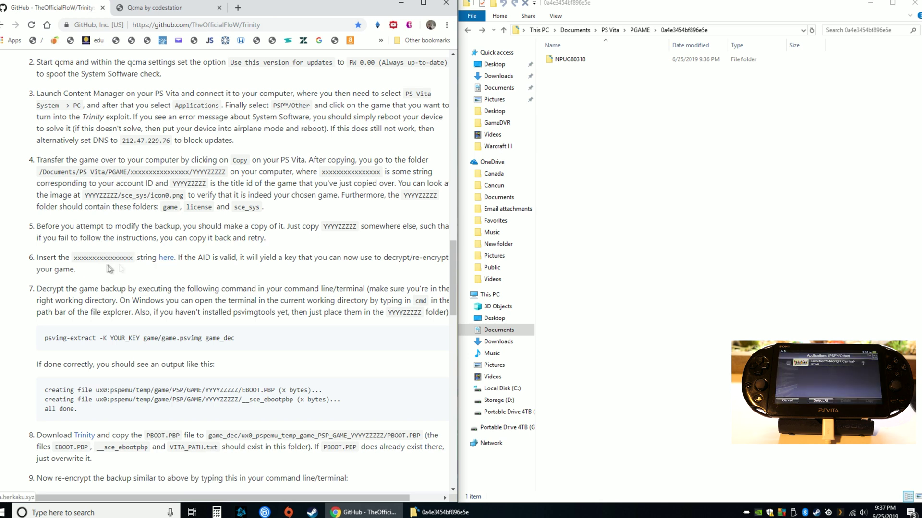
drag(167, 258, 238, 10)
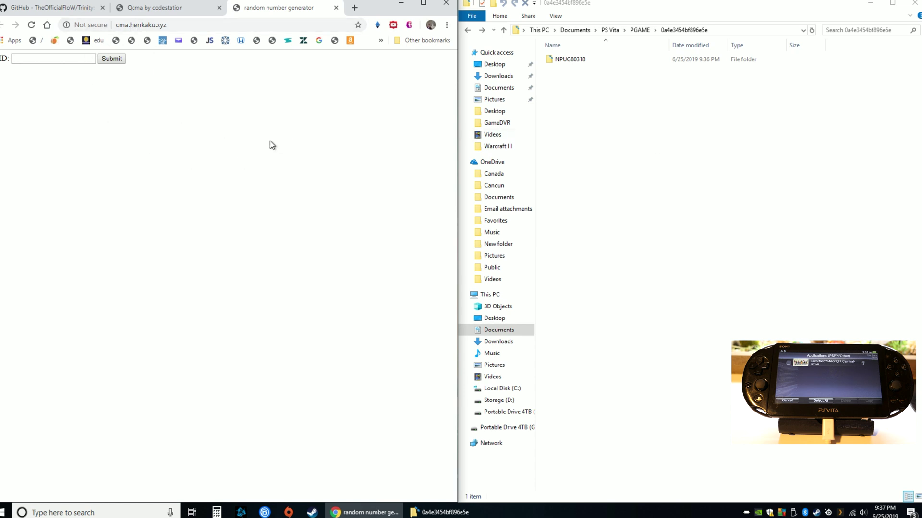
- Paste the PGAME account-ID folder name into the ID field and submit it to get the key
click(640, 30)
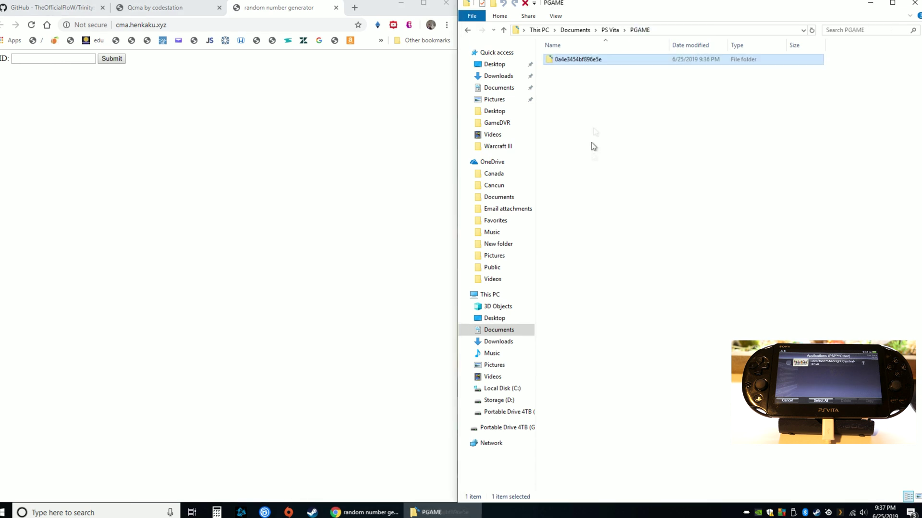
click(592, 63)
right_click(592, 63)
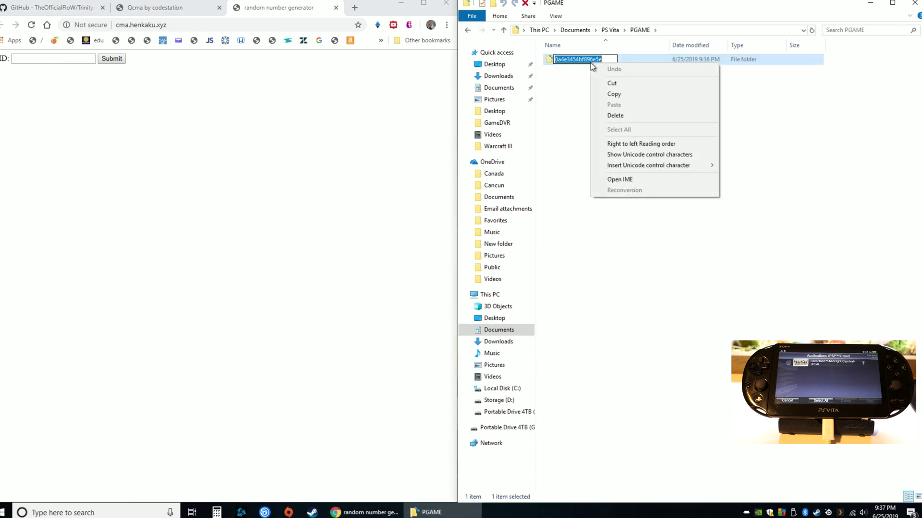
click(609, 95)
click(608, 96)
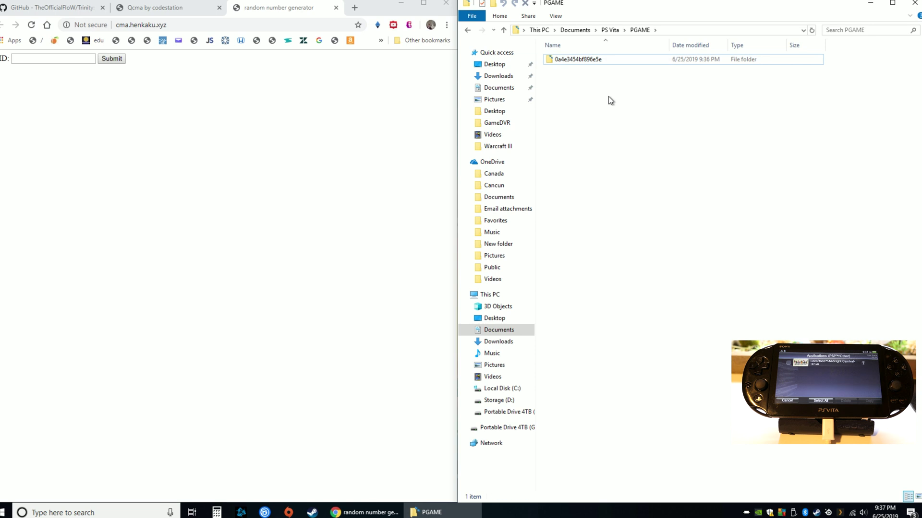
click(29, 57)
right_click(30, 58)
click(72, 136)
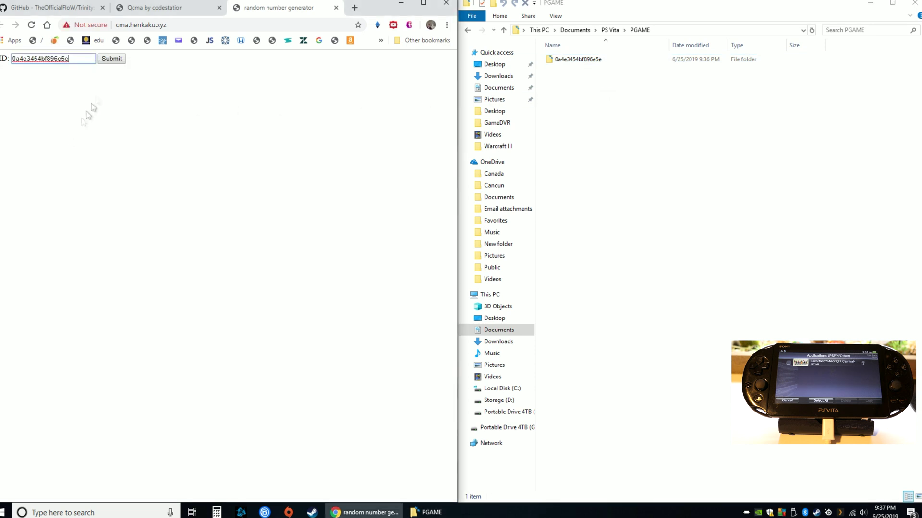
click(112, 58)
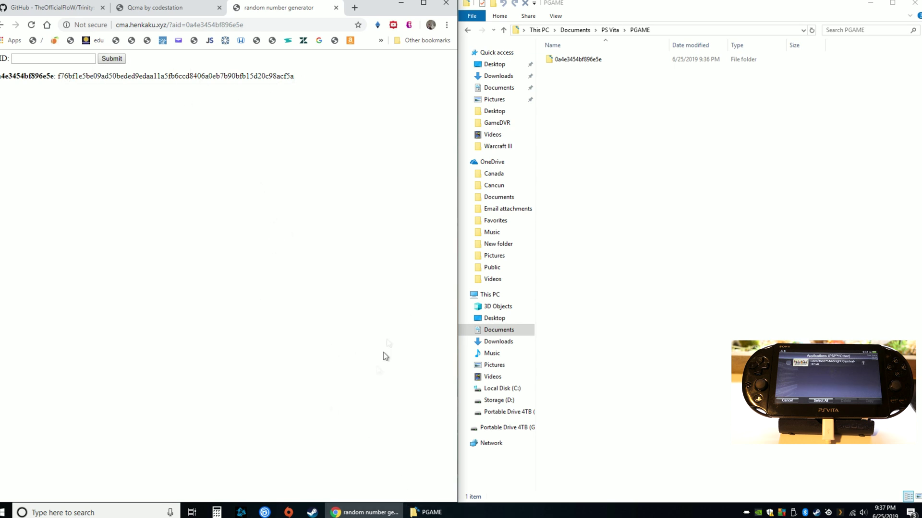
- Open New Text Document.txt in Notepad and start a new blank document
click(72, 513)
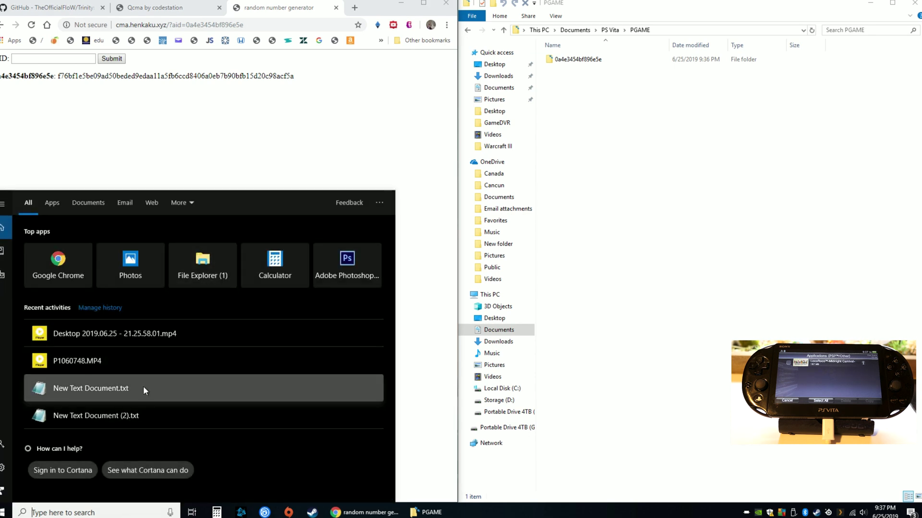
click(143, 386)
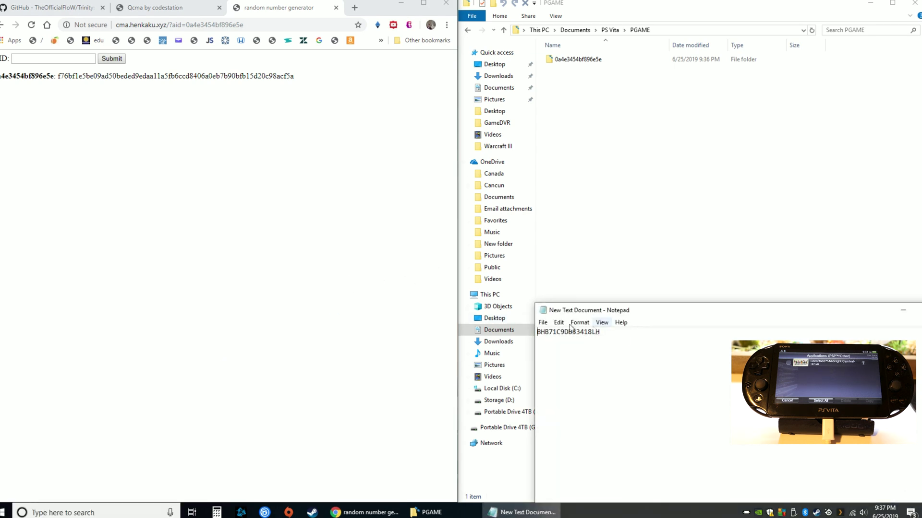
click(543, 323)
click(552, 333)
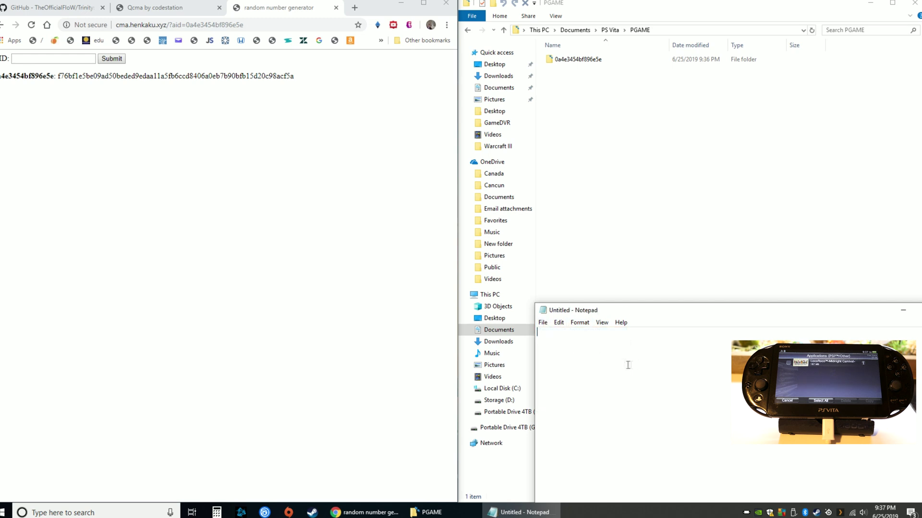
double_click(620, 305)
drag(619, 4, 286, 169)
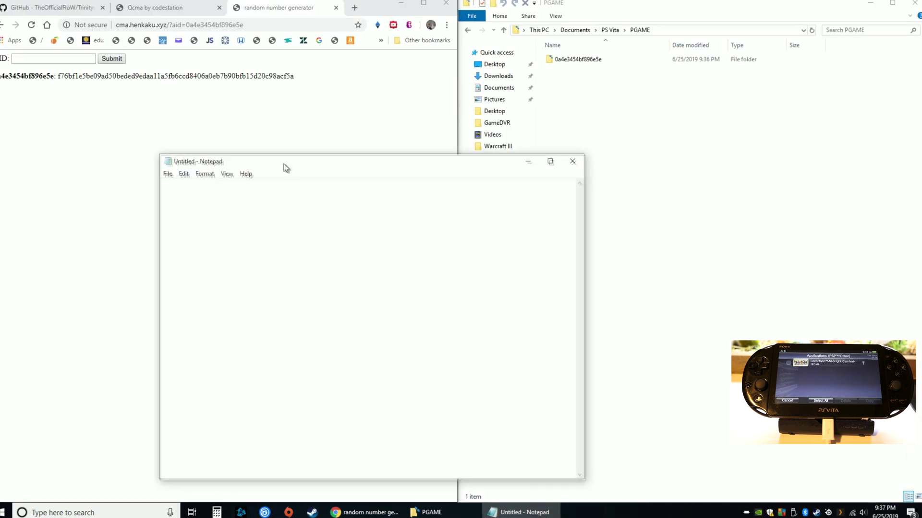
- Copy the generated decryption key from the page into the blank Notepad document
double_click(211, 77)
right_click(212, 77)
click(228, 85)
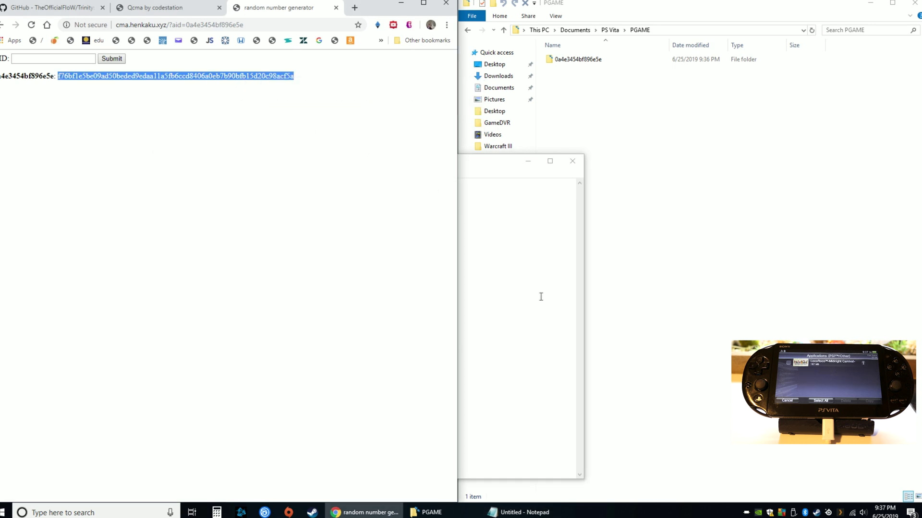
right_click(532, 298)
click(584, 339)
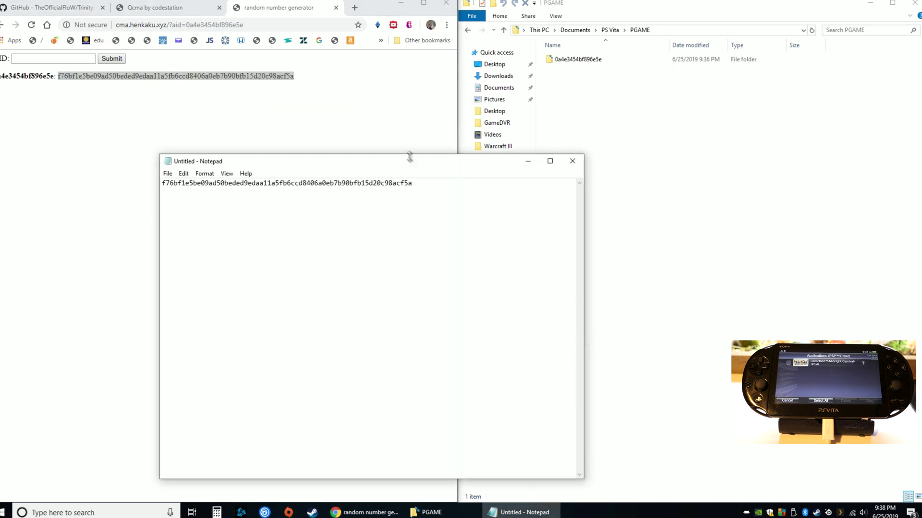
drag(410, 161, 383, 153)
click(500, 154)
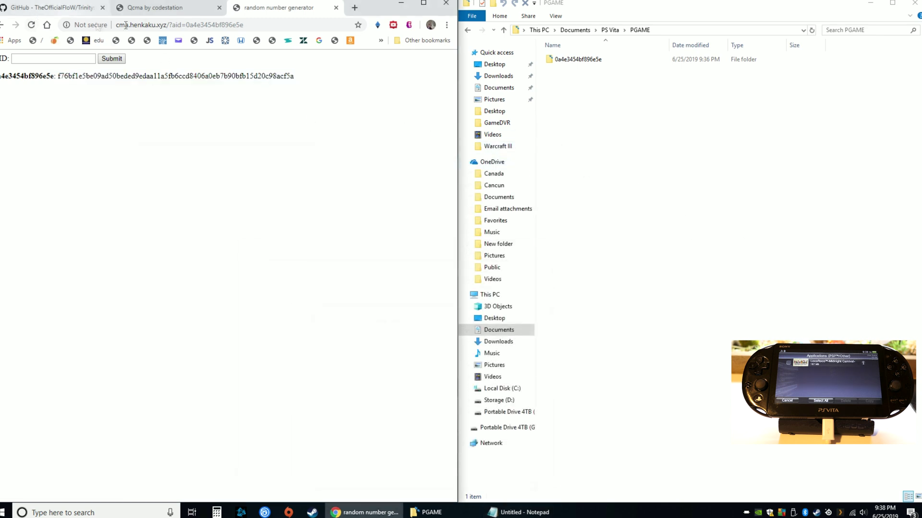
click(29, 7)
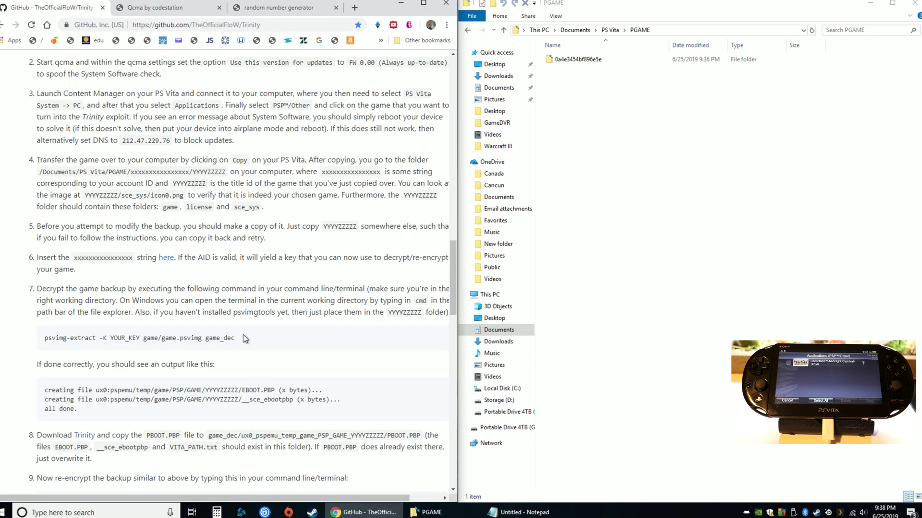
- Open the desktop Trinity folder and snap it beside the PGAME window
scroll(226, 211, up, 1)
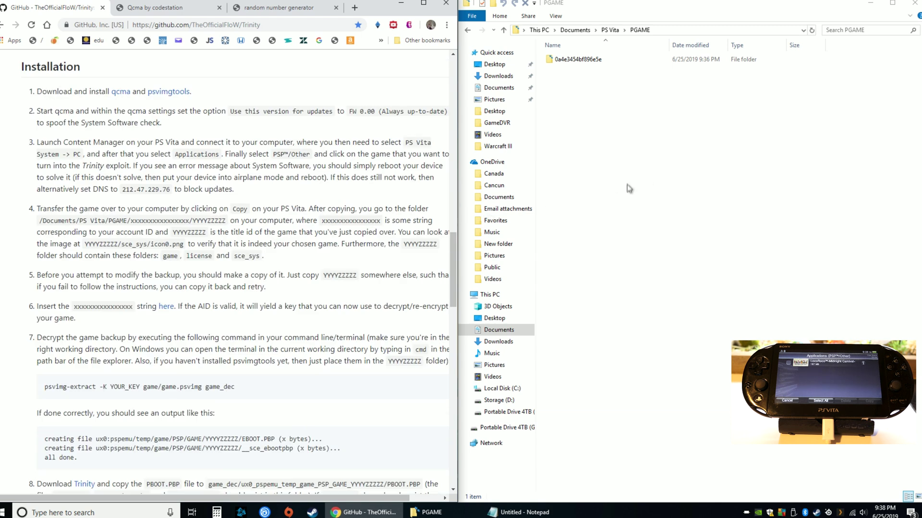
click(400, 3)
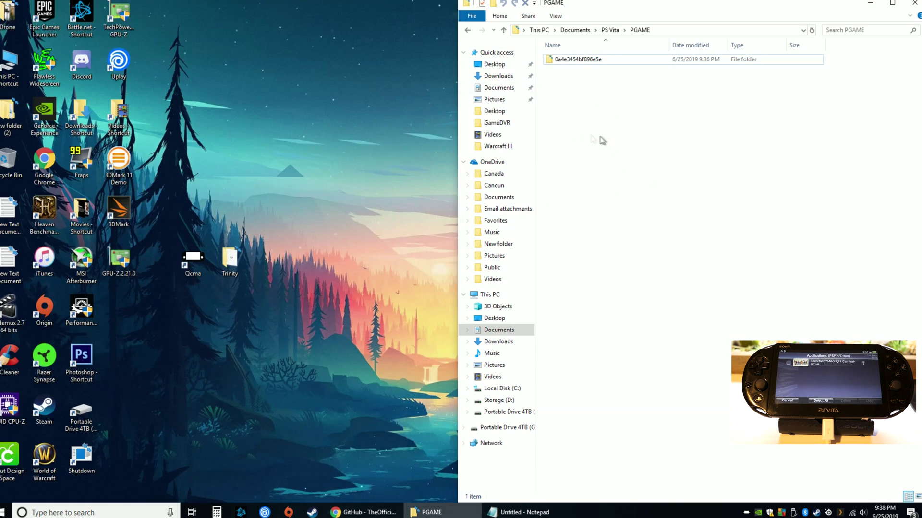
click(589, 61)
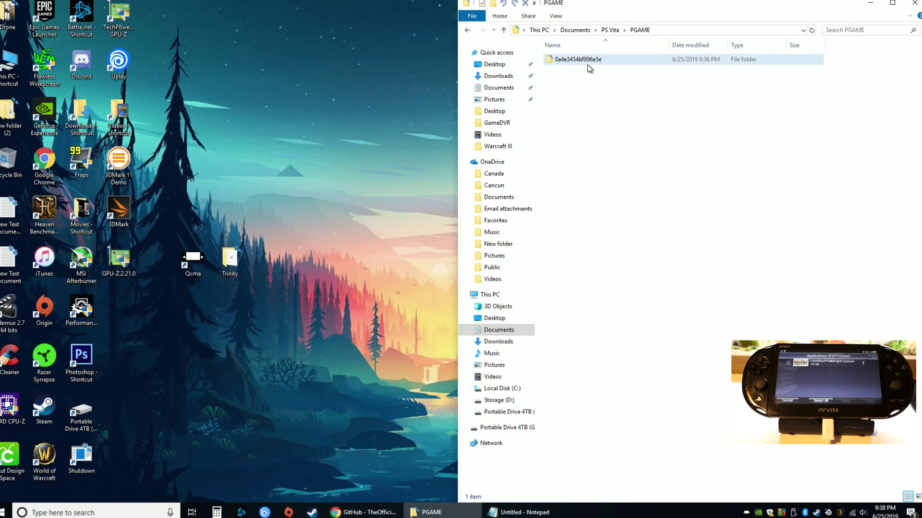
double_click(229, 266)
drag(297, 2, 1, 96)
click(543, 205)
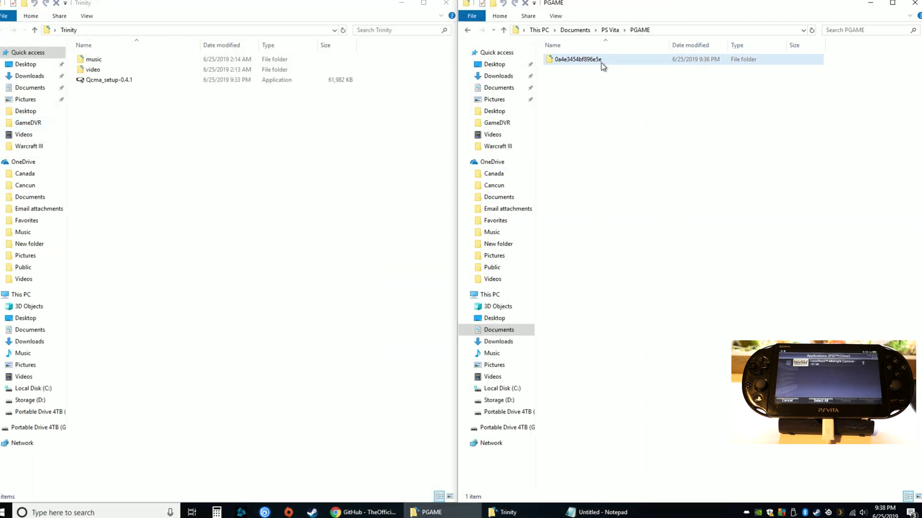
- Copy the account-ID folder from PGAME into Trinity, keeping the original, then close PGAME
drag(595, 62, 251, 257)
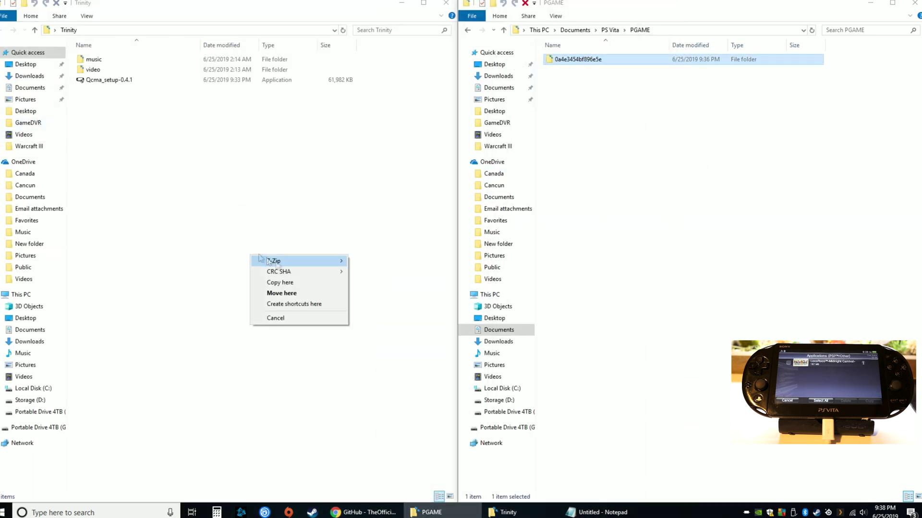
click(292, 283)
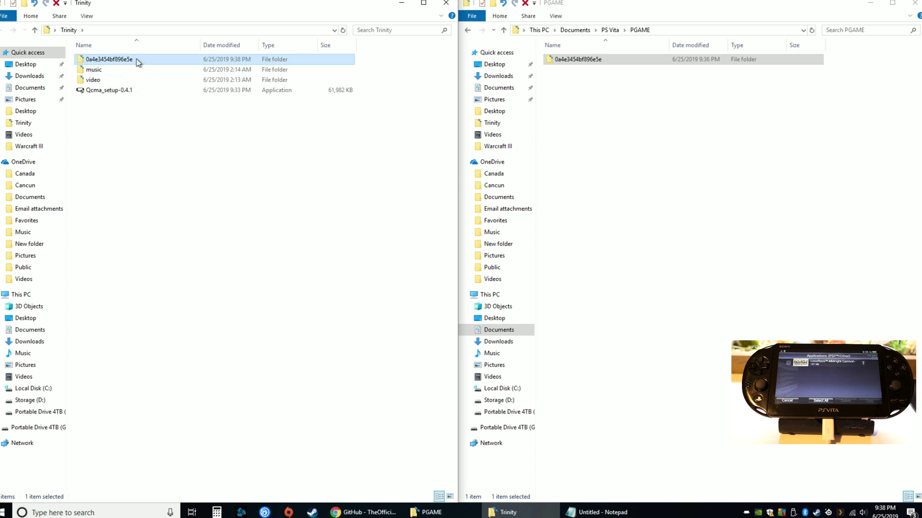
click(610, 122)
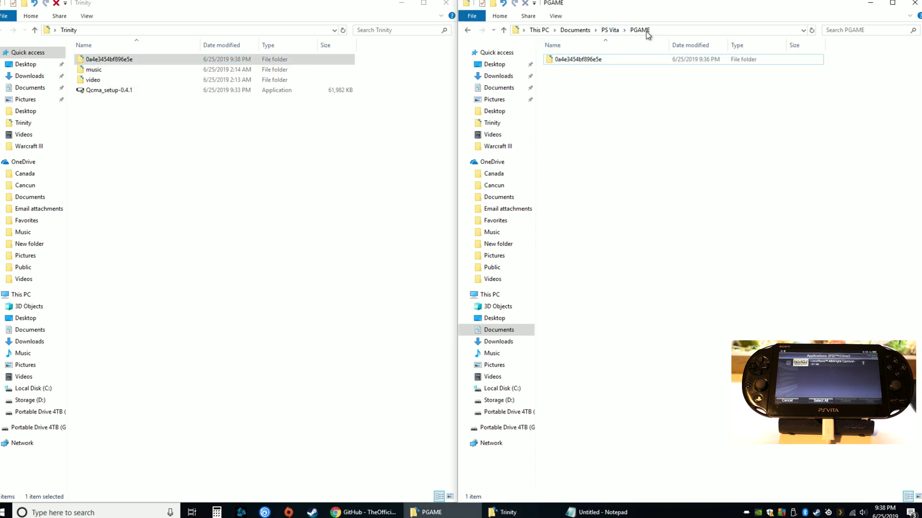
click(915, 3)
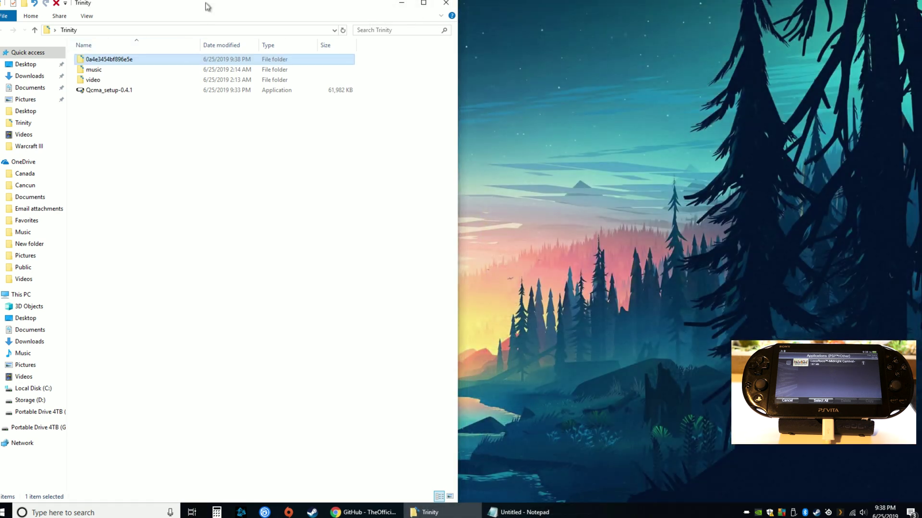
drag(205, 6, 917, 96)
click(550, 115)
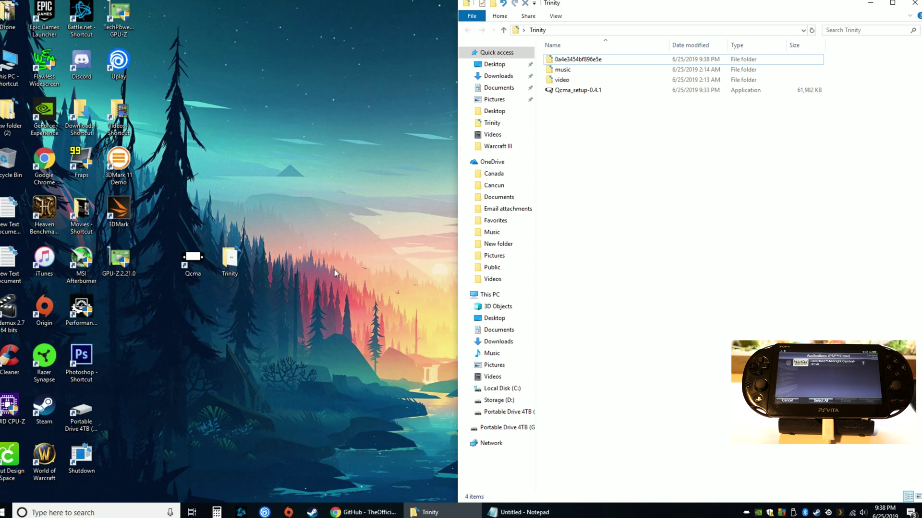
click(367, 512)
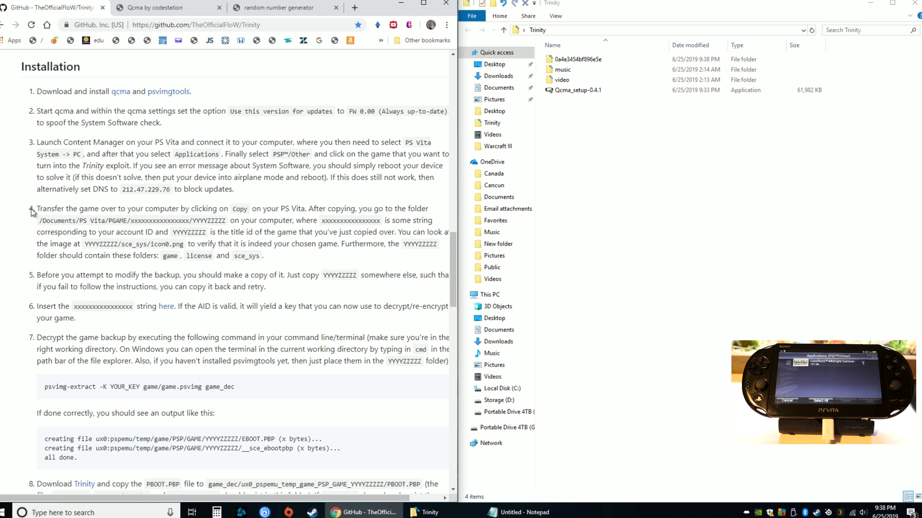
- Open the psvimgtools releases page from the README's step 4 link in a new tab
drag(38, 207, 288, 257)
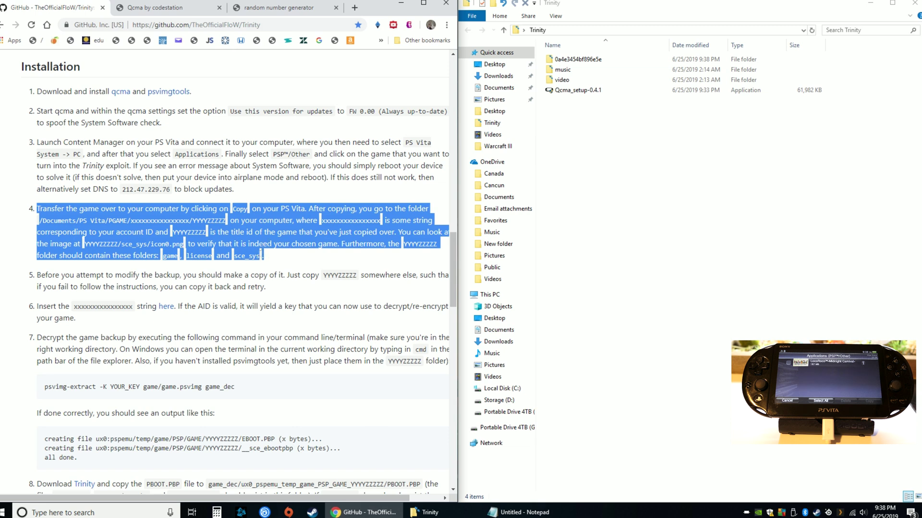
click(158, 124)
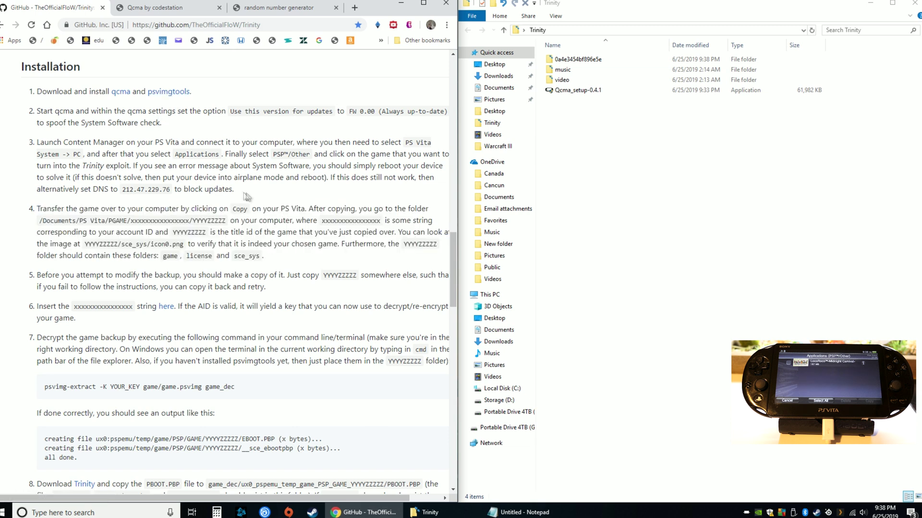
scroll(165, 102, down, 1)
scroll(252, 203, up, 2)
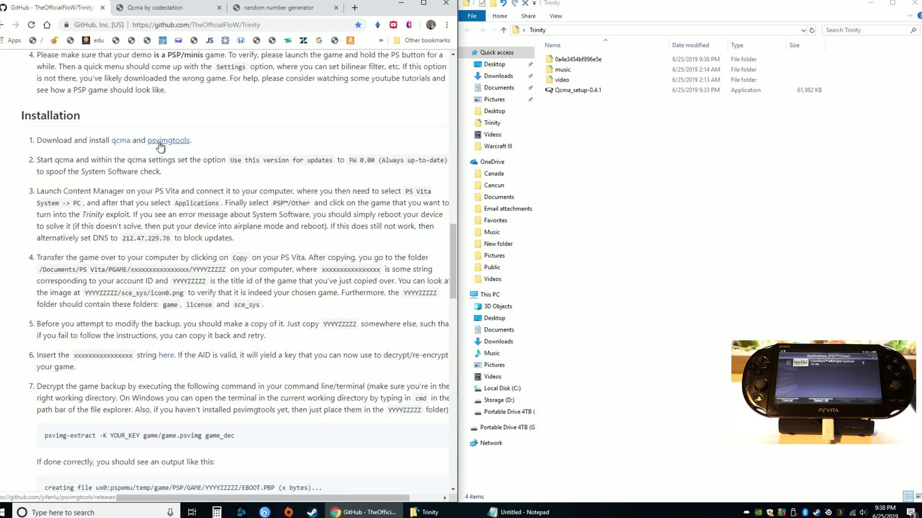
middle_click(160, 144)
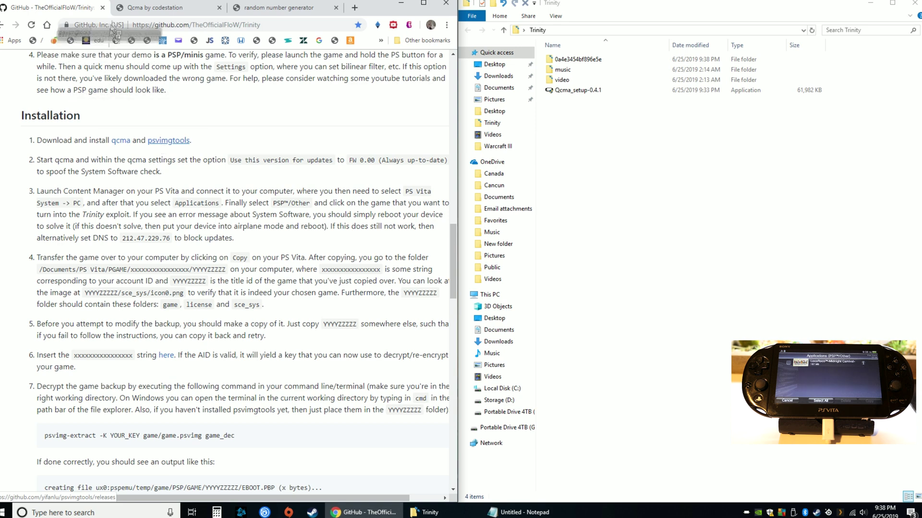
click(125, 7)
- Download psvimgtools-0.1-win64.zip into Desktop\Trinity and select it in Explorer
scroll(207, 197, down, 15)
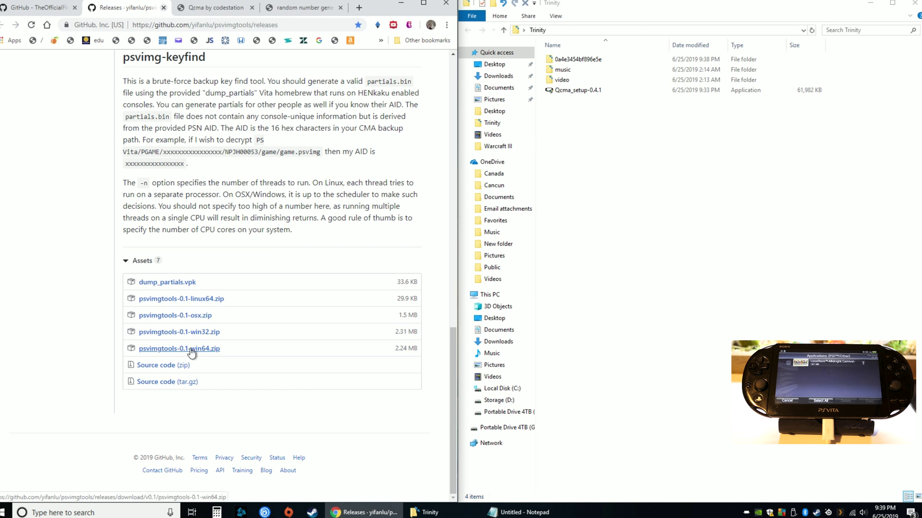
click(191, 350)
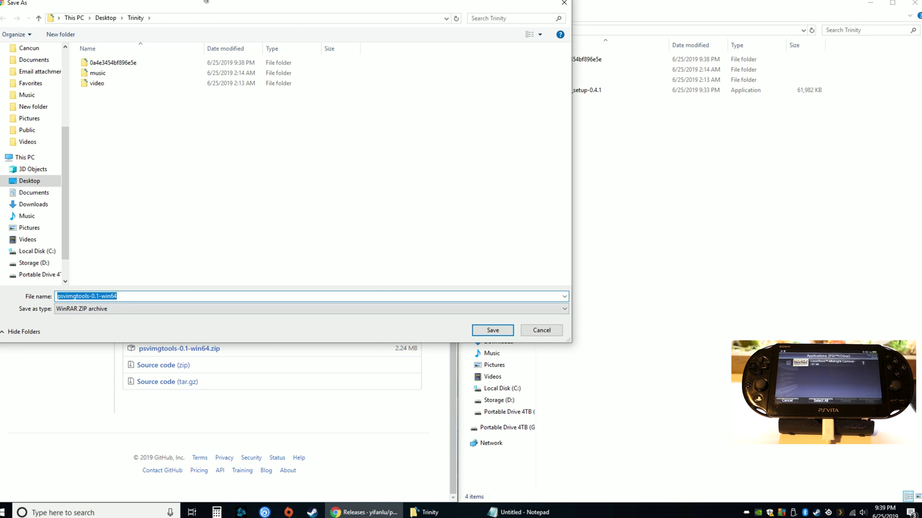
drag(213, 10, 254, 67)
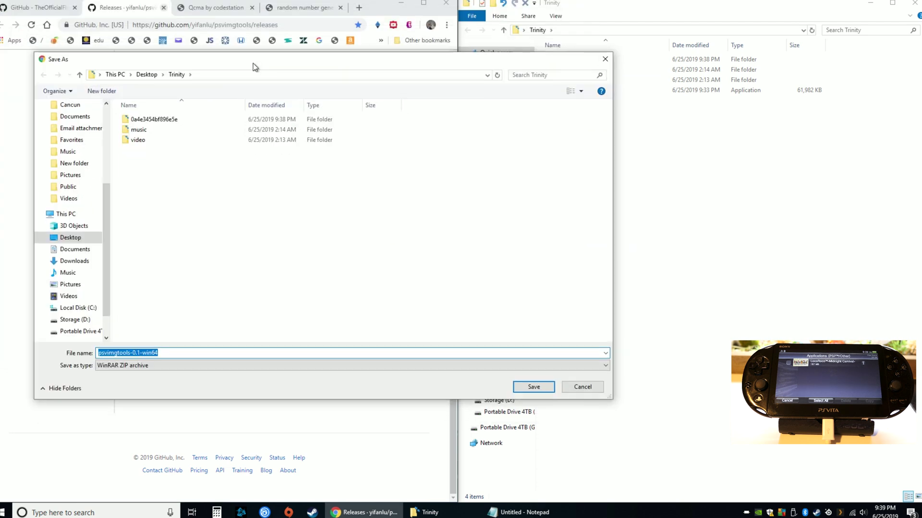
click(531, 388)
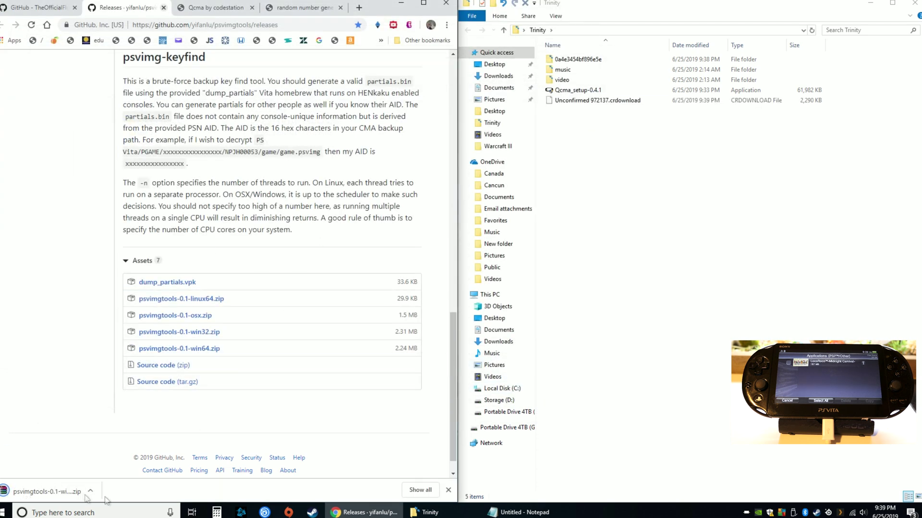
click(597, 102)
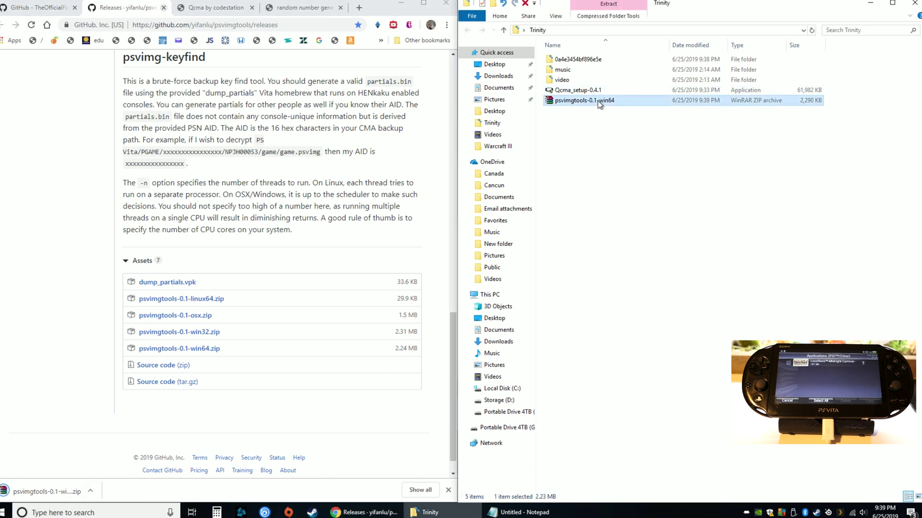
- Extract psvimgtools-0.1-win64.zip to Trinity\0a4e3454bf896e5e\NPUG80318 and close WinRAR
double_click(589, 102)
drag(597, 144, 371, 123)
click(250, 160)
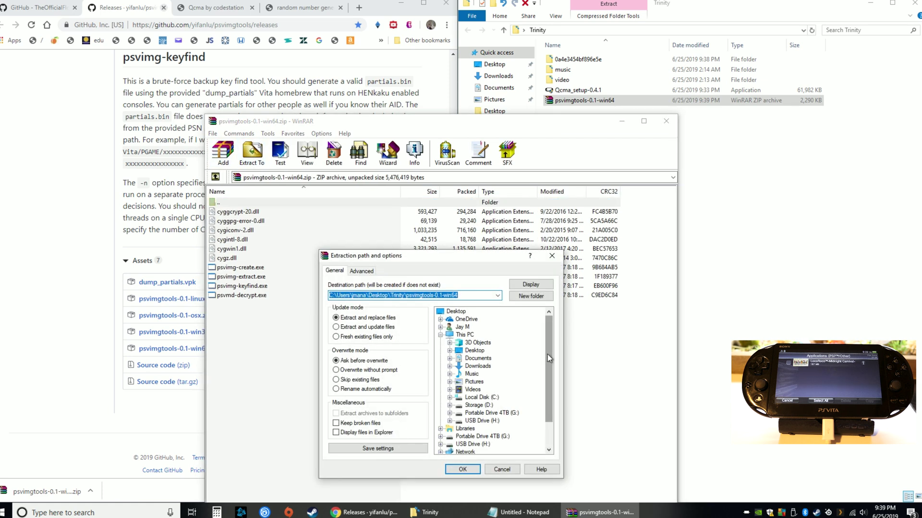
drag(547, 354, 552, 385)
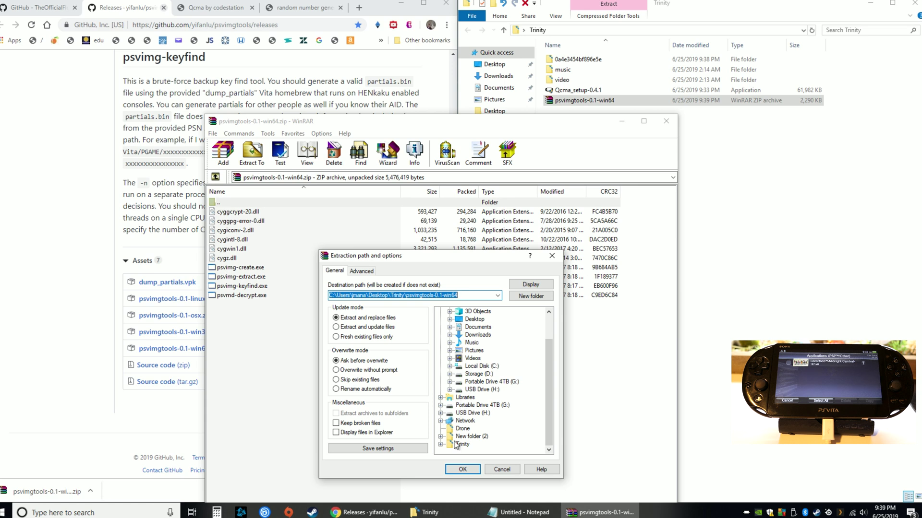
click(441, 445)
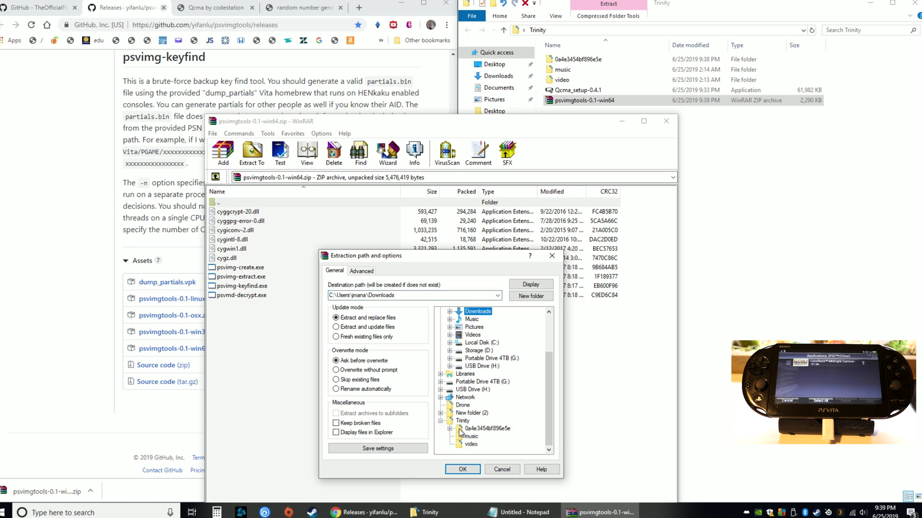
click(460, 431)
click(450, 428)
click(485, 436)
double_click(484, 437)
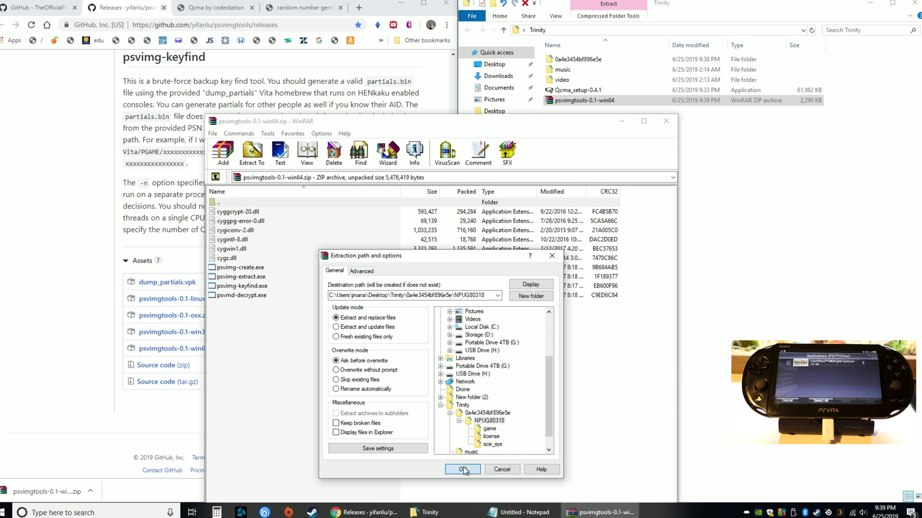
click(486, 423)
click(475, 470)
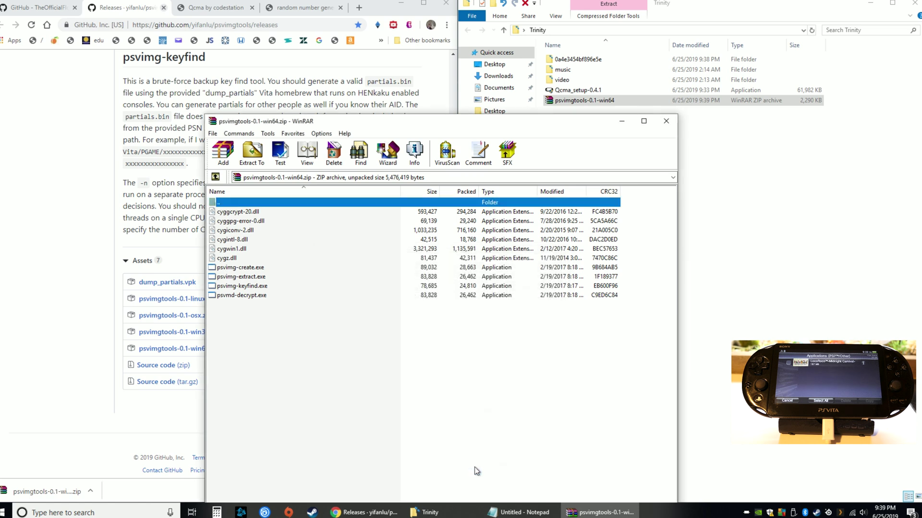
click(667, 121)
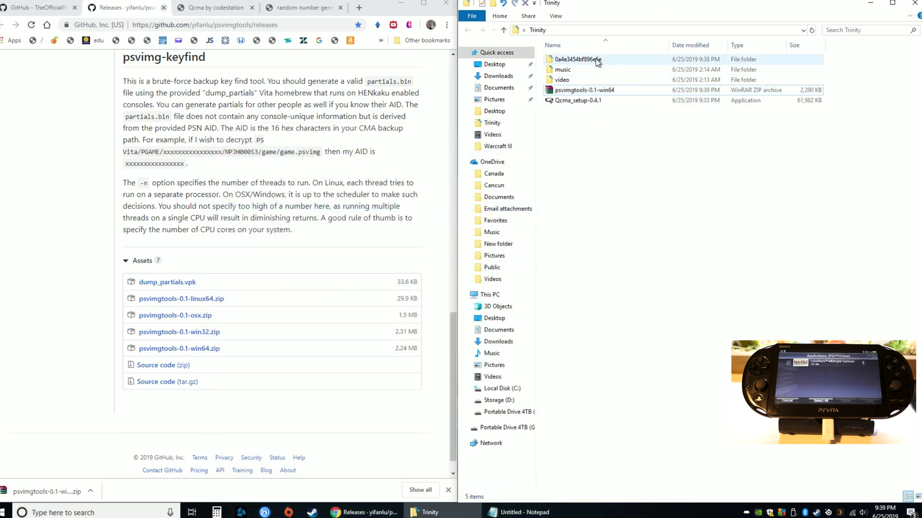
- Open the 0a4e3454bf896e5e backup folder and then its NPUG80318 subfolder
click(595, 60)
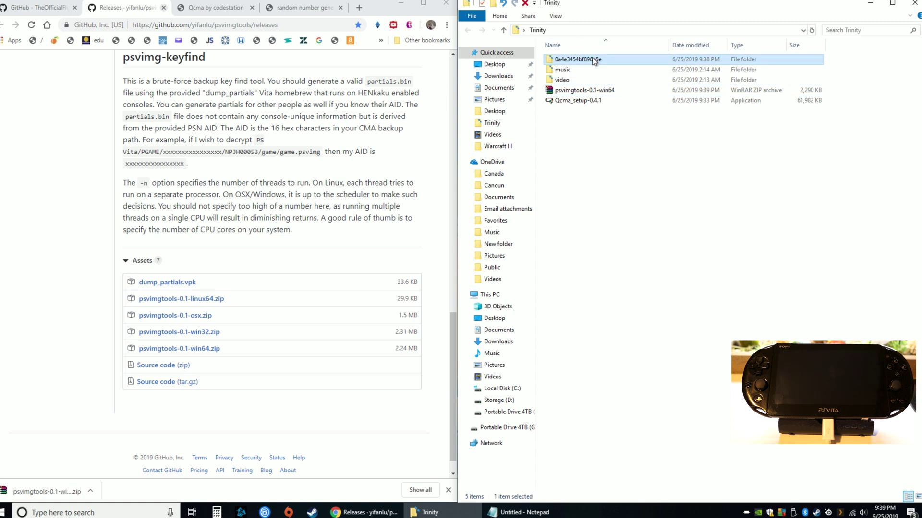
double_click(595, 60)
double_click(587, 59)
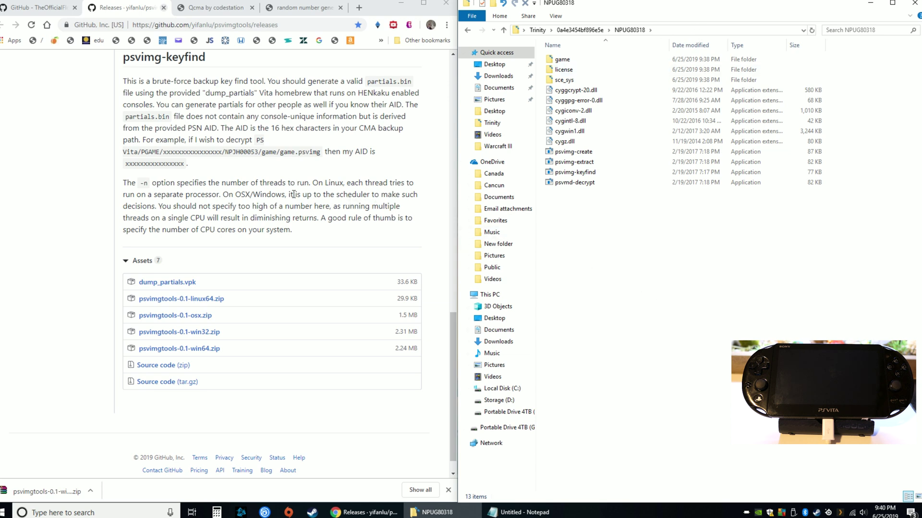
- Switch to the Trinity README and locate step 7's decryption instructions
click(280, 218)
scroll(280, 218, up, 5)
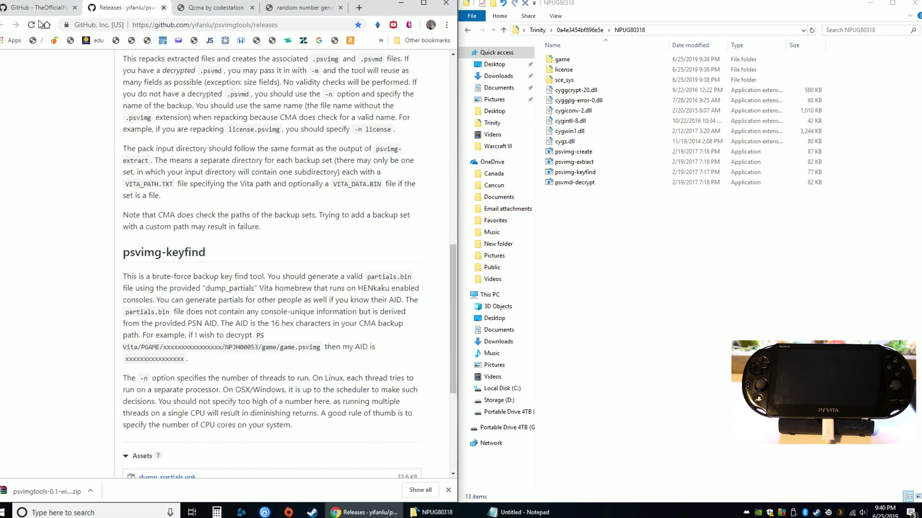
key(ctrl+shift+Tab)
scroll(233, 301, down, 4)
scroll(50, 195, up, 3)
scroll(50, 195, down, 3)
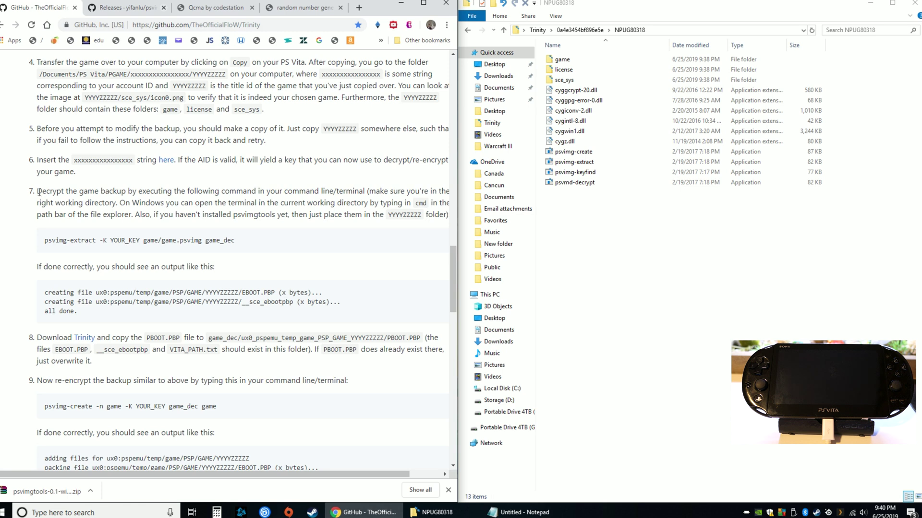
drag(39, 192, 292, 226)
click(286, 218)
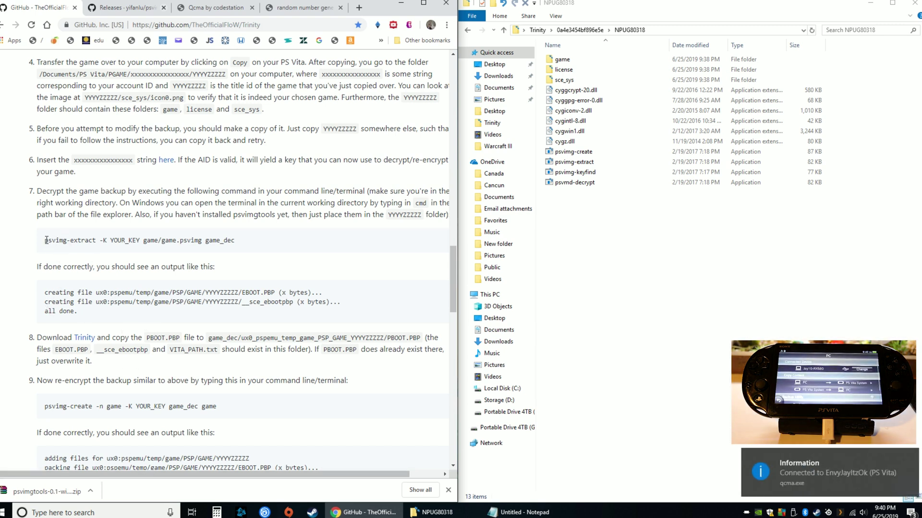
- Copy the psvimg-extract command from the README onto line 2 of the Notepad notes
drag(46, 240, 241, 241)
right_click(234, 241)
click(254, 246)
click(523, 512)
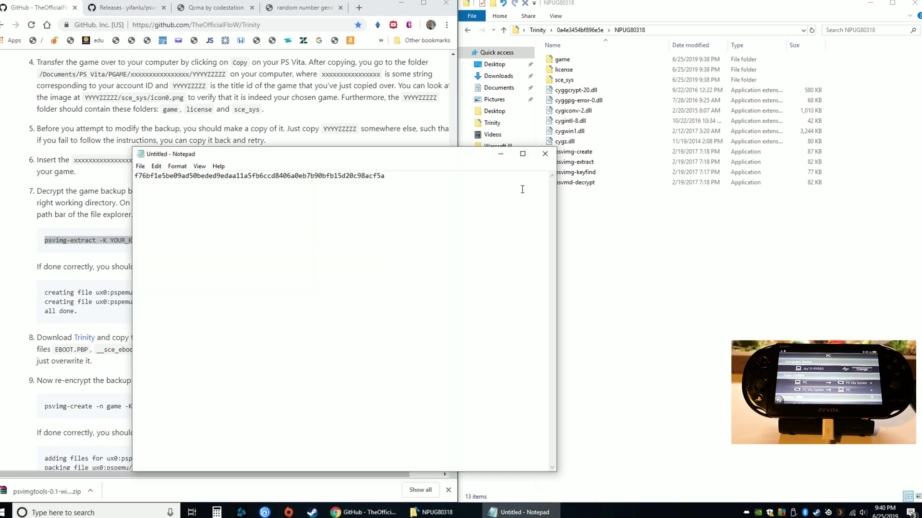
key(Return)
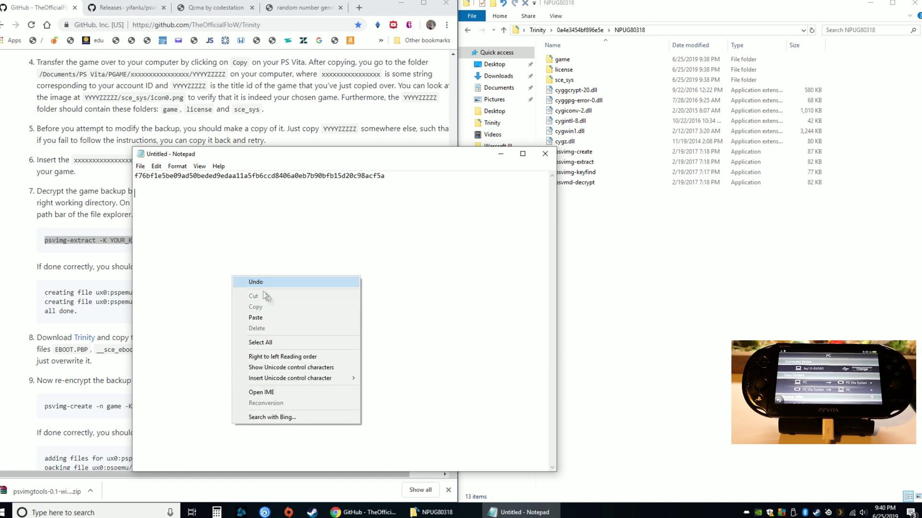
click(266, 318)
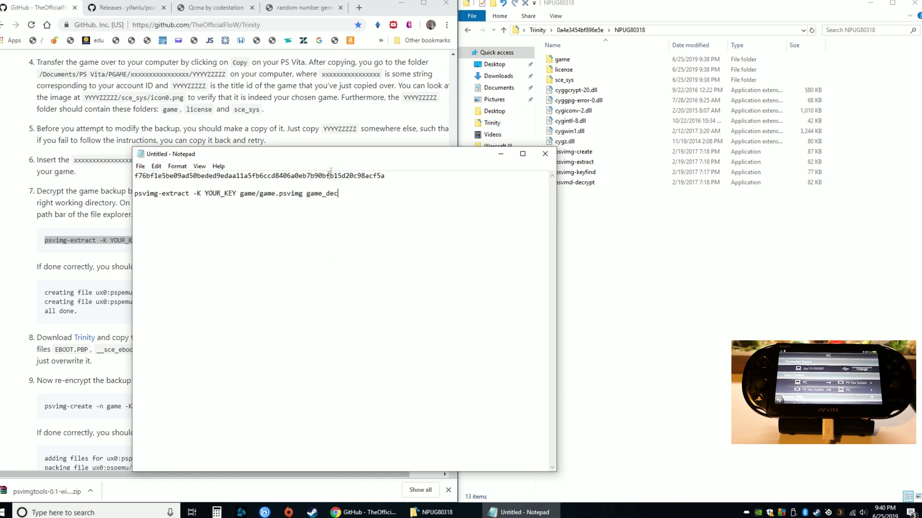
drag(340, 155, 492, 201)
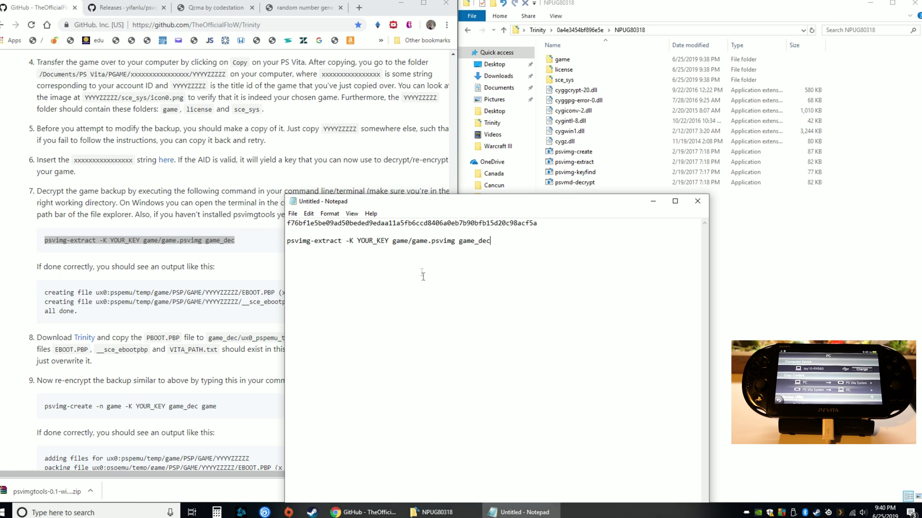
- Replace YOUR_KEY with the hex key from line 1 and copy the completed command
double_click(330, 224)
right_click(332, 225)
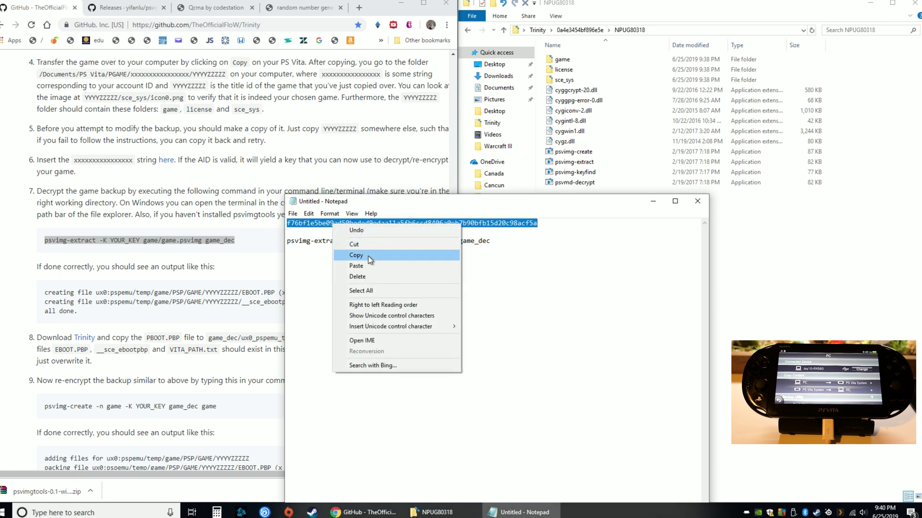
click(355, 255)
drag(359, 242, 387, 245)
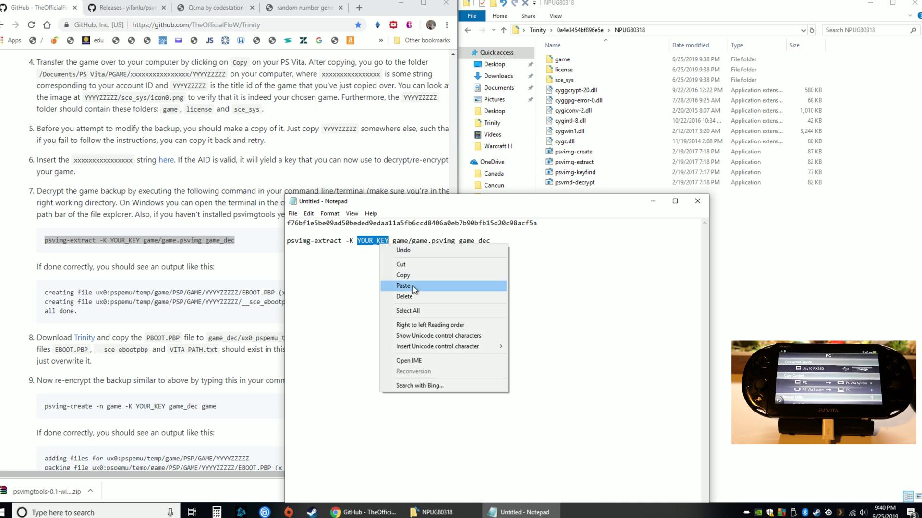
click(455, 286)
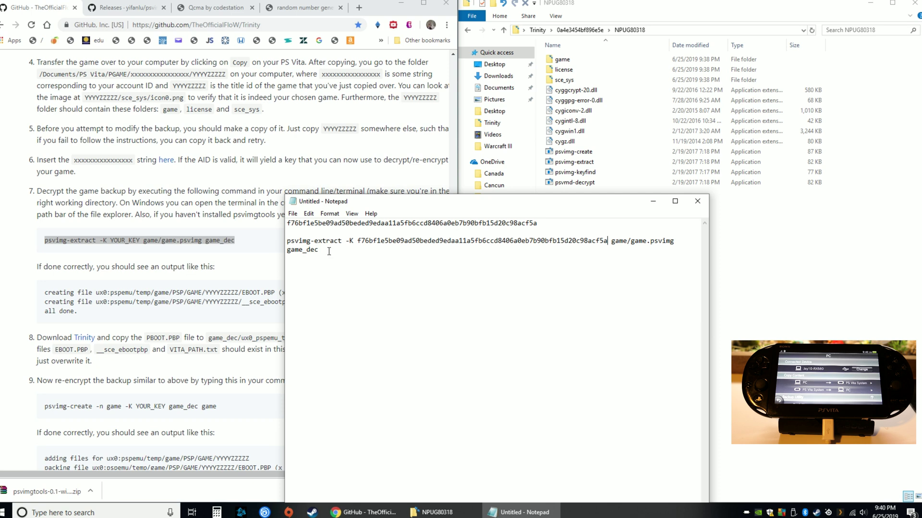
drag(329, 252, 275, 238)
right_click(304, 240)
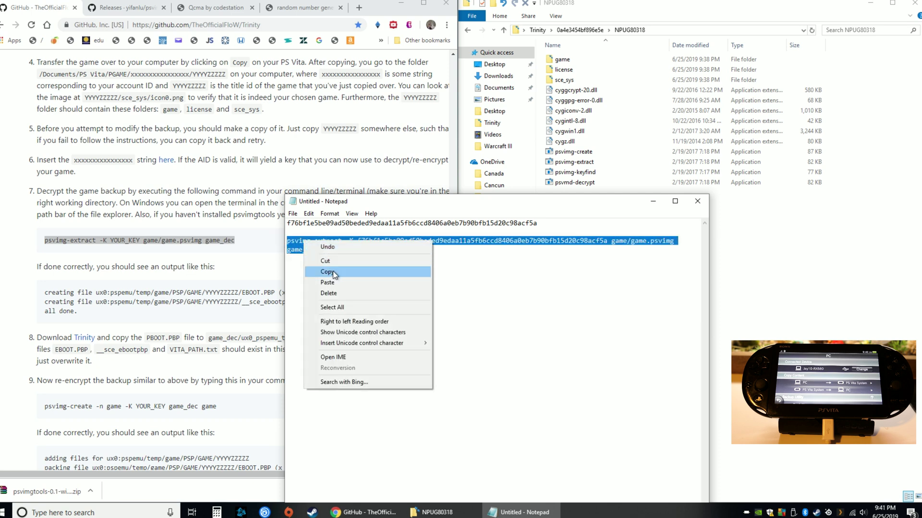
click(319, 271)
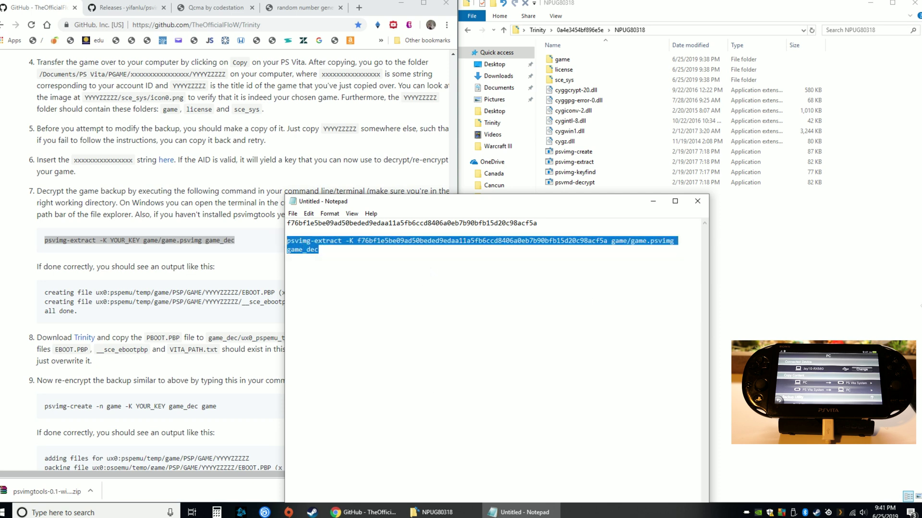
- Open a Command Prompt in the NPUG80318 folder by typing cmd in the address bar
click(611, 8)
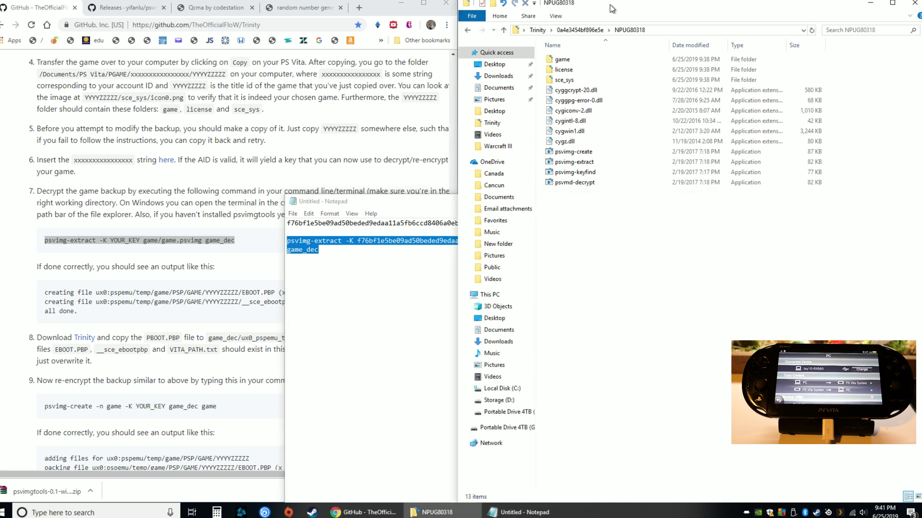
click(684, 32)
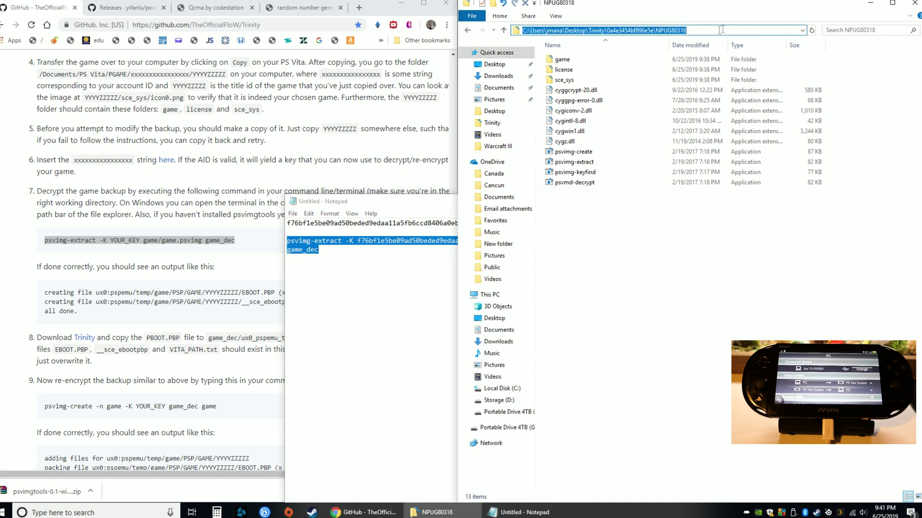
text(c)
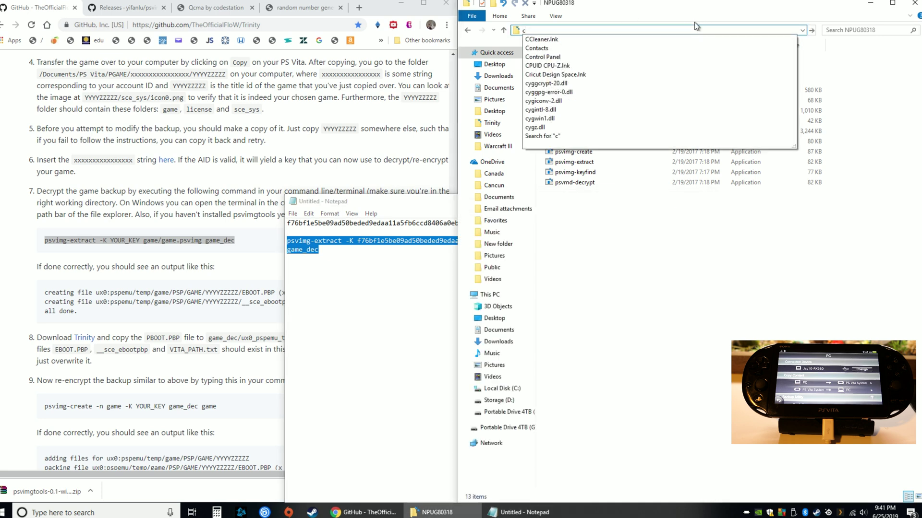
text(m)
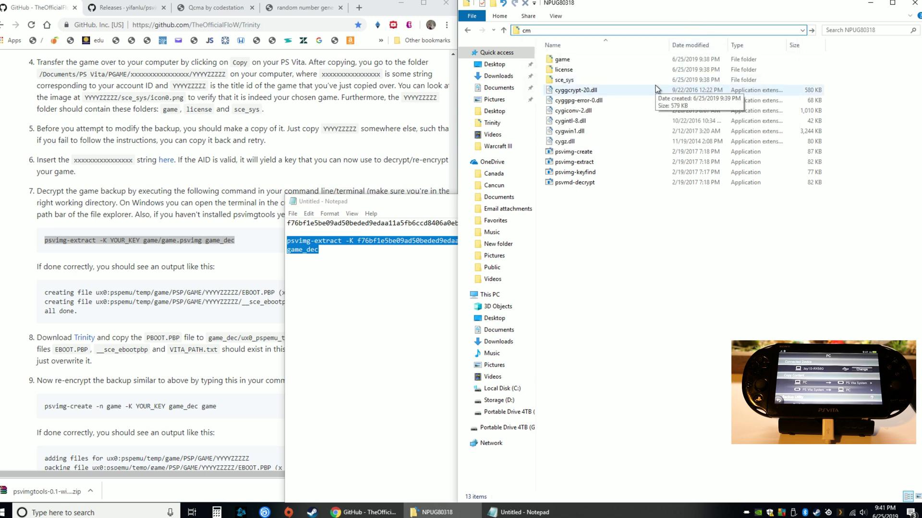
text(d)
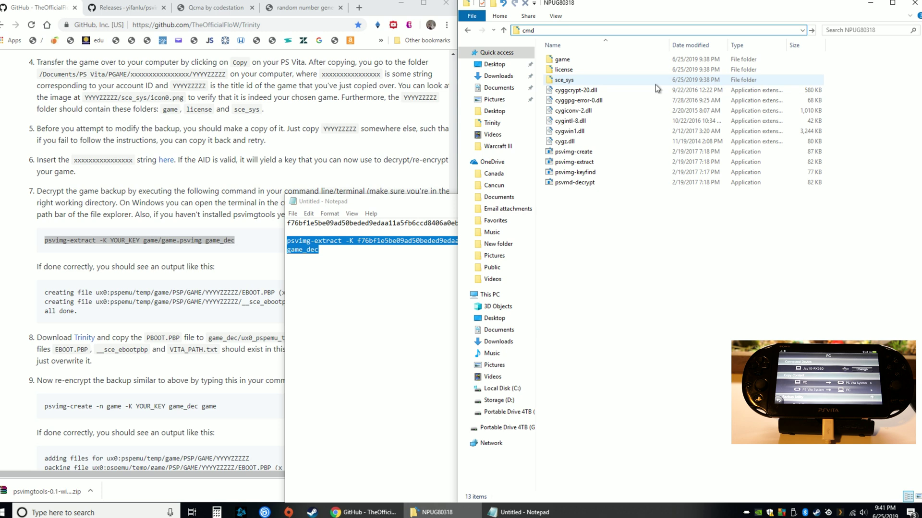
key(Return)
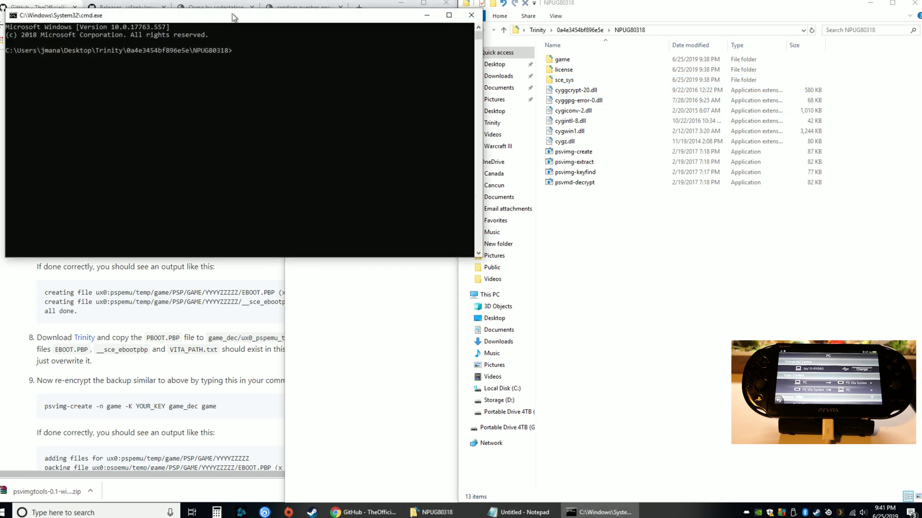
drag(234, 18, 542, 202)
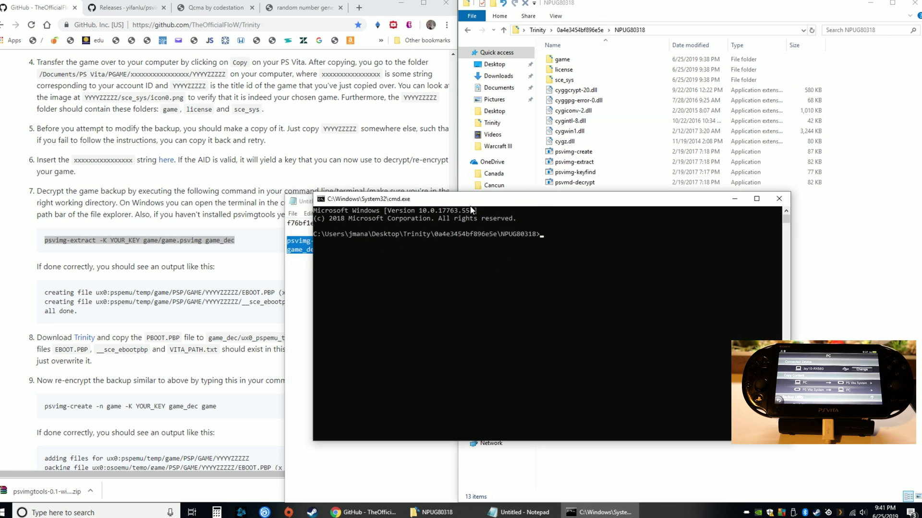
- Paste and run the psvimg-extract command, then check the new game_dec folder
key(ctrl+v)
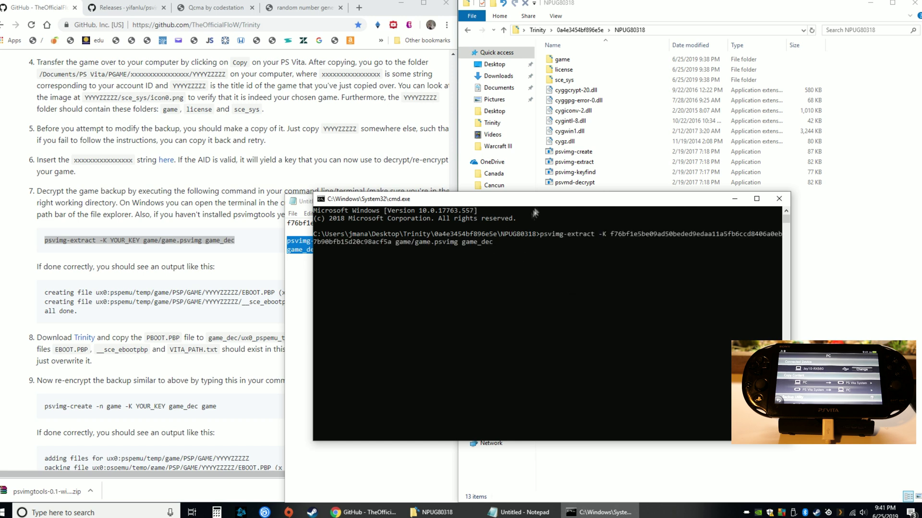
drag(537, 200, 412, 252)
key(Return)
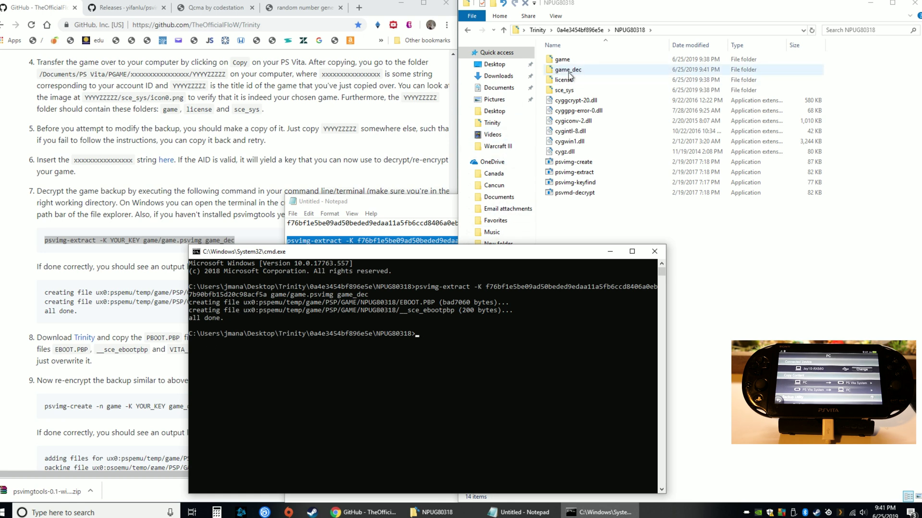
click(570, 73)
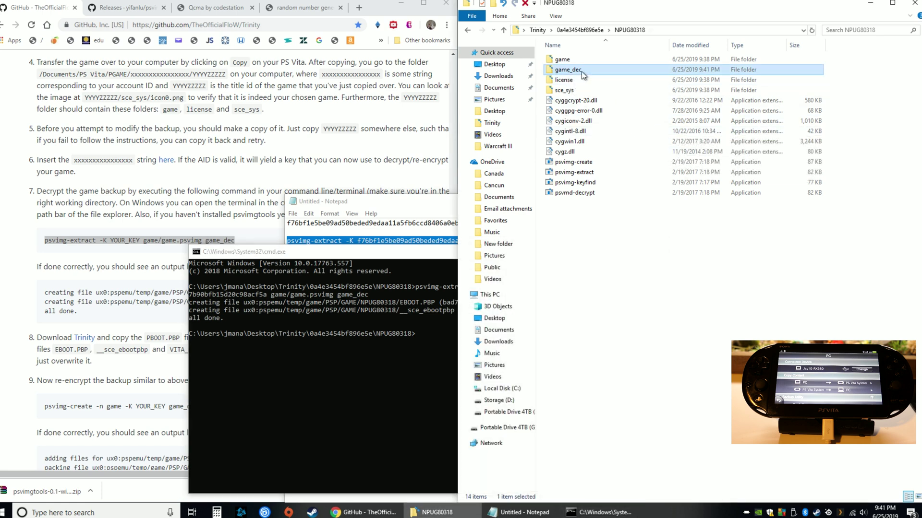
click(388, 414)
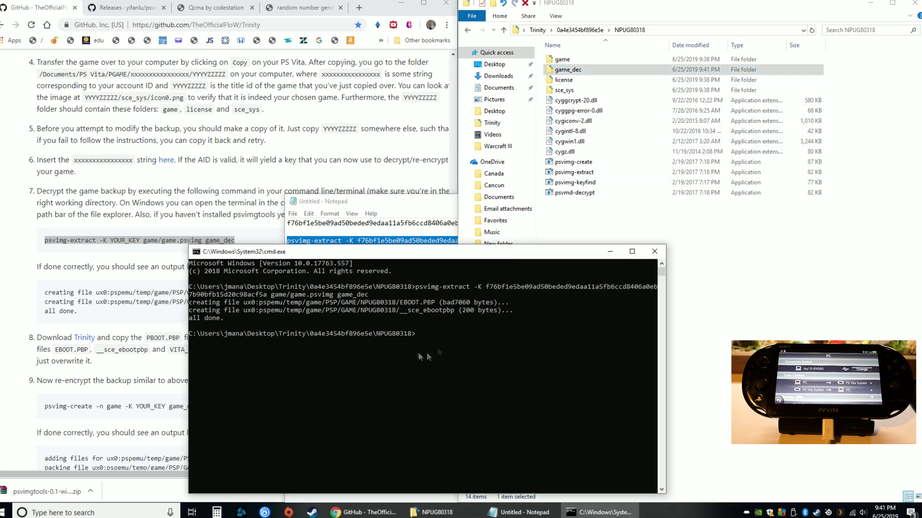
- Save Trinity's PBOOT.PBP from GitHub into Desktop\Trinity and show it in its folder
click(609, 251)
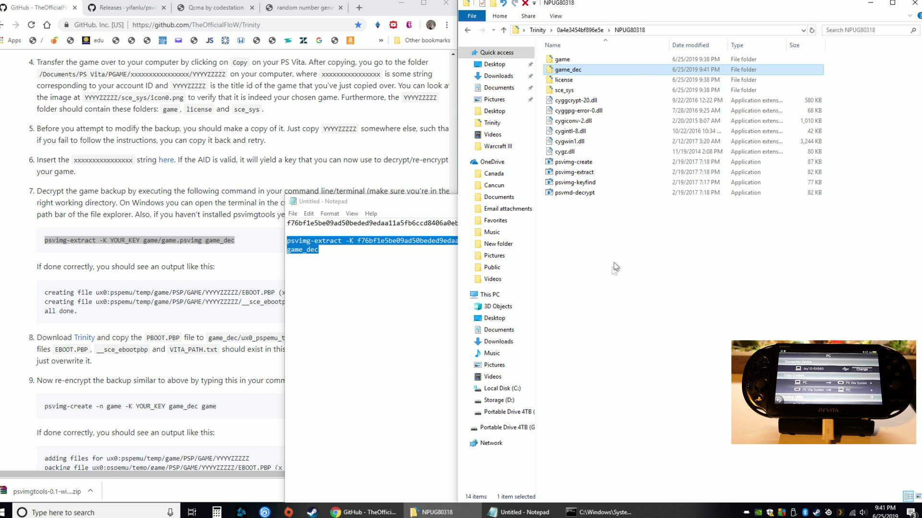
click(403, 339)
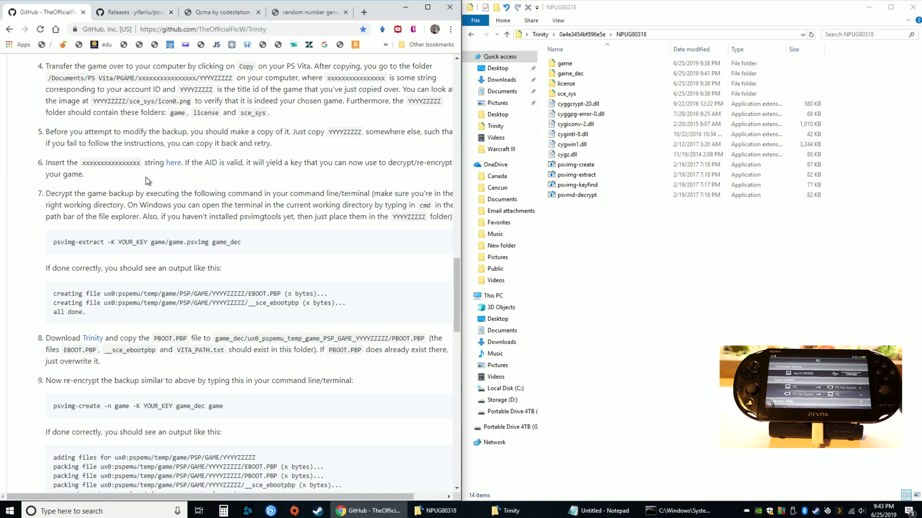
click(96, 340)
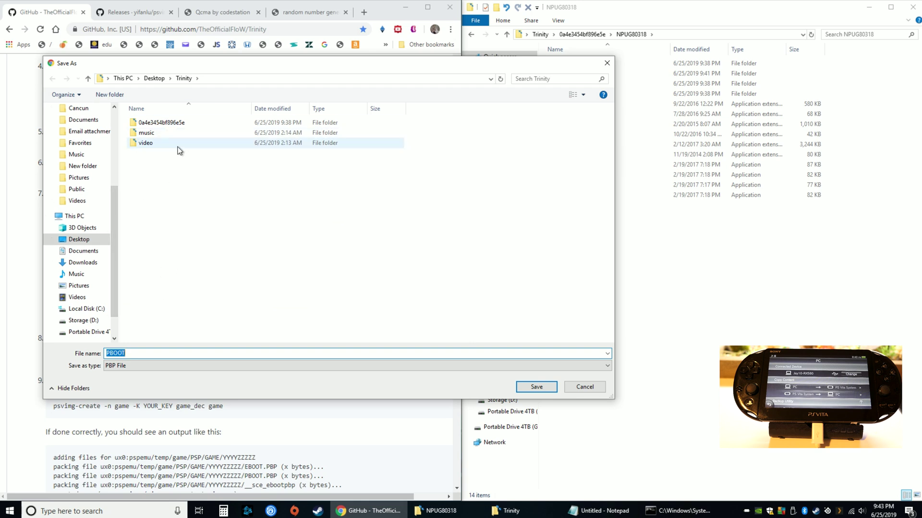
drag(264, 71, 244, 377)
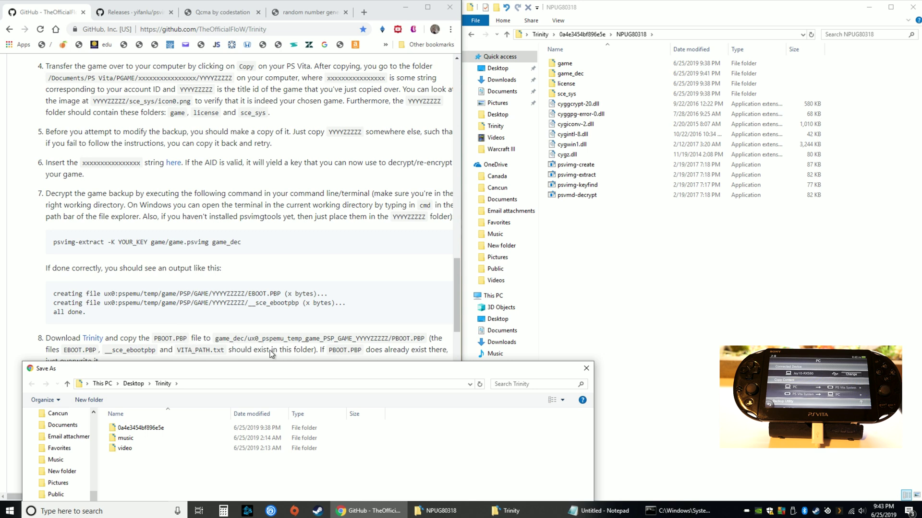
drag(311, 368, 365, 111)
click(569, 436)
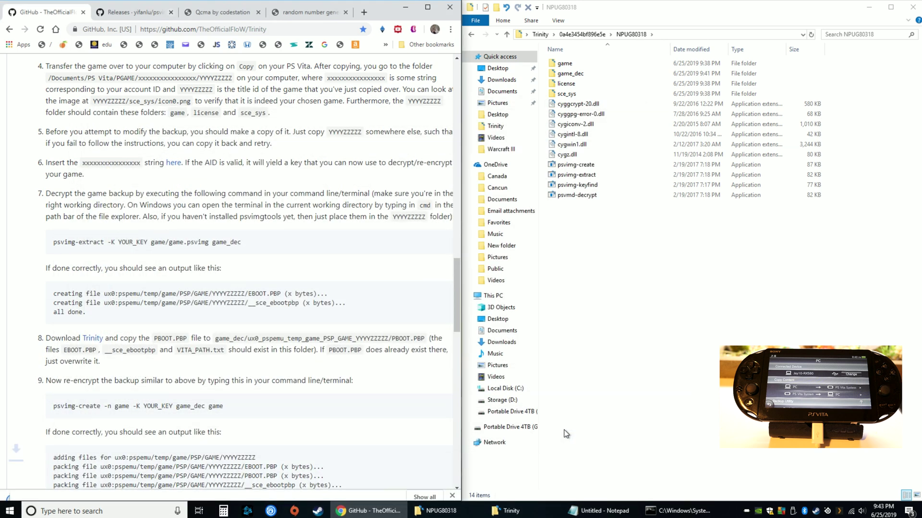
click(101, 488)
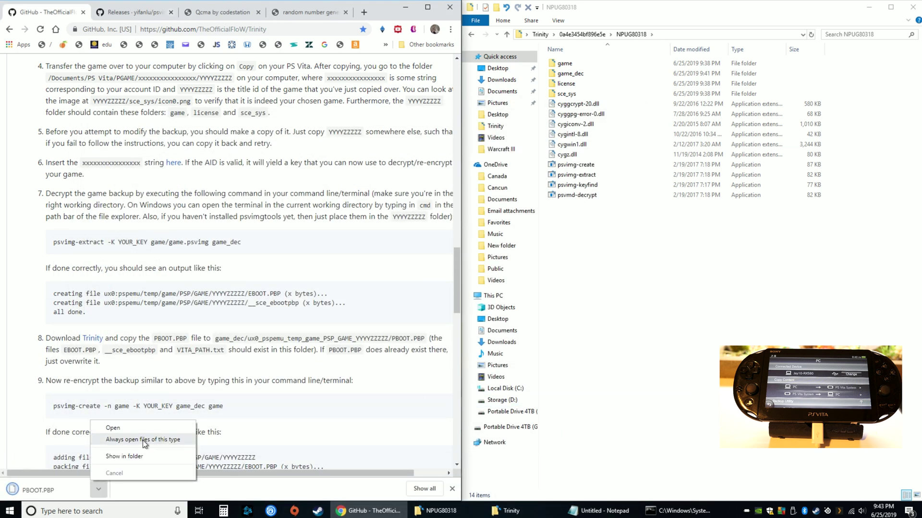
click(124, 456)
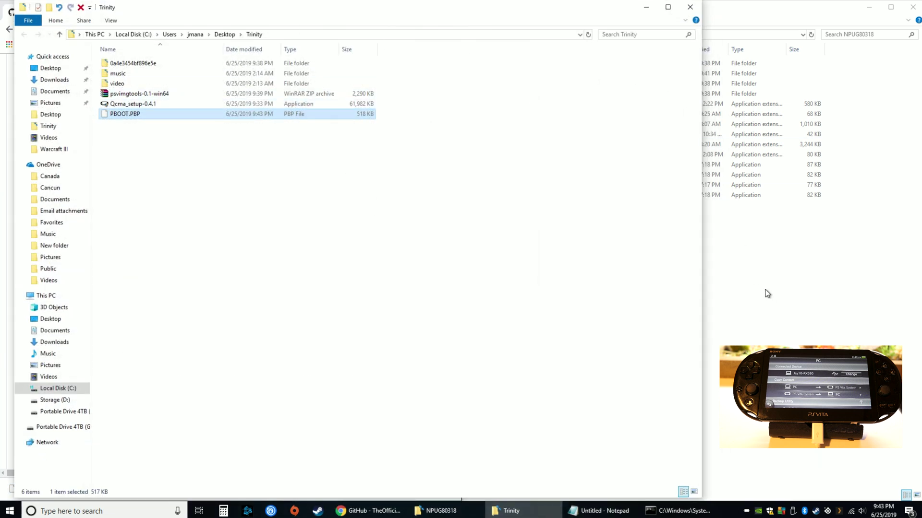
drag(481, 16, 739, 372)
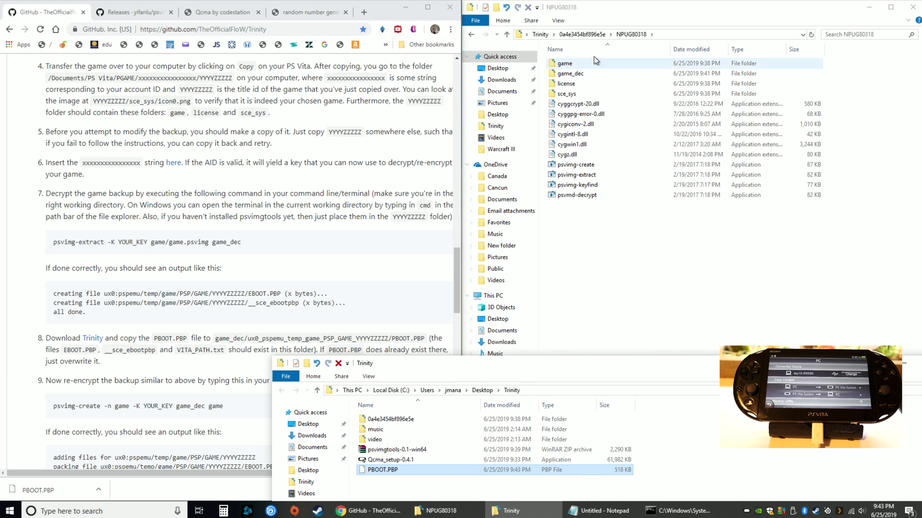
- Move PBOOT.PBP from Trinity into game_dec\ux0_pspemu_temp_game_PSP_GAME_NPUG80318 and close the Trinity window
double_click(570, 74)
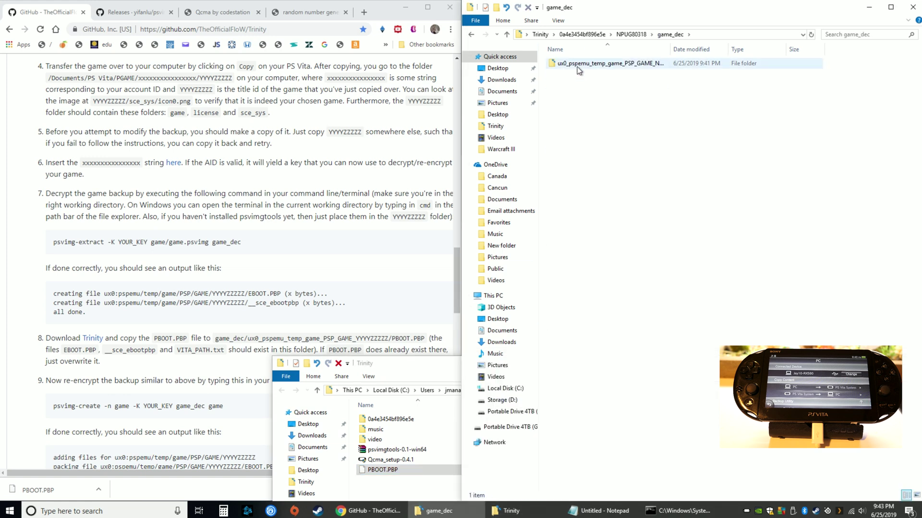
double_click(580, 66)
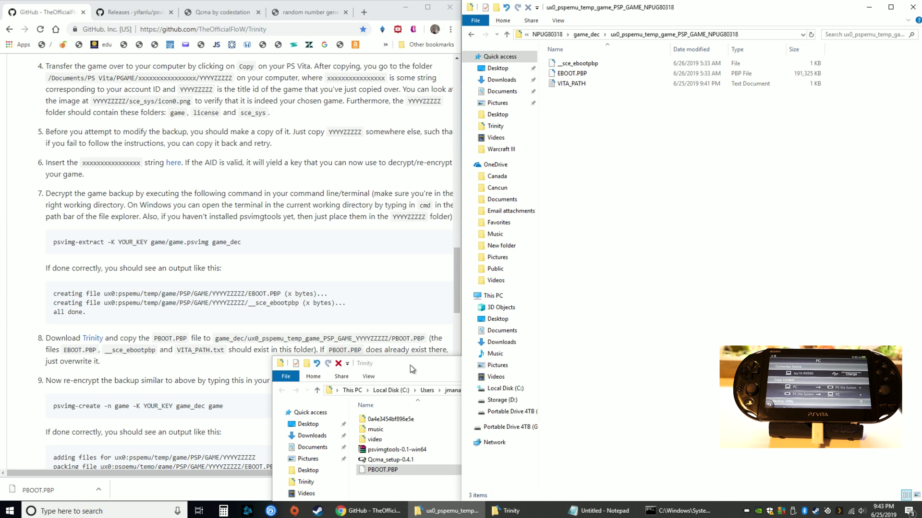
drag(411, 365, 497, 155)
drag(488, 265, 618, 108)
click(460, 262)
drag(461, 262, 623, 121)
click(434, 297)
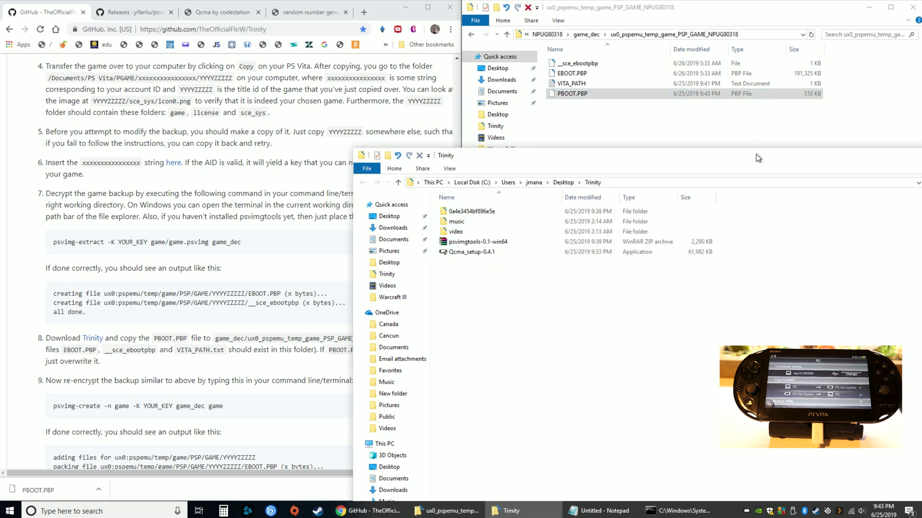
drag(757, 157, 361, 447)
click(468, 445)
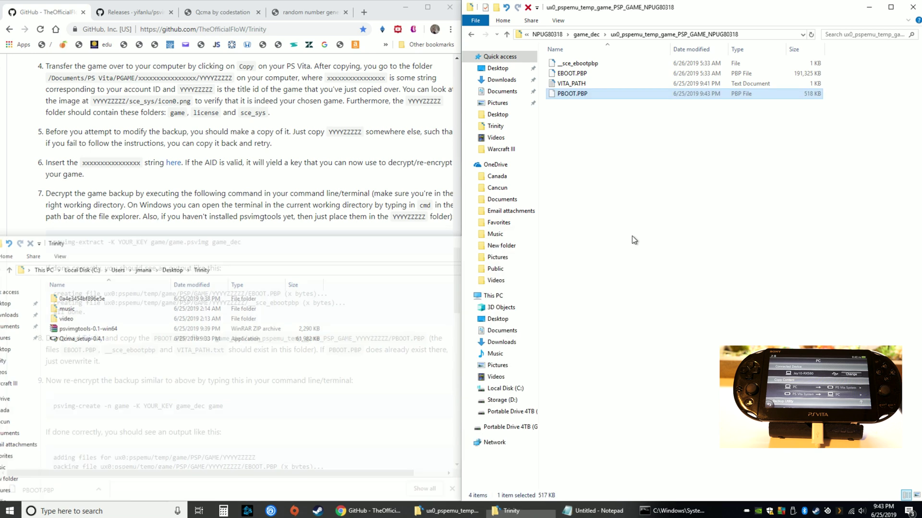
click(134, 385)
- Copy the psvimg-create command from the guide and paste it below game_dec in the notes
scroll(162, 279, down, 2)
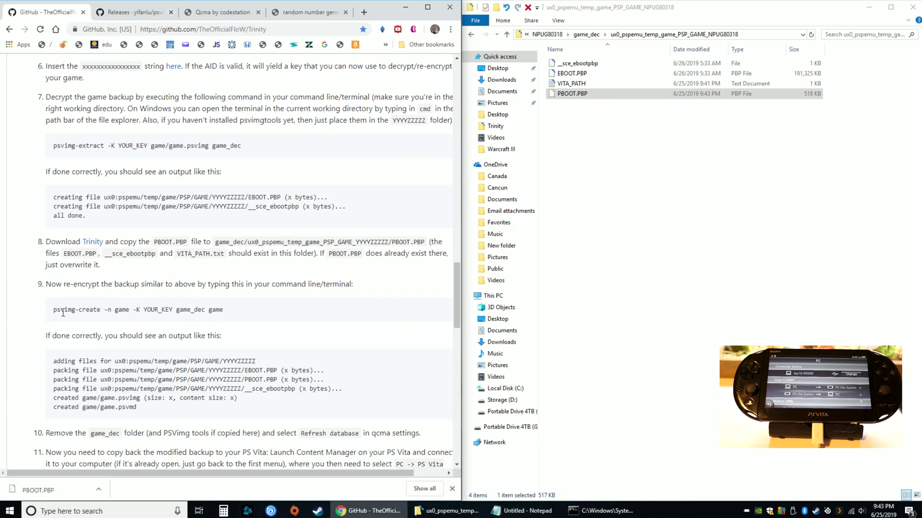
drag(54, 312, 213, 313)
right_click(213, 311)
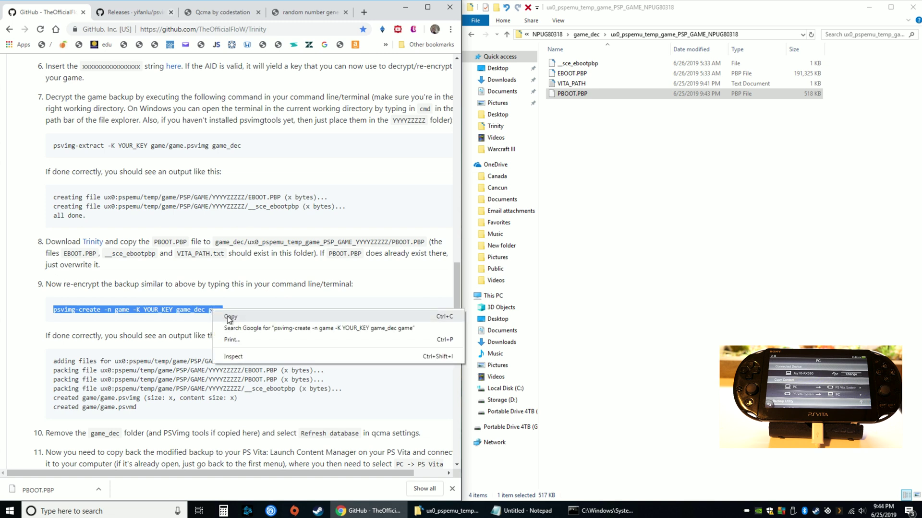
click(229, 316)
click(524, 511)
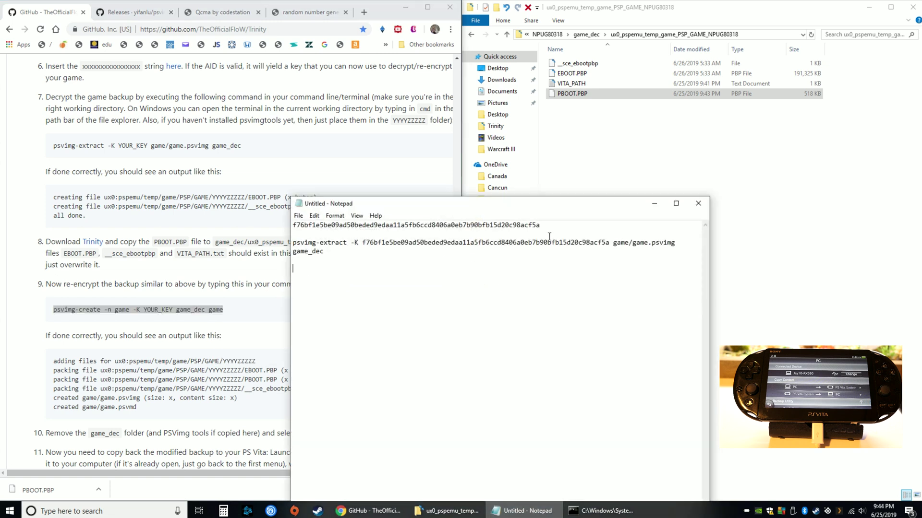
right_click(319, 275)
click(354, 316)
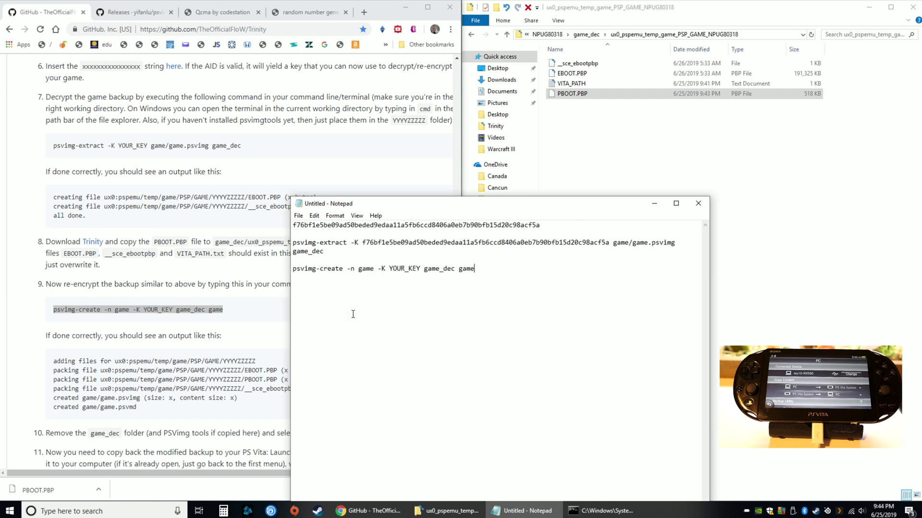
- Replace YOUR_KEY in the psvimg-create line with the copied decryption key
double_click(355, 226)
right_click(355, 225)
click(381, 258)
drag(389, 269, 421, 271)
right_click(417, 272)
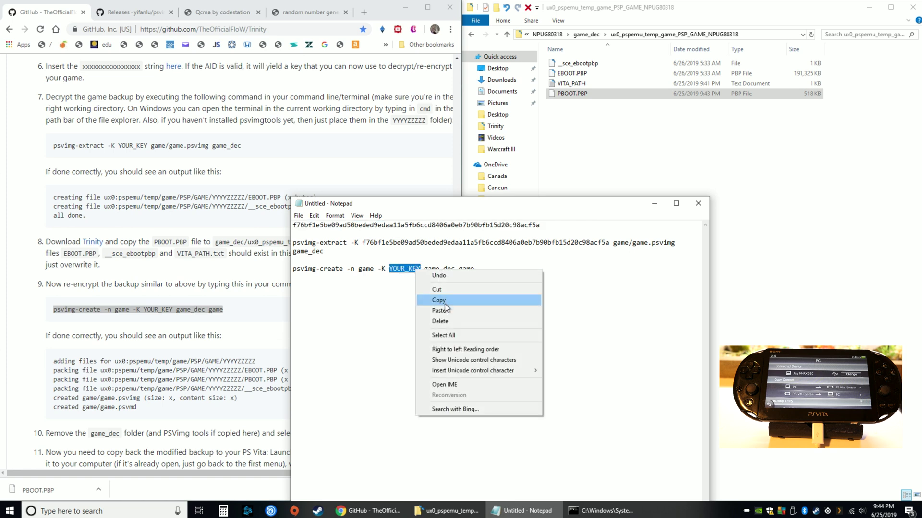
click(442, 310)
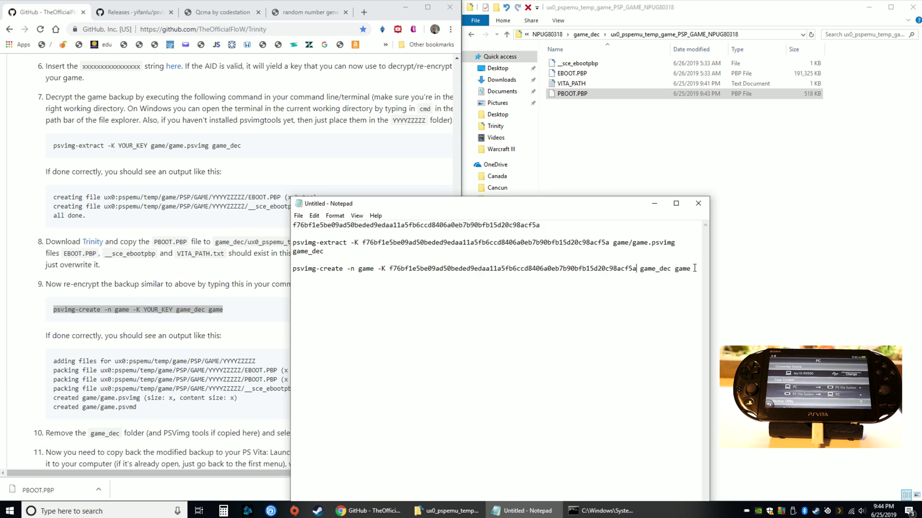
- Copy the completed psvimg-create command line for Command Prompt
drag(695, 268, 434, 260)
right_click(297, 271)
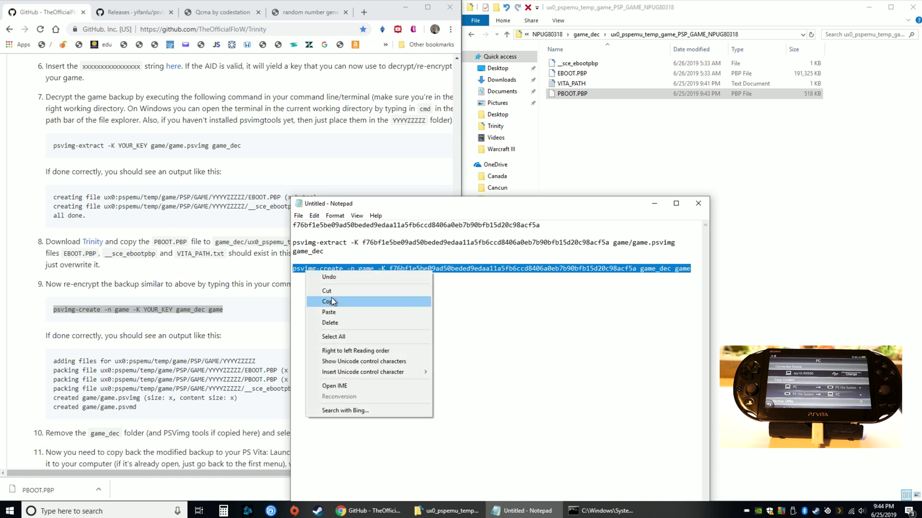
click(321, 303)
click(590, 515)
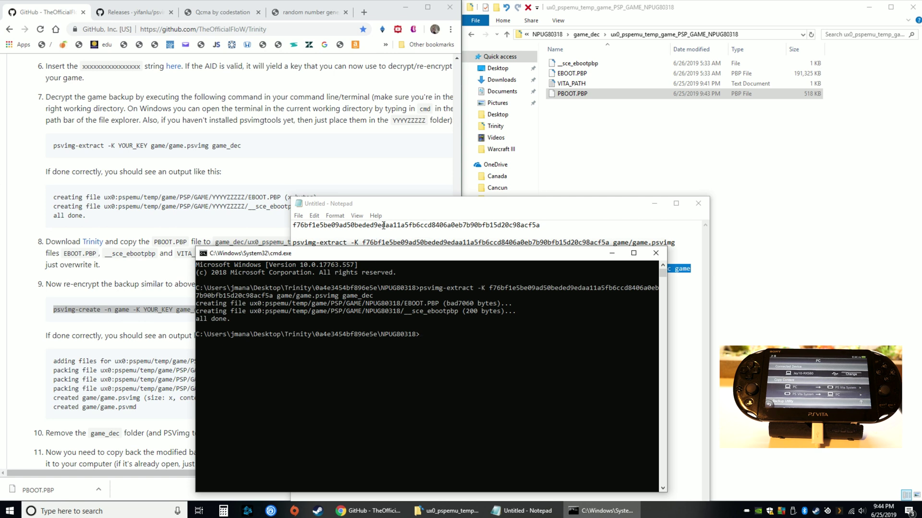
- Run the psvimg-create command to repack game_dec into new game.psvimg and game.psvmd files
key(ctrl+v)
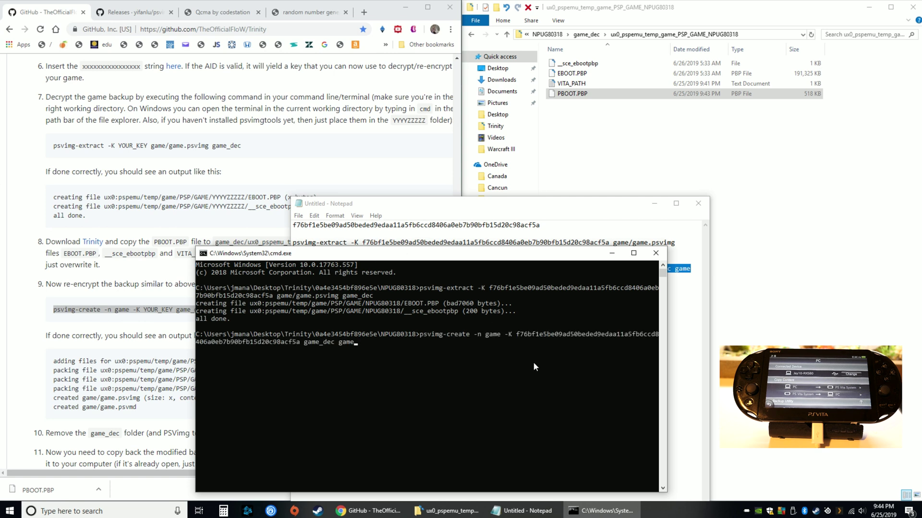
key(Return)
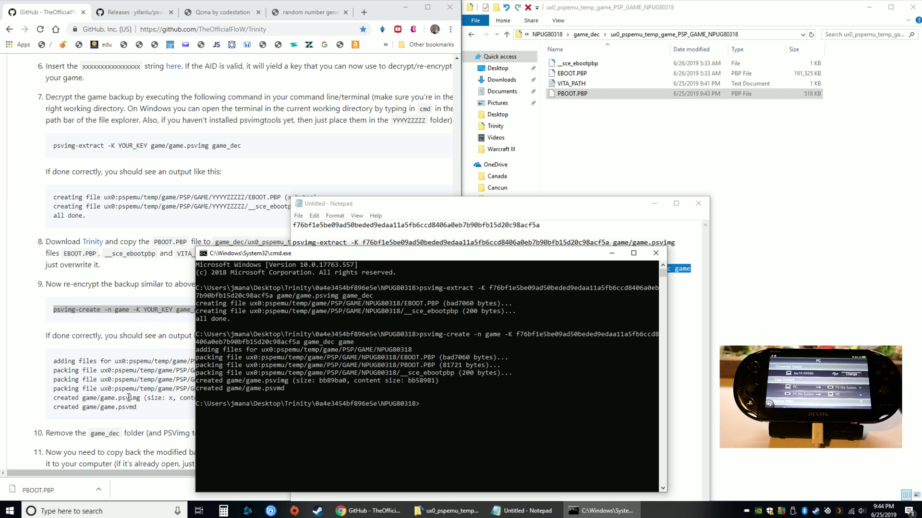
click(163, 399)
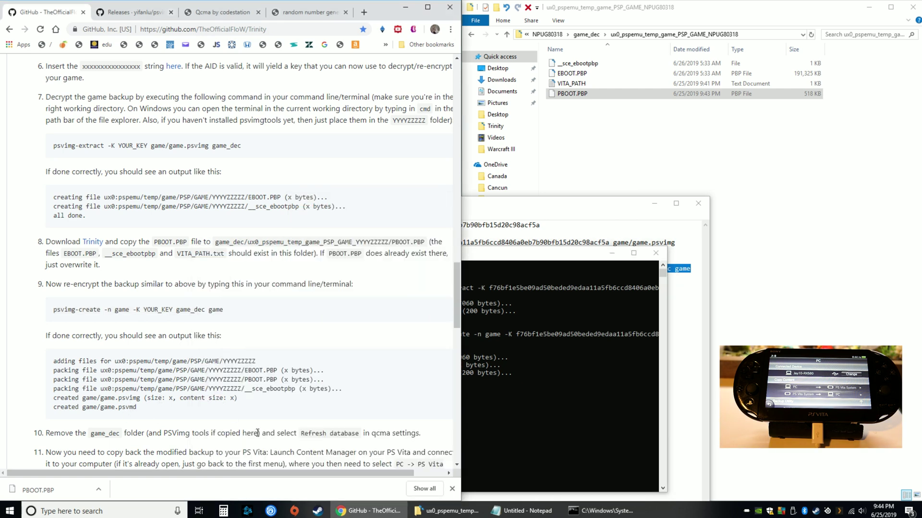
- Navigate back from game_dec to the NPUG80318 backup folder
click(705, 191)
key(alt+Left)
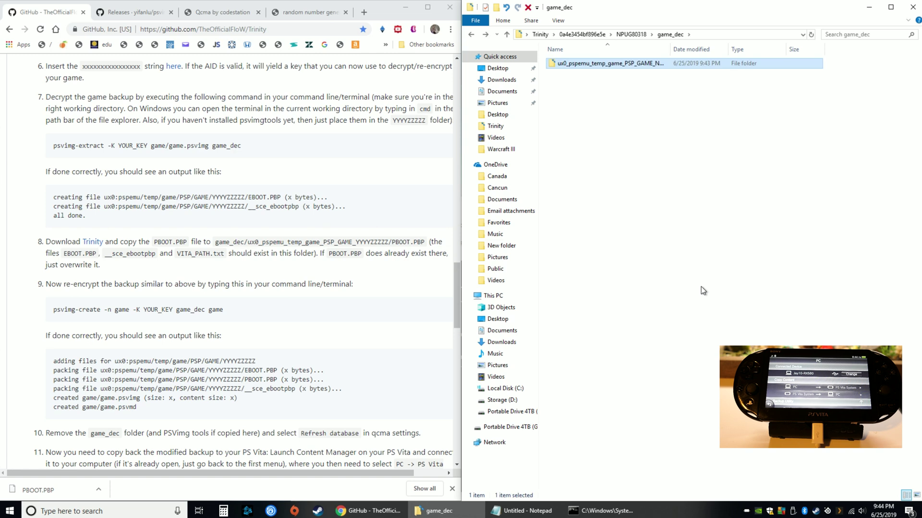
key(alt+Left)
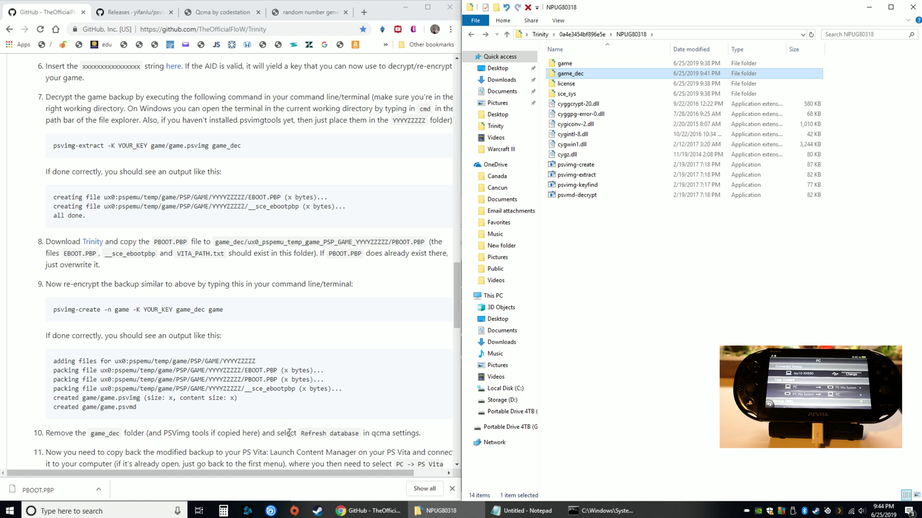
click(416, 433)
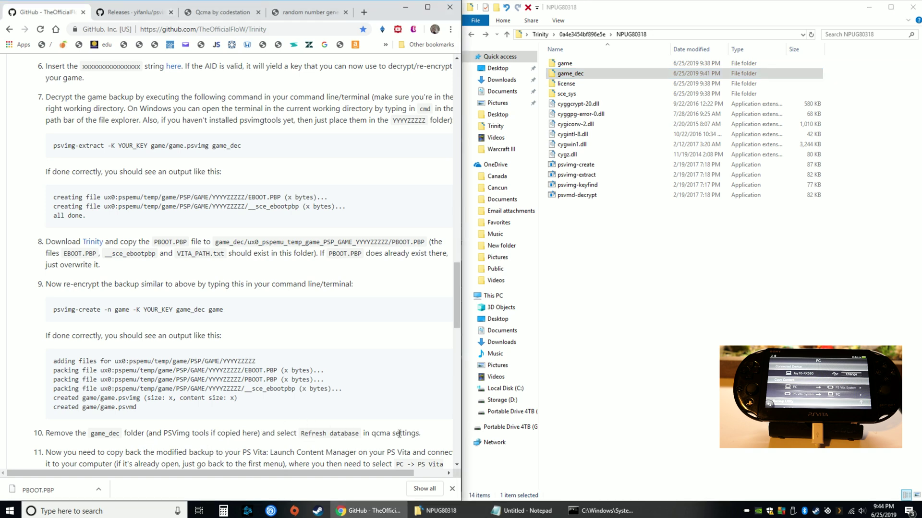
click(571, 281)
- Delete the ten psvimgtools files and the game_dec folder, then go up to Trinity
drag(582, 262, 590, 107)
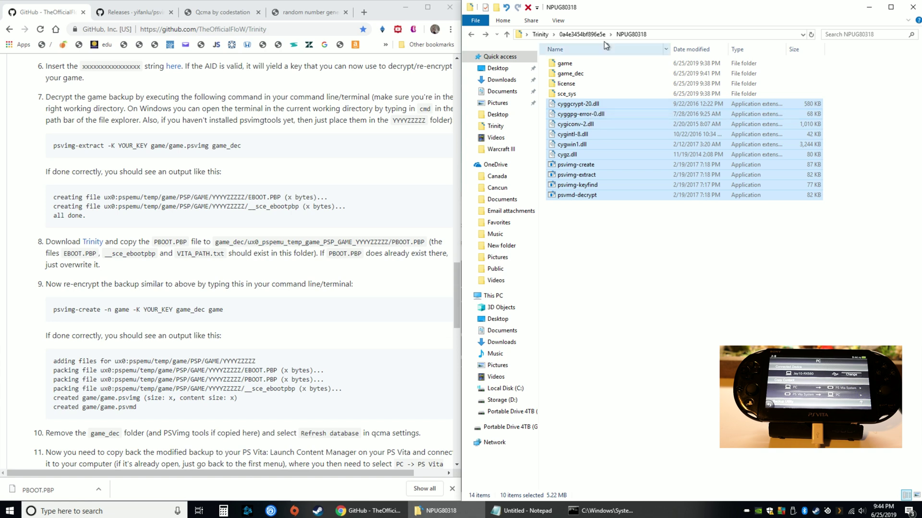
key(Delete)
click(583, 76)
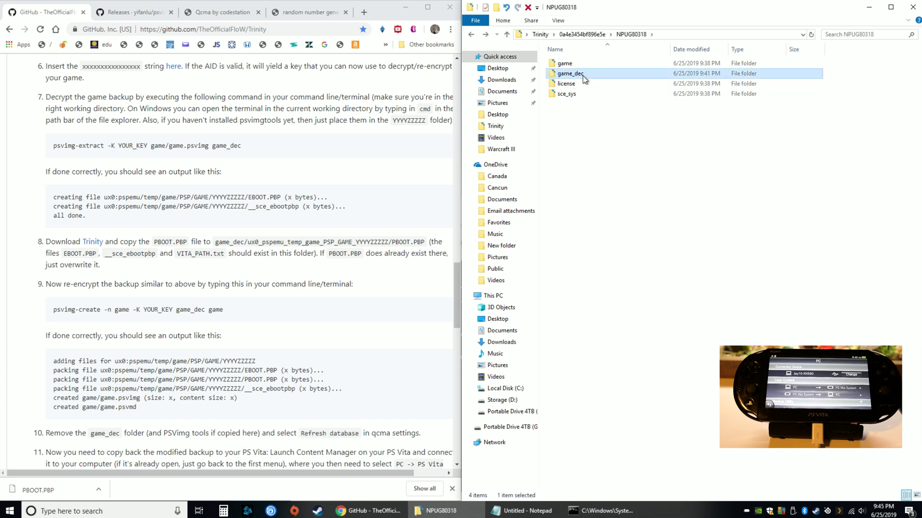
click(527, 8)
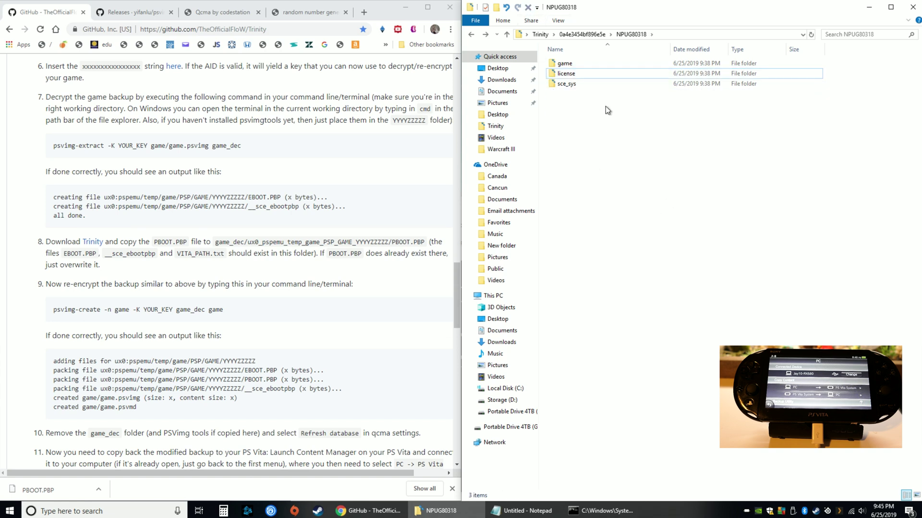
click(585, 35)
click(540, 34)
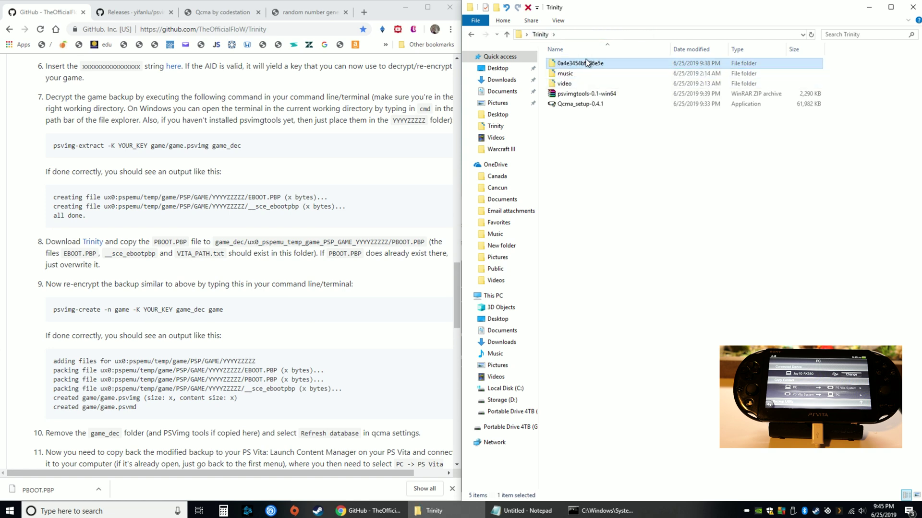
- Open This PC in a left-snapped window at Documents\PS Vita\PGAME
click(408, 9)
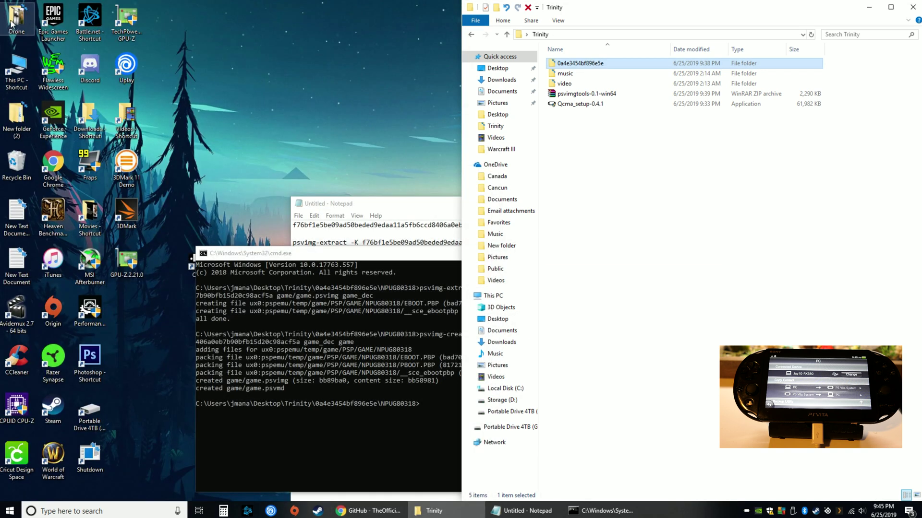
double_click(17, 70)
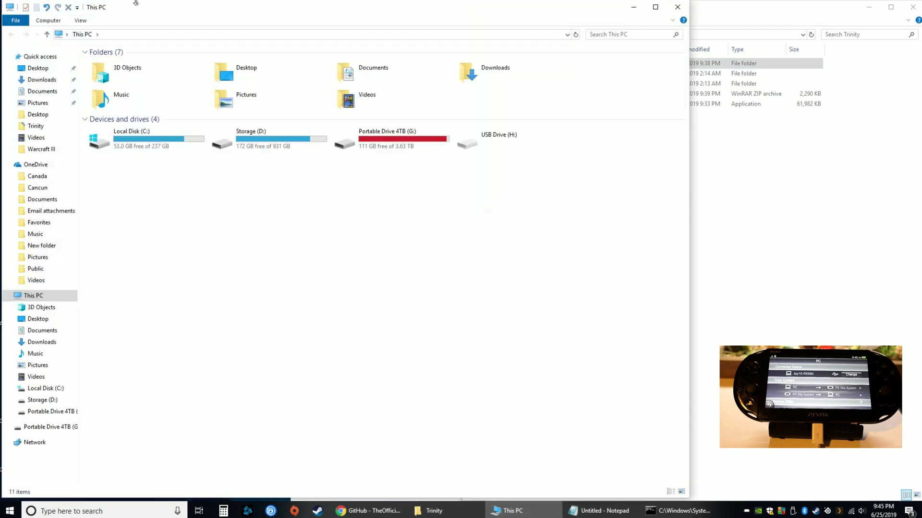
key(super+Left)
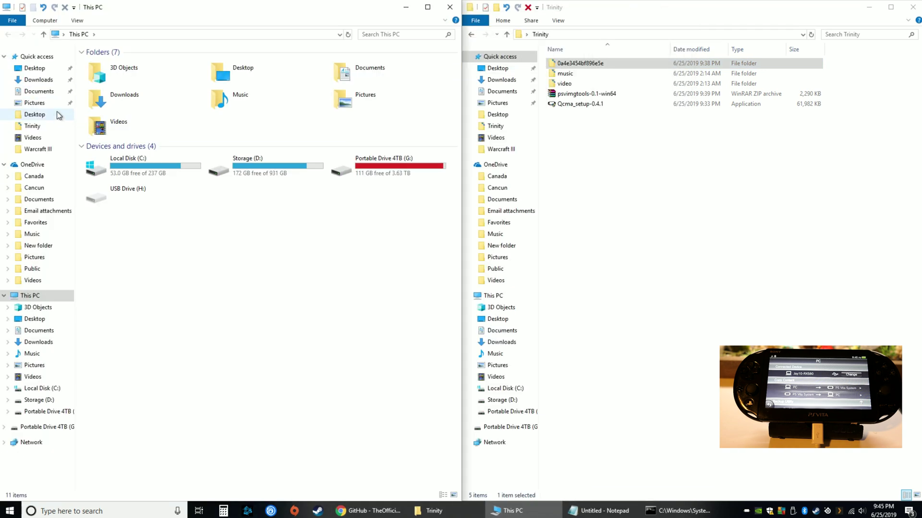
click(41, 91)
double_click(132, 286)
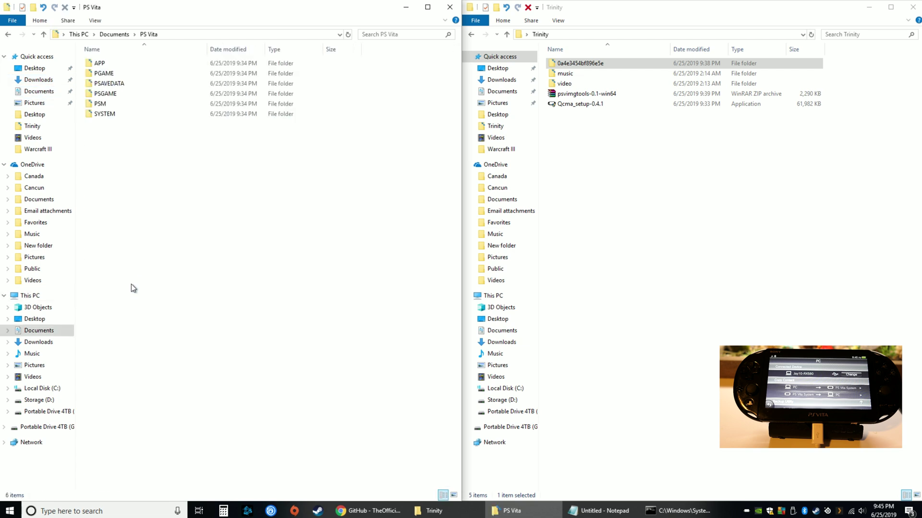
double_click(130, 73)
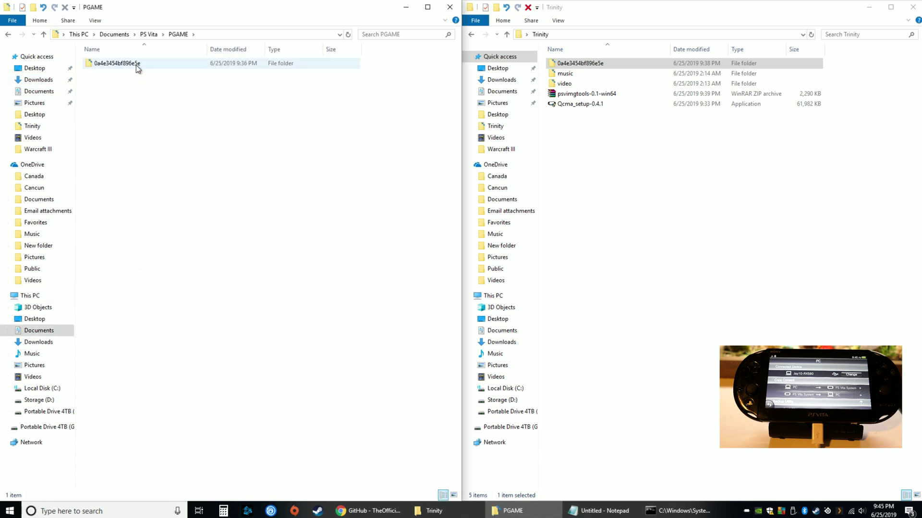
- Copy the 0a4e3454bf896e5e folder from Trinity into PGAME, replacing the existing files
click(603, 63)
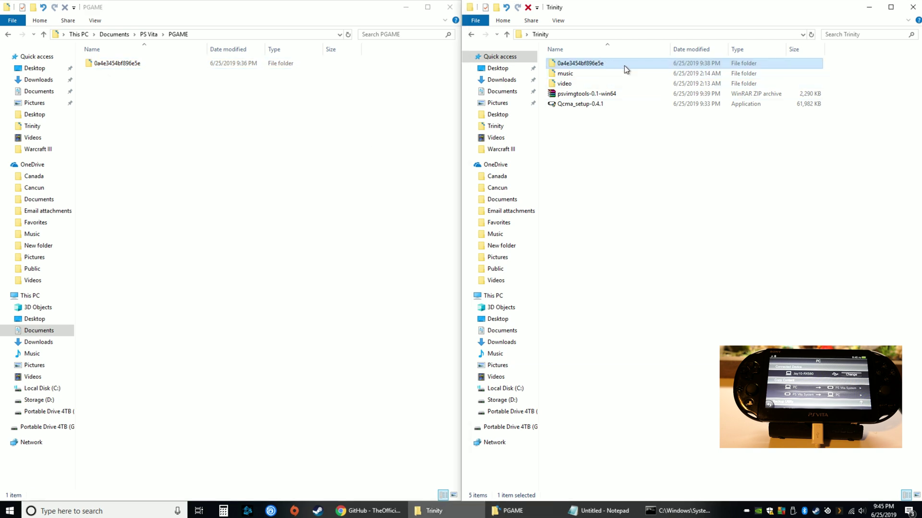
drag(624, 68, 235, 170)
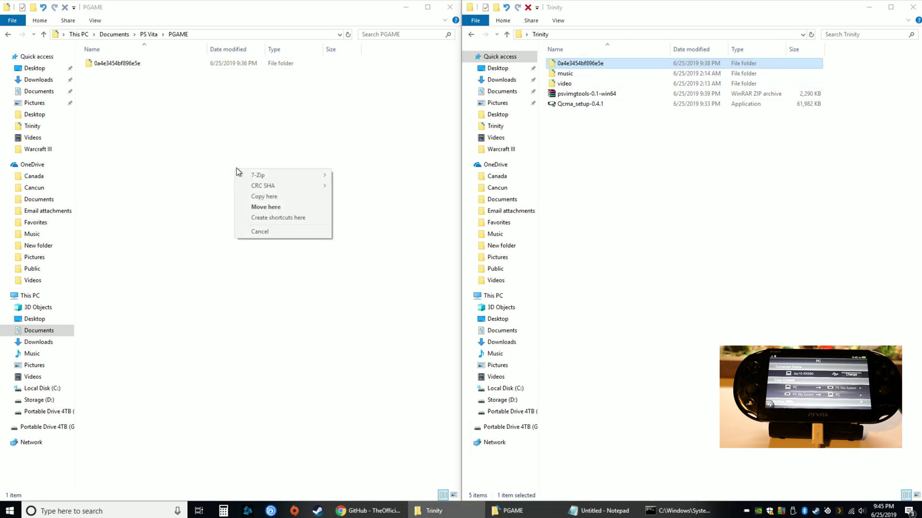
click(278, 197)
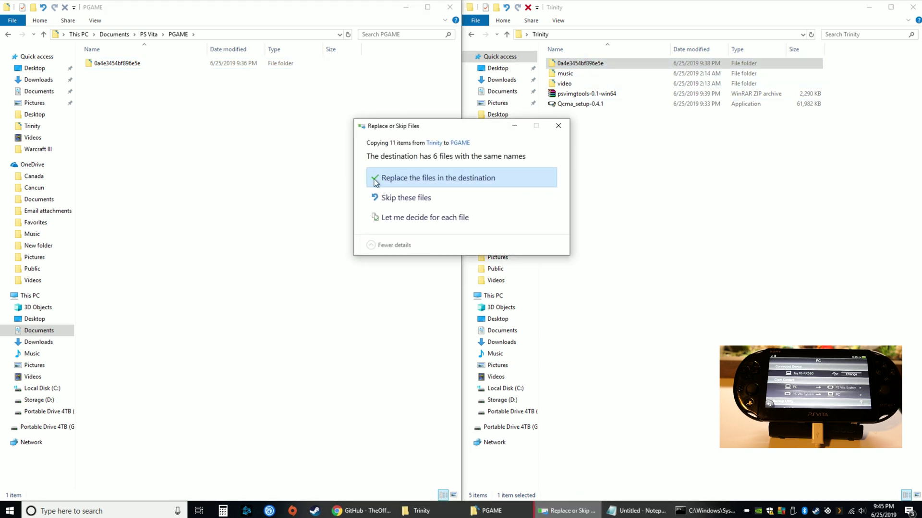
click(382, 179)
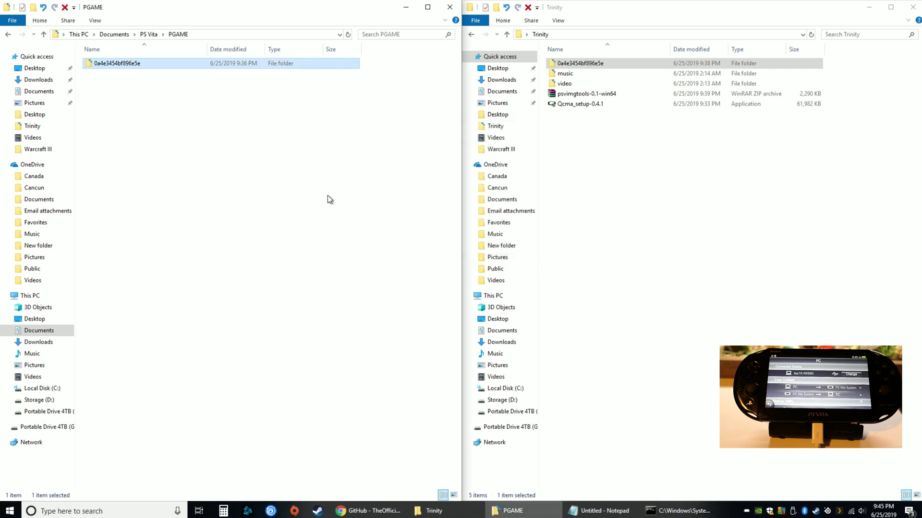
click(311, 209)
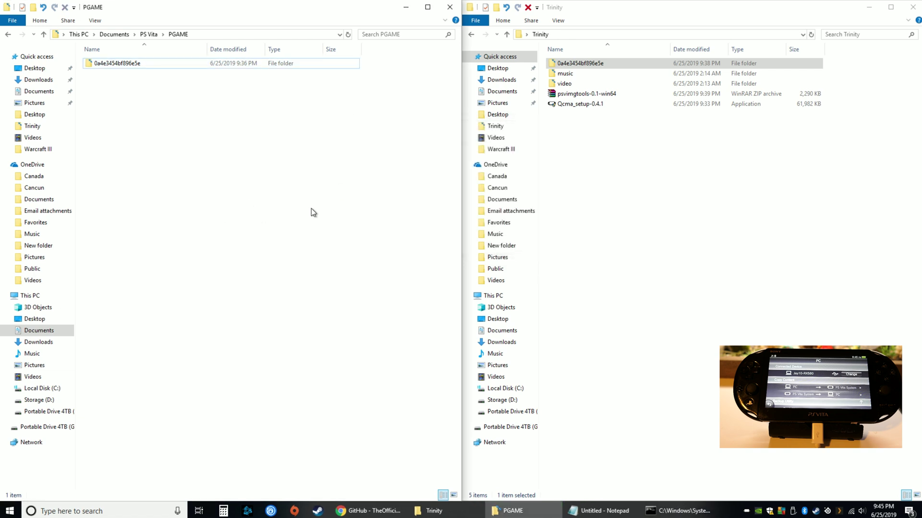
- Refresh the Qcma database and dismiss its update notification
right_click(746, 511)
click(772, 454)
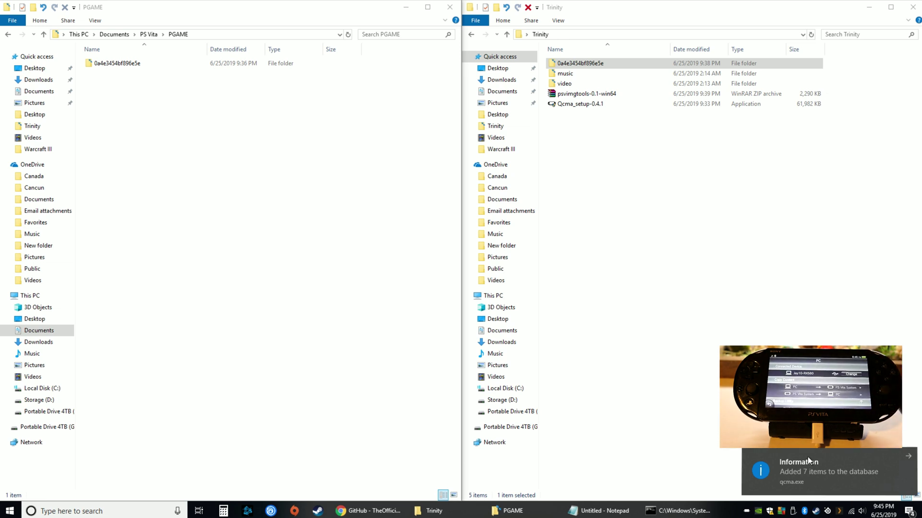
click(808, 459)
- Minimize PGAME and scroll the Trinity guide to step 11's copy-back instruction
click(627, 180)
click(265, 163)
click(406, 9)
click(369, 511)
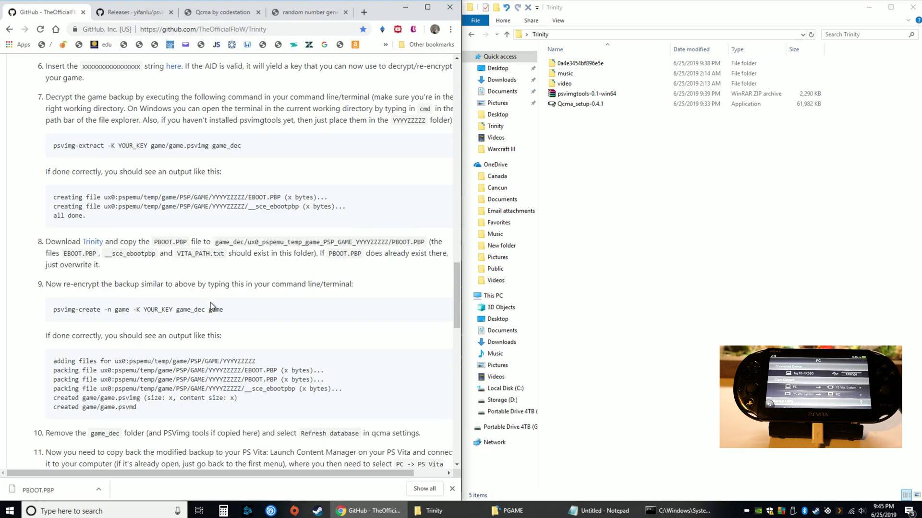
scroll(182, 267, down, 5)
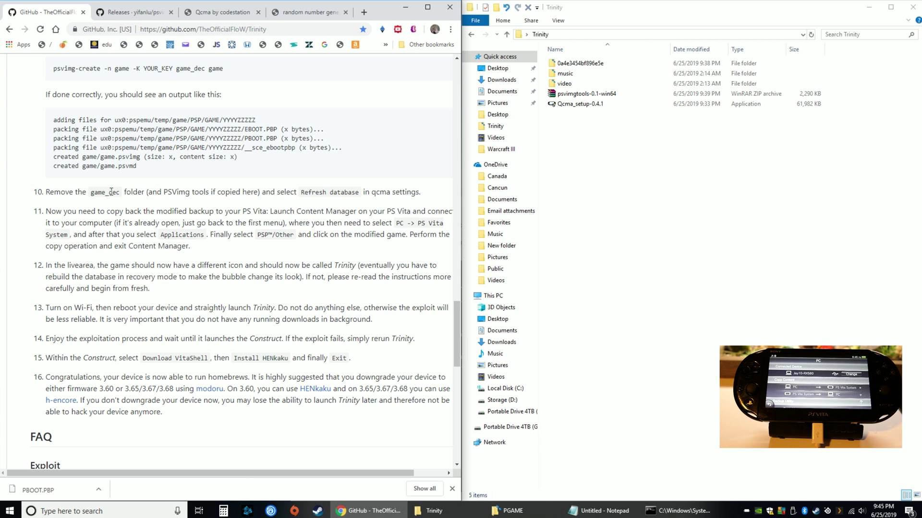
drag(109, 211, 216, 214)
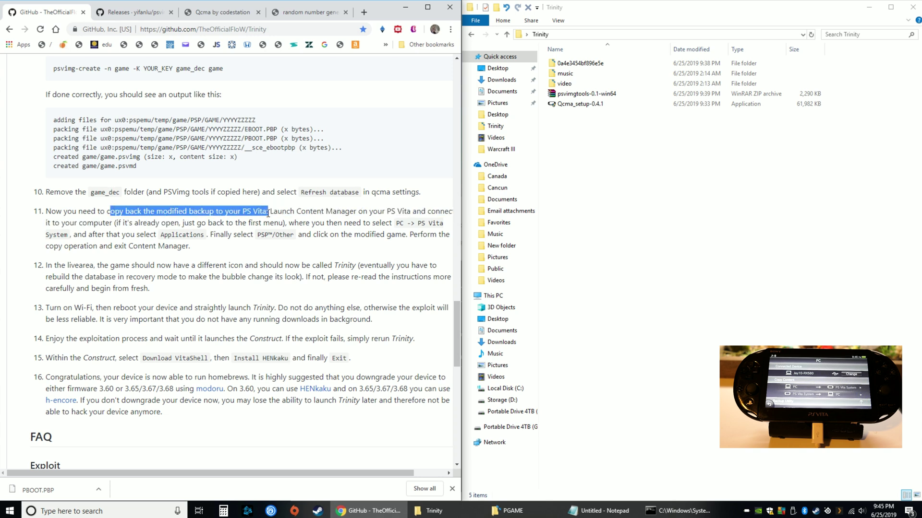
click(268, 213)
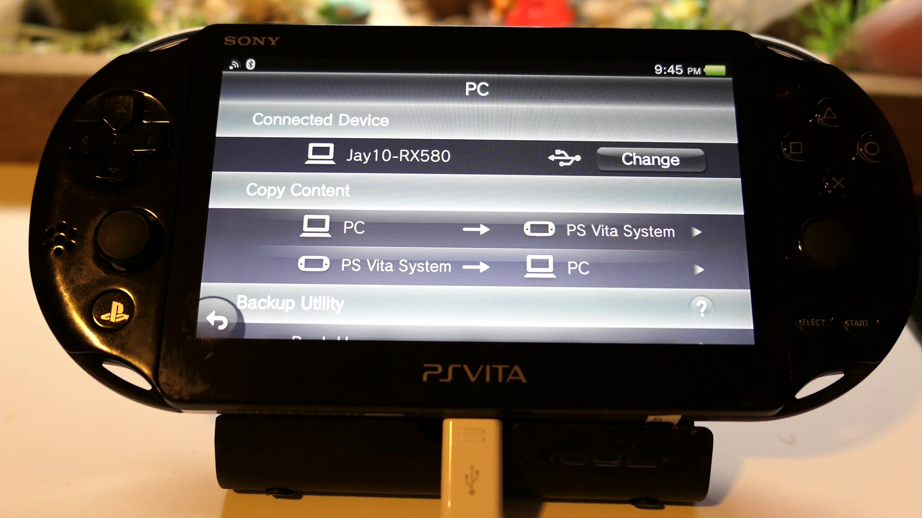
- Copy LocoRoco from PC to the Vita via Applications > PSP™/Other and confirm
click(691, 229)
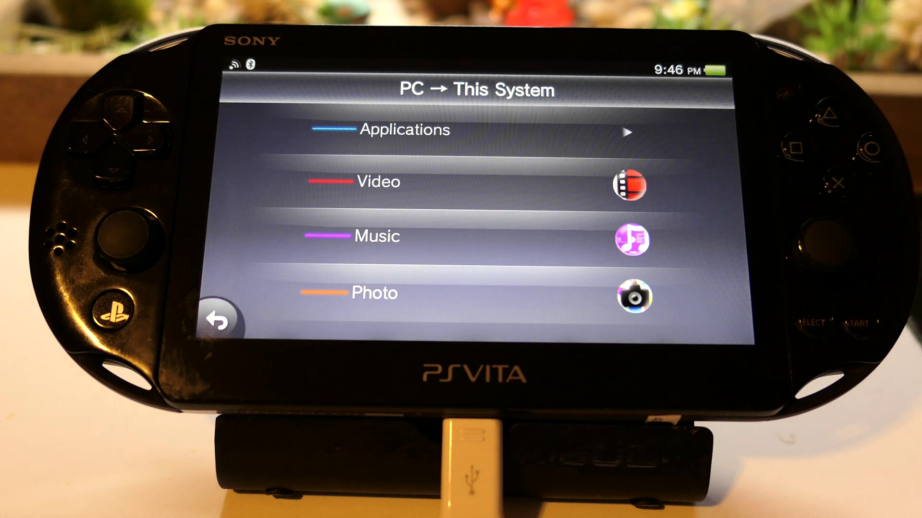
click(610, 129)
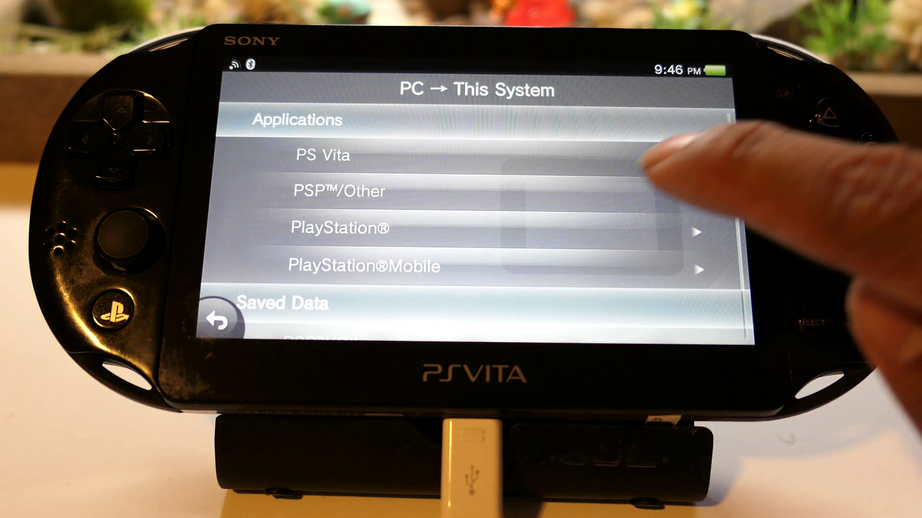
click(672, 192)
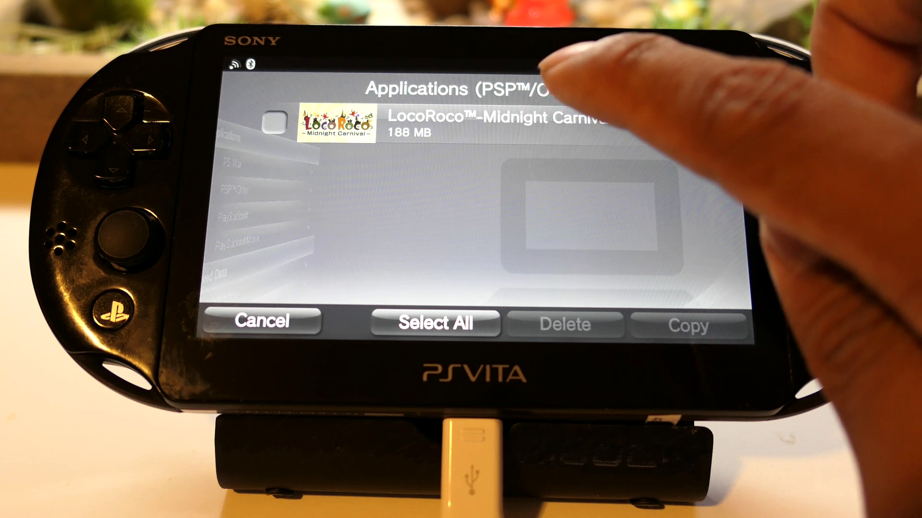
key(Return)
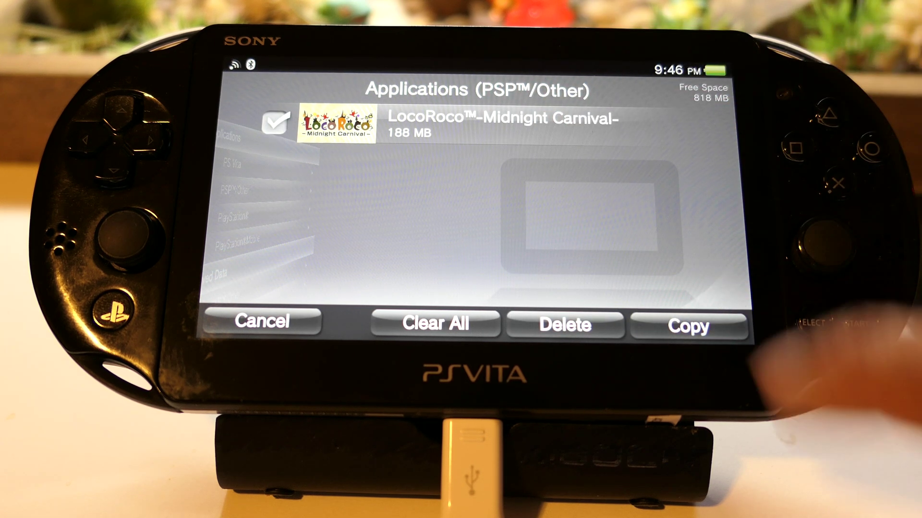
click(689, 327)
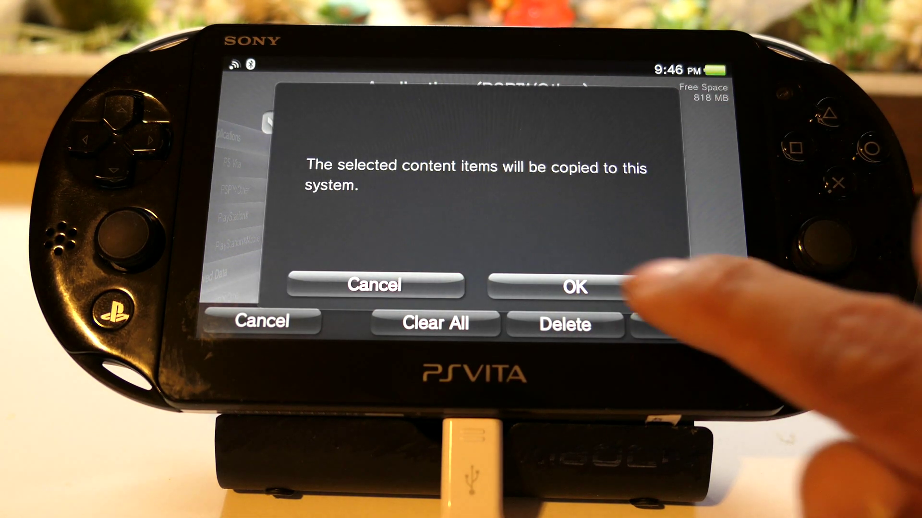
click(576, 286)
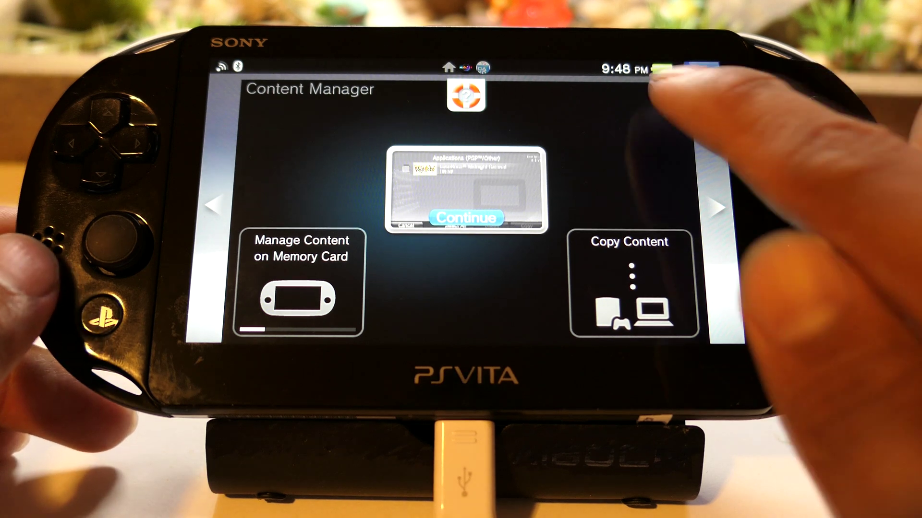
- Close Content Manager, go to Trinity's home page and dismiss the hint over its warning
drag(706, 81, 816, 216)
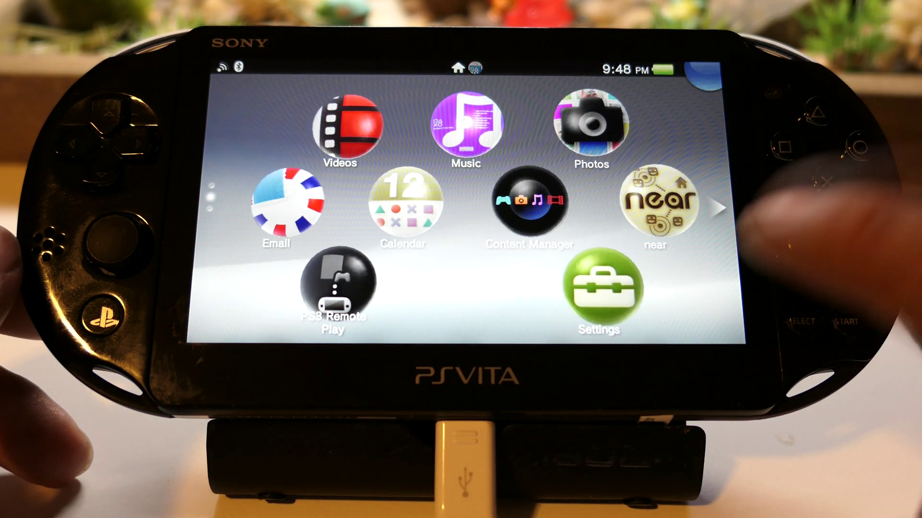
drag(691, 288, 691, 173)
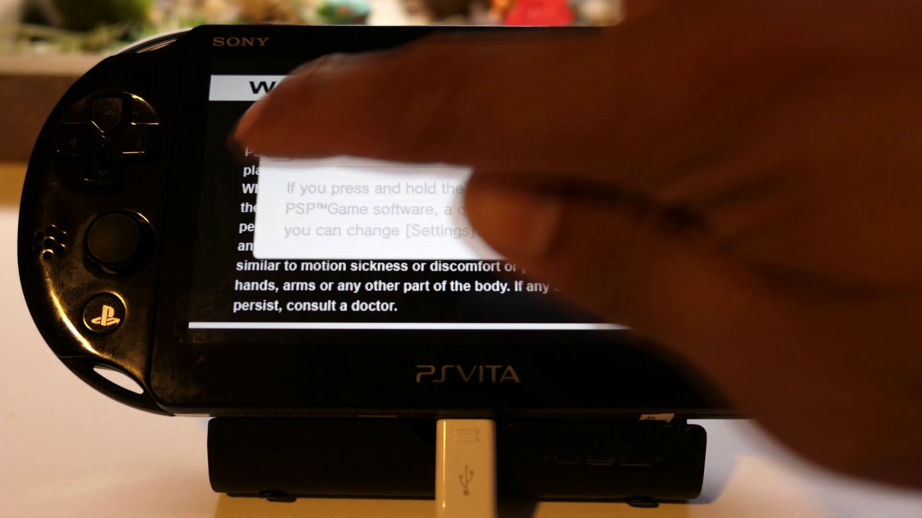
click(374, 206)
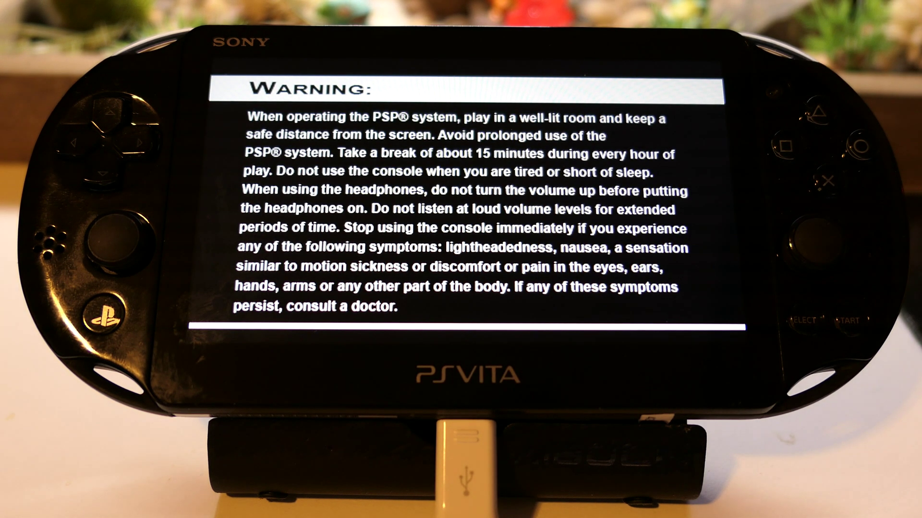
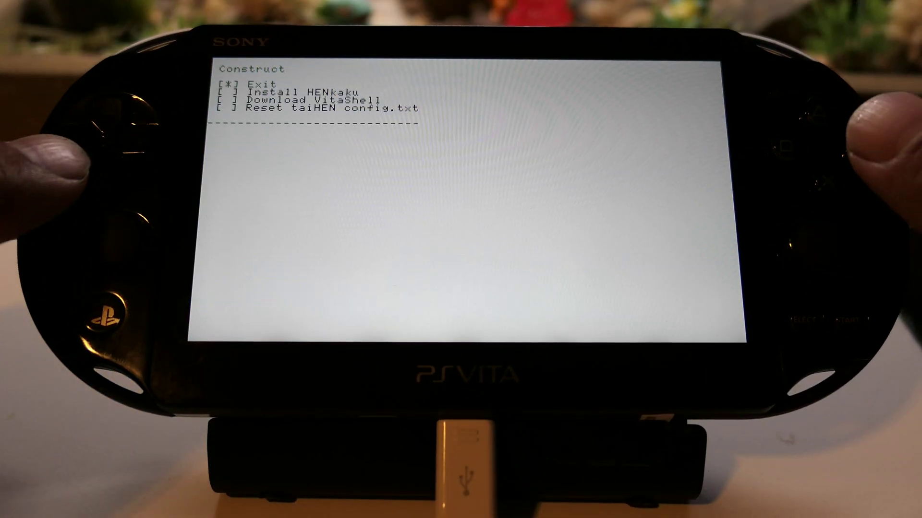
- Install HENkaku and download VitaShell from the Construct installer menu
key(Down)
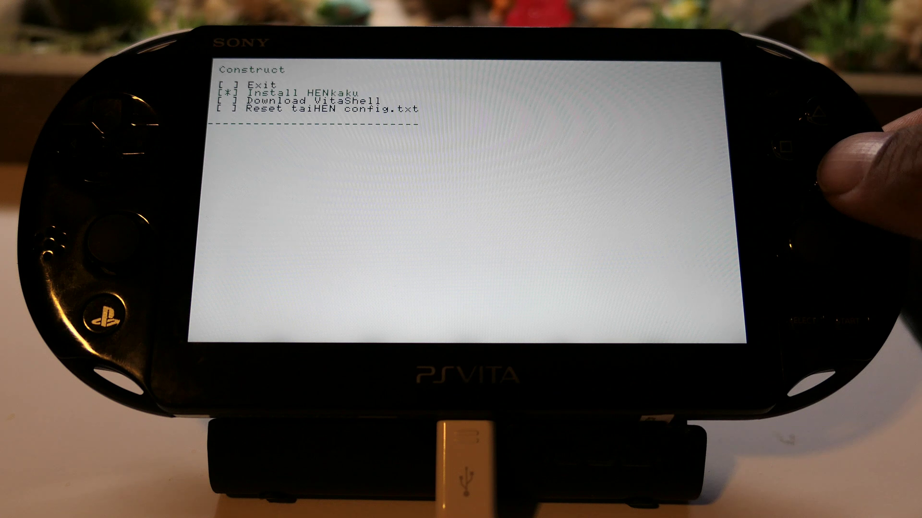
key(Return)
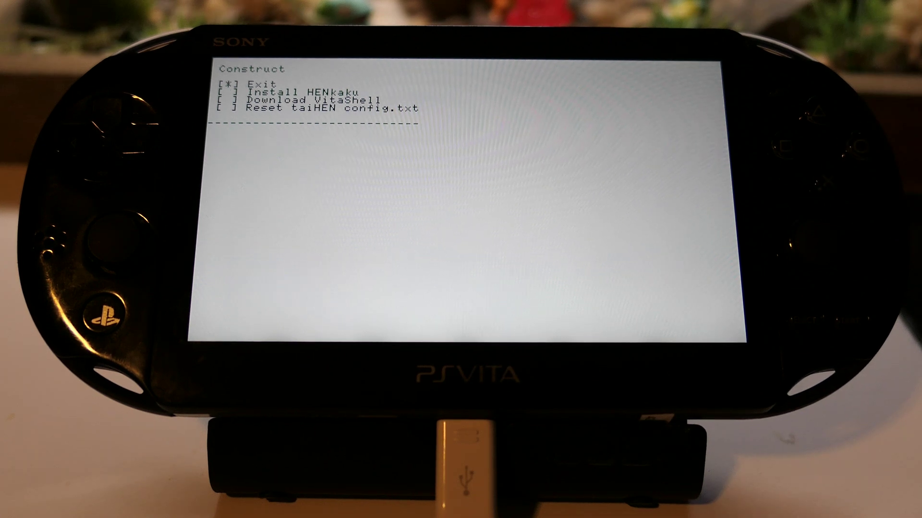
key(Down)
key(Down)
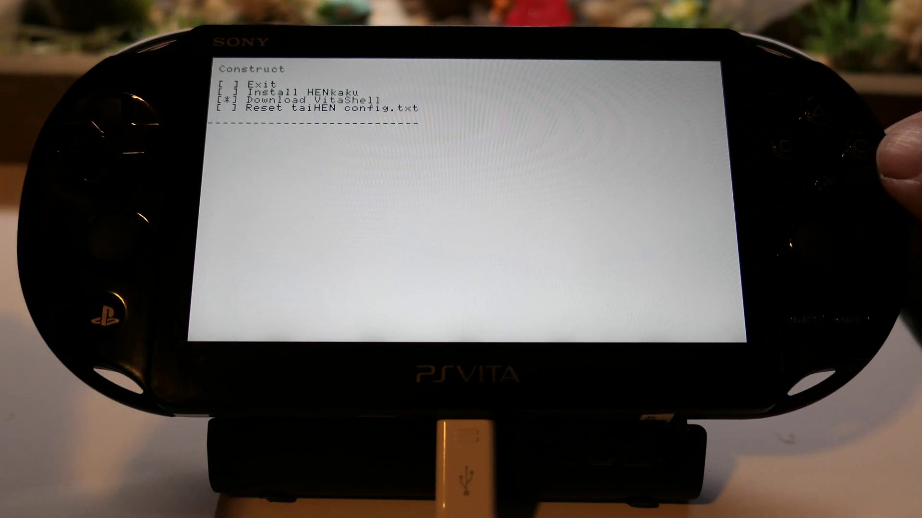
key(Return)
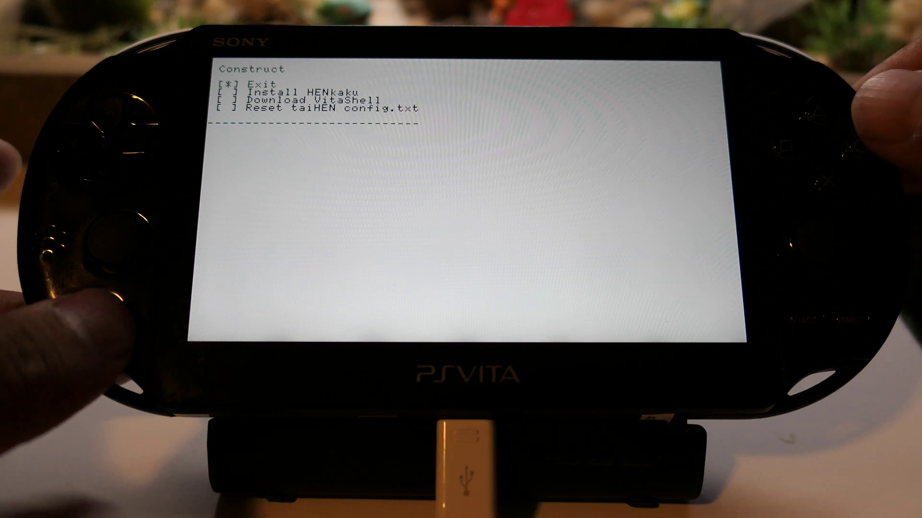
- Exit Construct to write the taiHEN config, then bring up the home page holding Settings
key(Return)
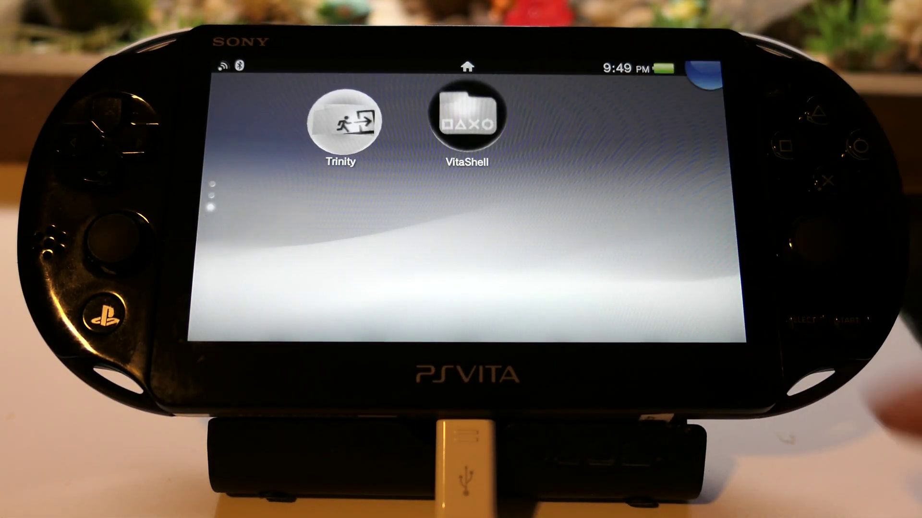
drag(667, 132, 681, 202)
drag(673, 130, 739, 202)
drag(691, 185, 699, 124)
- Launch the Settings app and go to its HENkaku Settings page
click(597, 281)
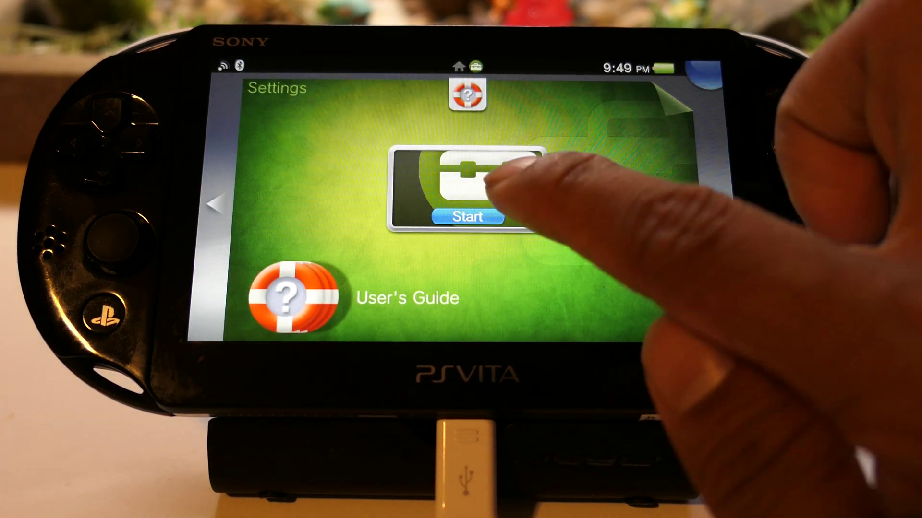
click(469, 216)
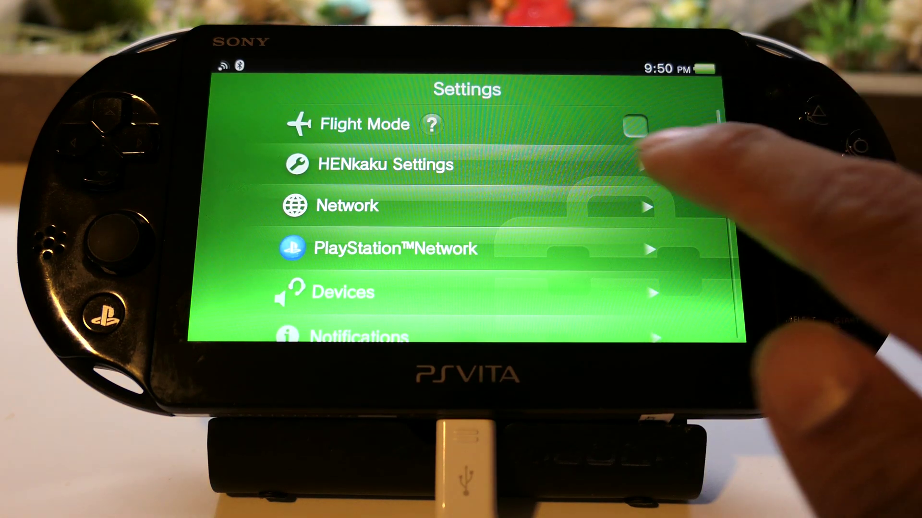
click(583, 164)
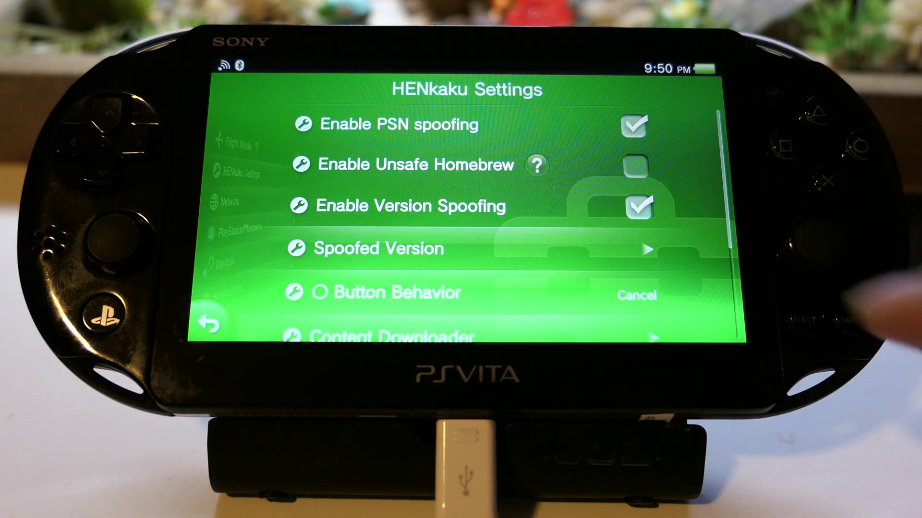